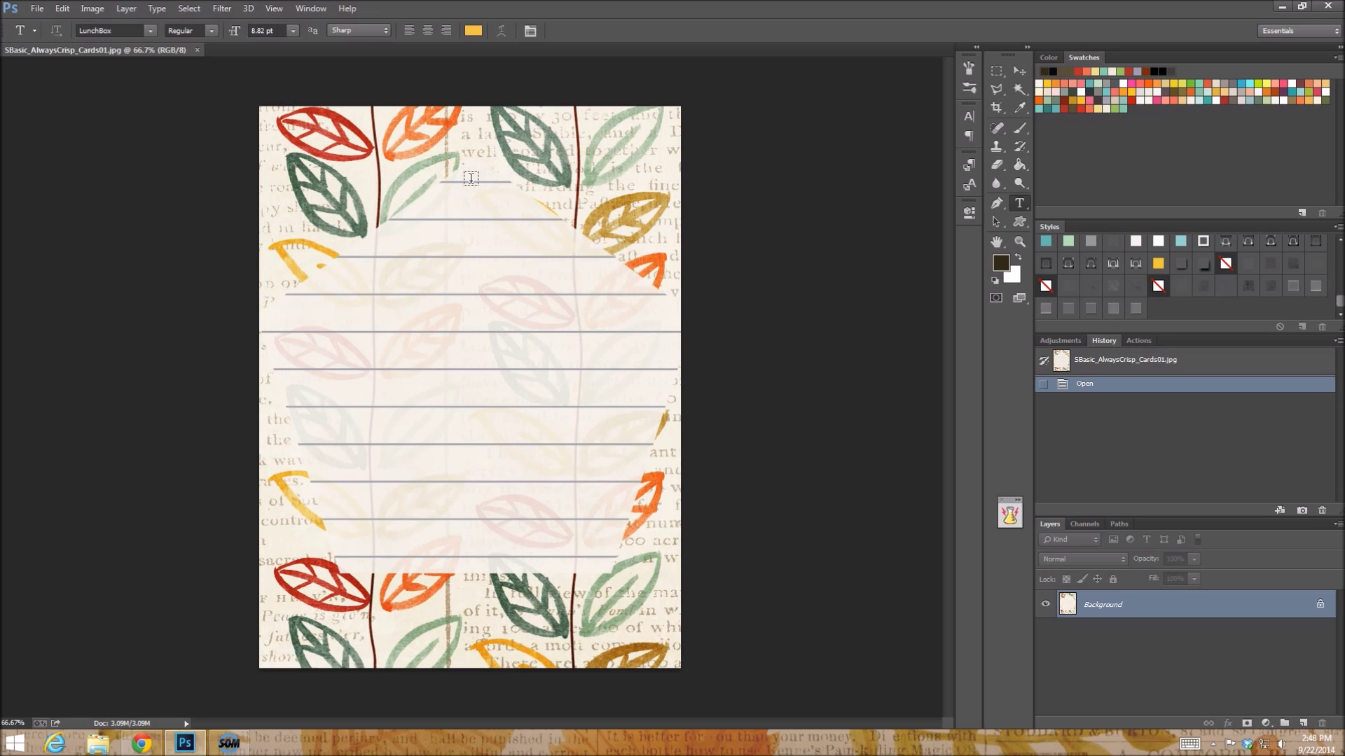
Step: Set the foreground colour to orange, sampled from the Swatches panel
{"action": "left_click", "coordinate": [483, 363]}
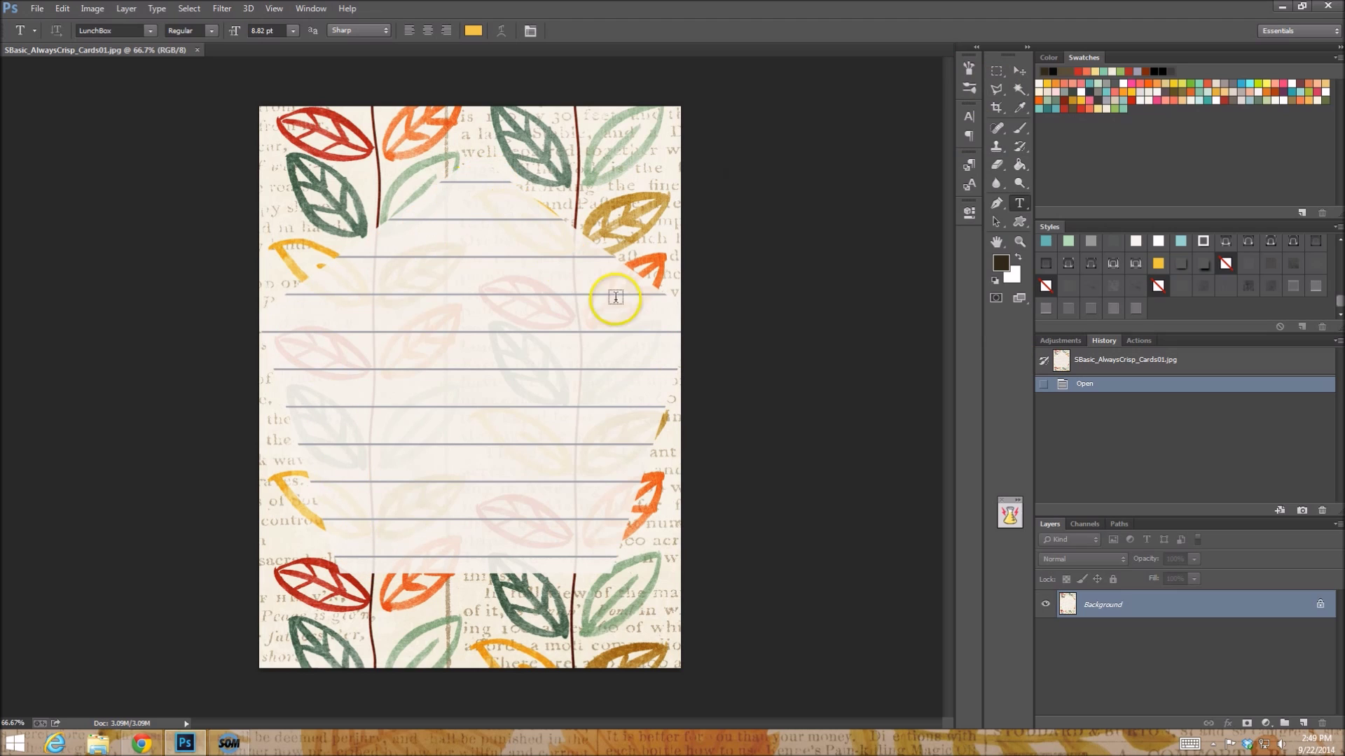
{"action": "left_click", "coordinate": [999, 267]}
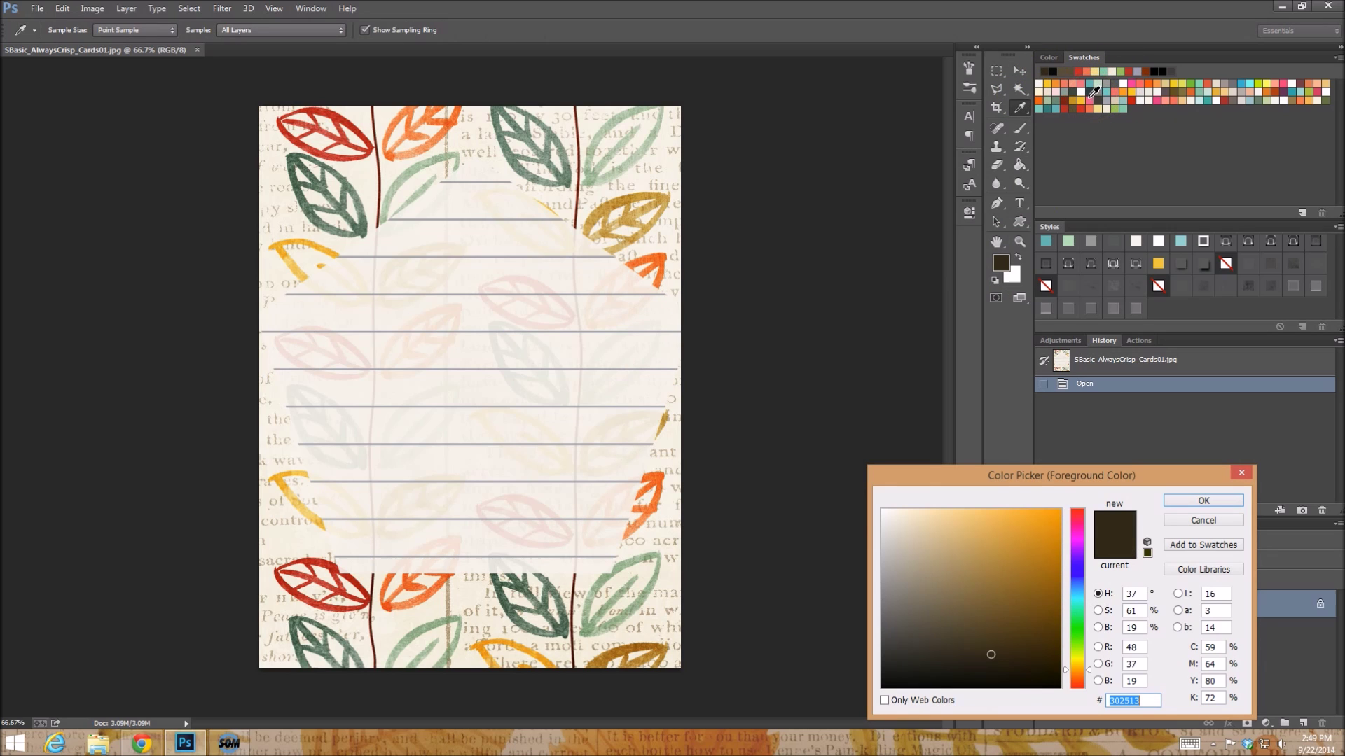
{"action": "left_click_drag", "start_coordinate": [1093, 91], "coordinate": [1041, 96]}
{"action": "left_click", "coordinate": [1183, 502]}
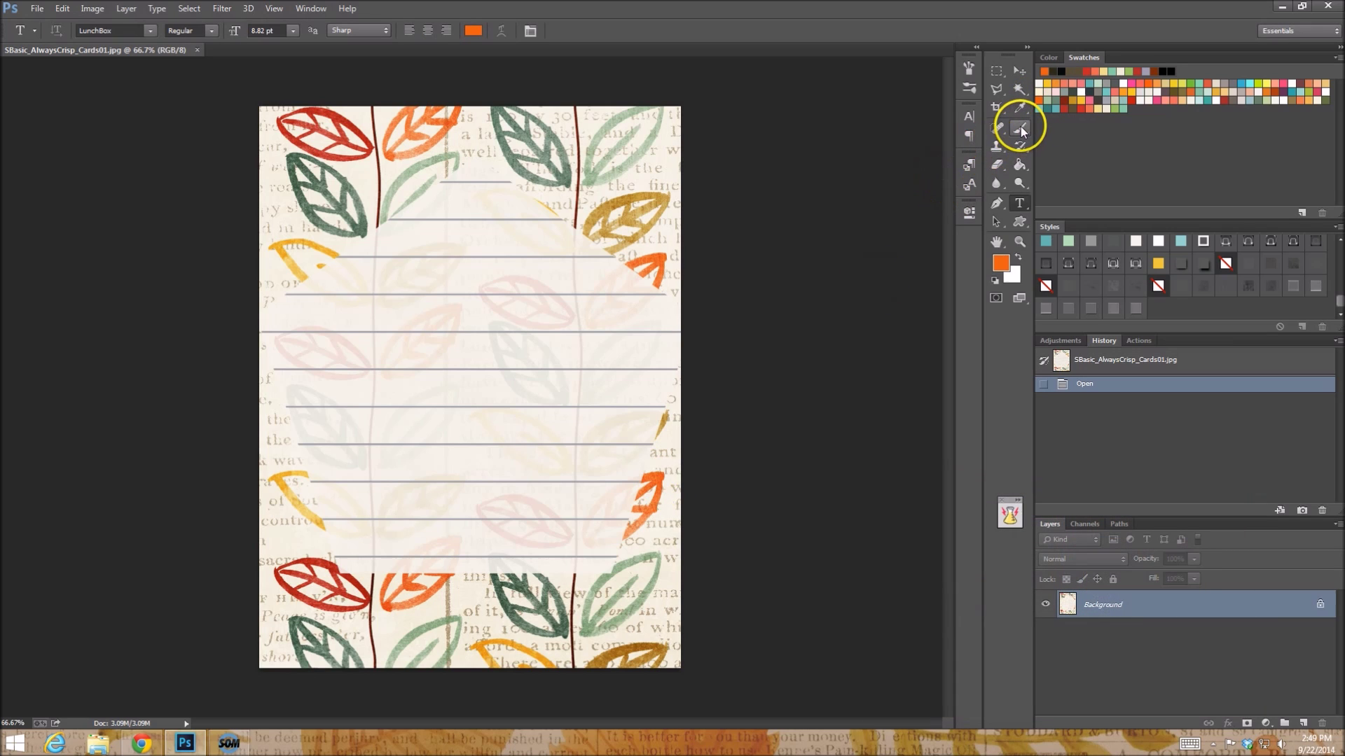
Step: Choose a Brush tool preset at 20 px size and add a new empty layer
{"action": "left_click", "coordinate": [1020, 128]}
{"action": "left_click", "coordinate": [969, 89]}
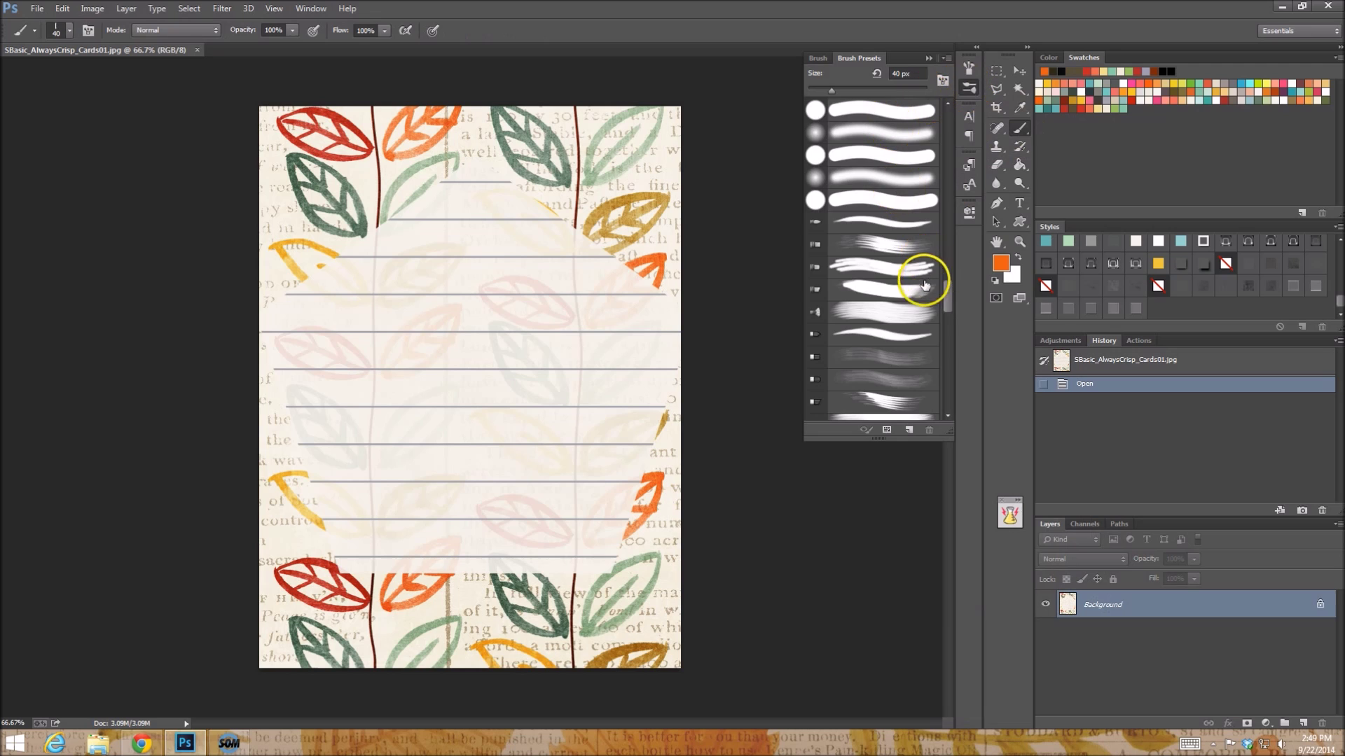
{"action": "mouse_move", "coordinate": [946, 289]}
{"action": "left_mouse_down"}
{"action": "mouse_move", "coordinate": [943, 333]}
{"action": "mouse_move", "coordinate": [945, 189]}
{"action": "left_mouse_up"}
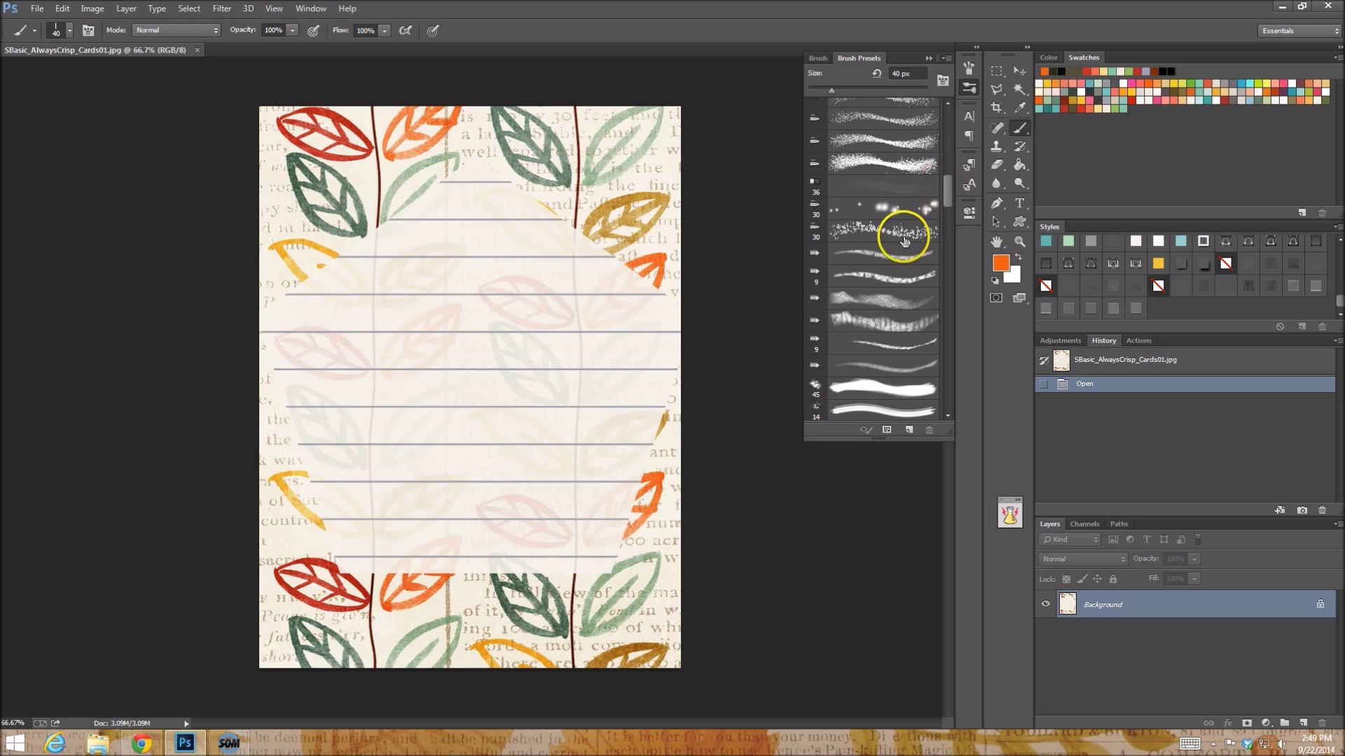
{"action": "left_click", "coordinate": [872, 254]}
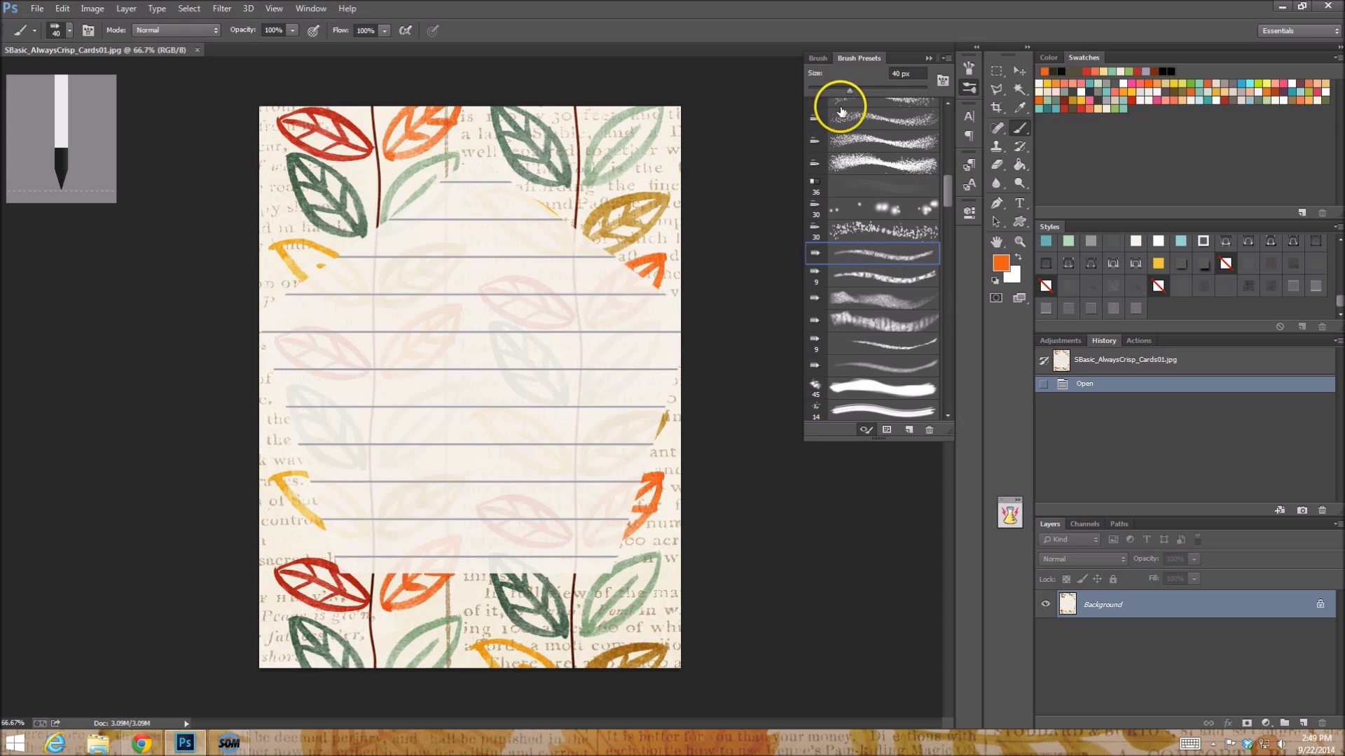
{"action": "left_click", "coordinate": [908, 72]}
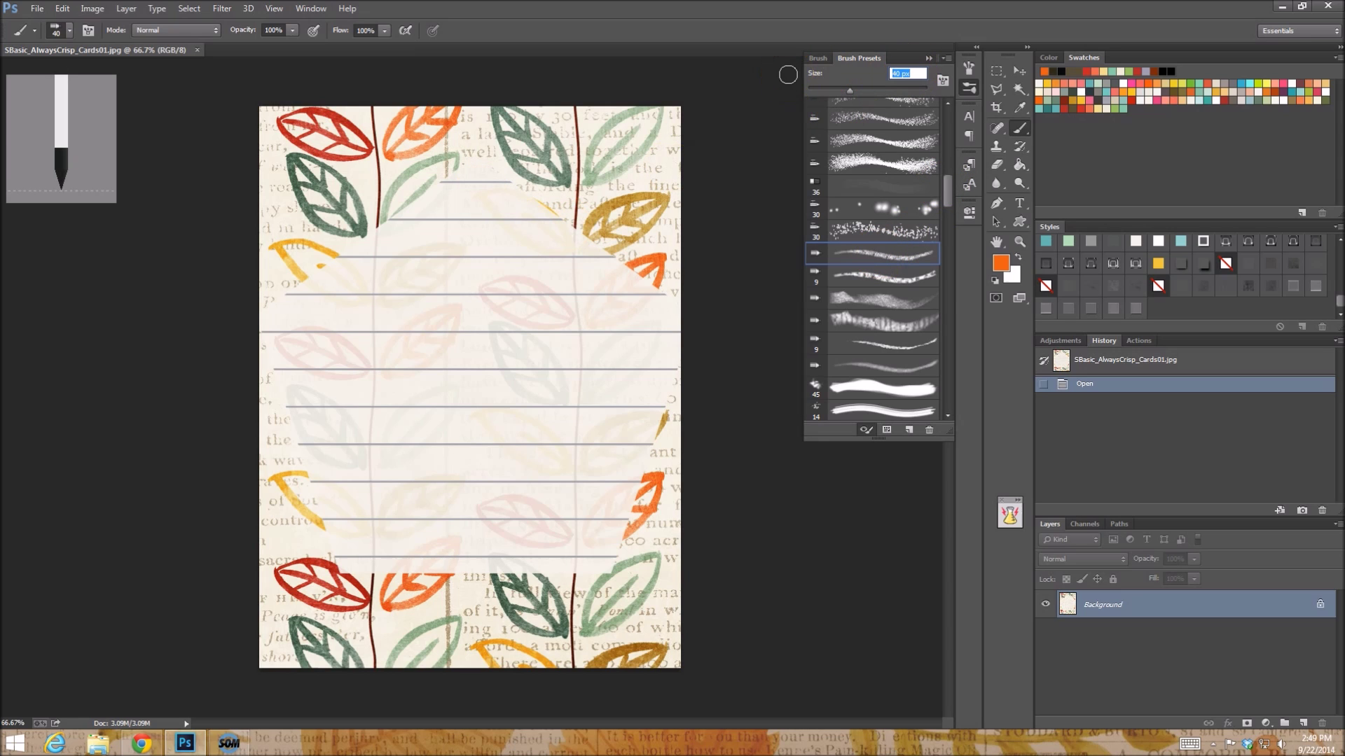
{"action": "type", "text": "20"}
{"action": "left_click", "coordinate": [478, 182]}
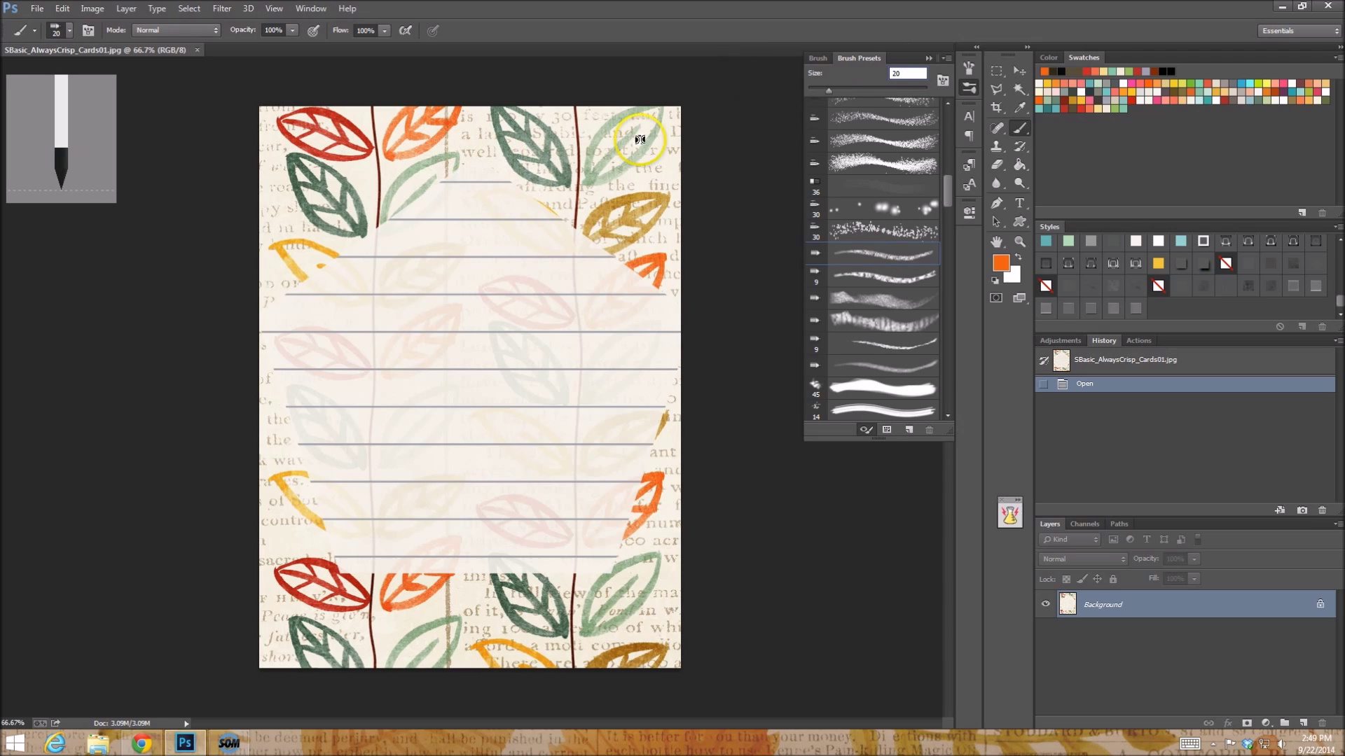
{"action": "left_click", "coordinate": [466, 192]}
{"action": "left_click", "coordinate": [976, 448]}
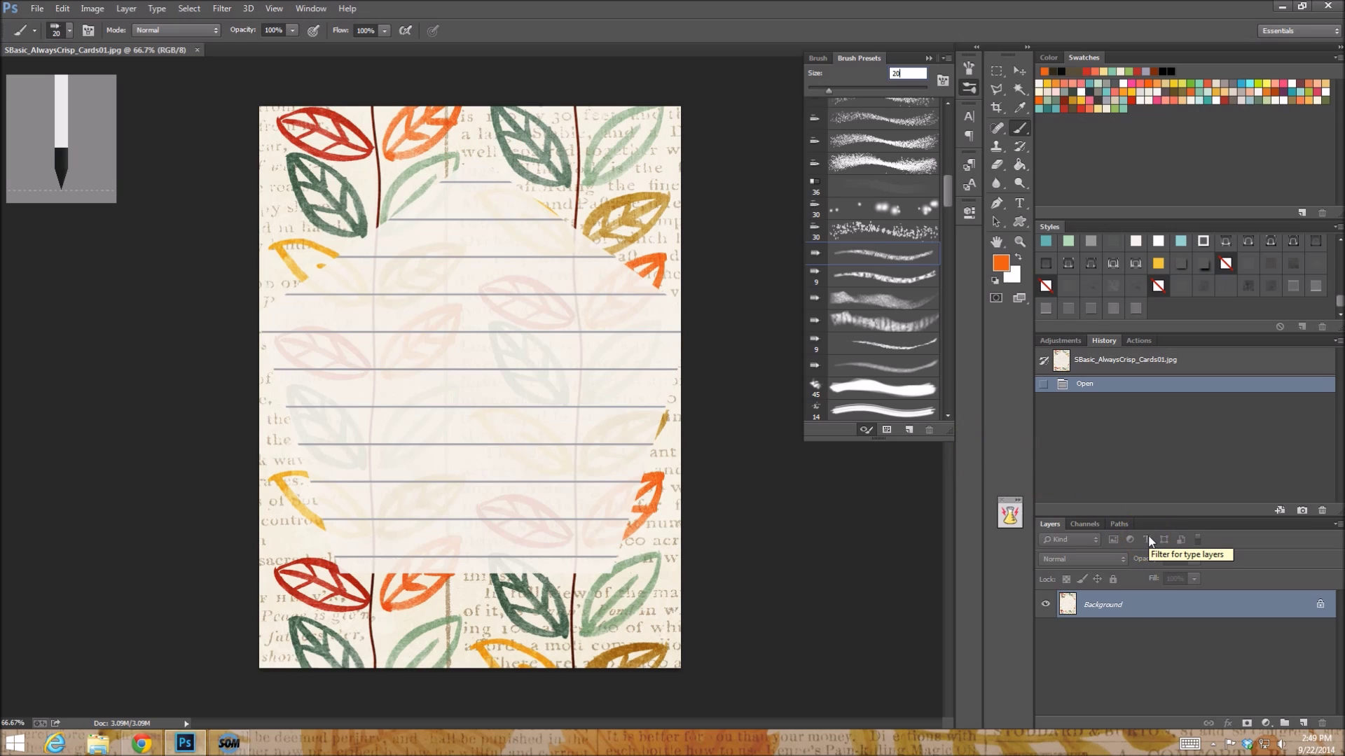
{"action": "left_click", "coordinate": [1304, 723]}
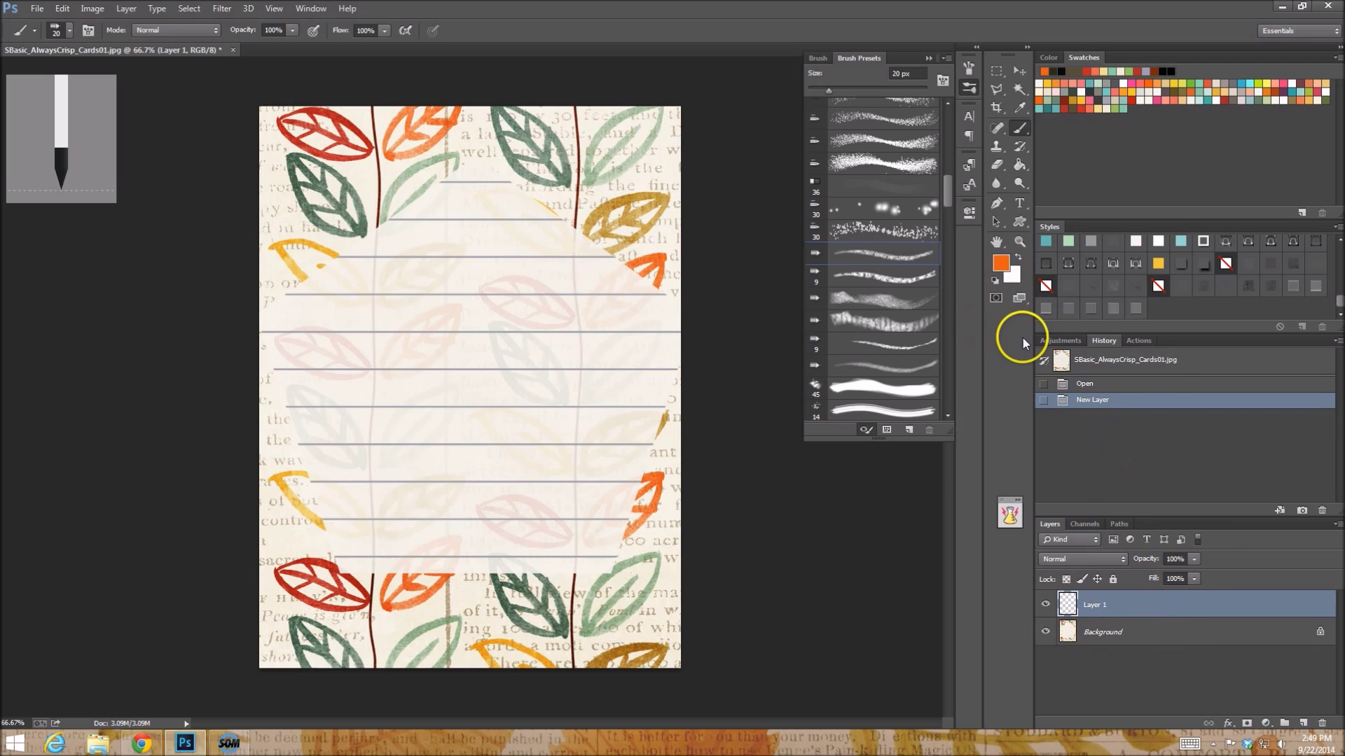
Step: Draw a five-corner Polygonal Lasso pentagon around the card's lined centre, closing at the top
{"action": "left_click", "coordinate": [995, 91]}
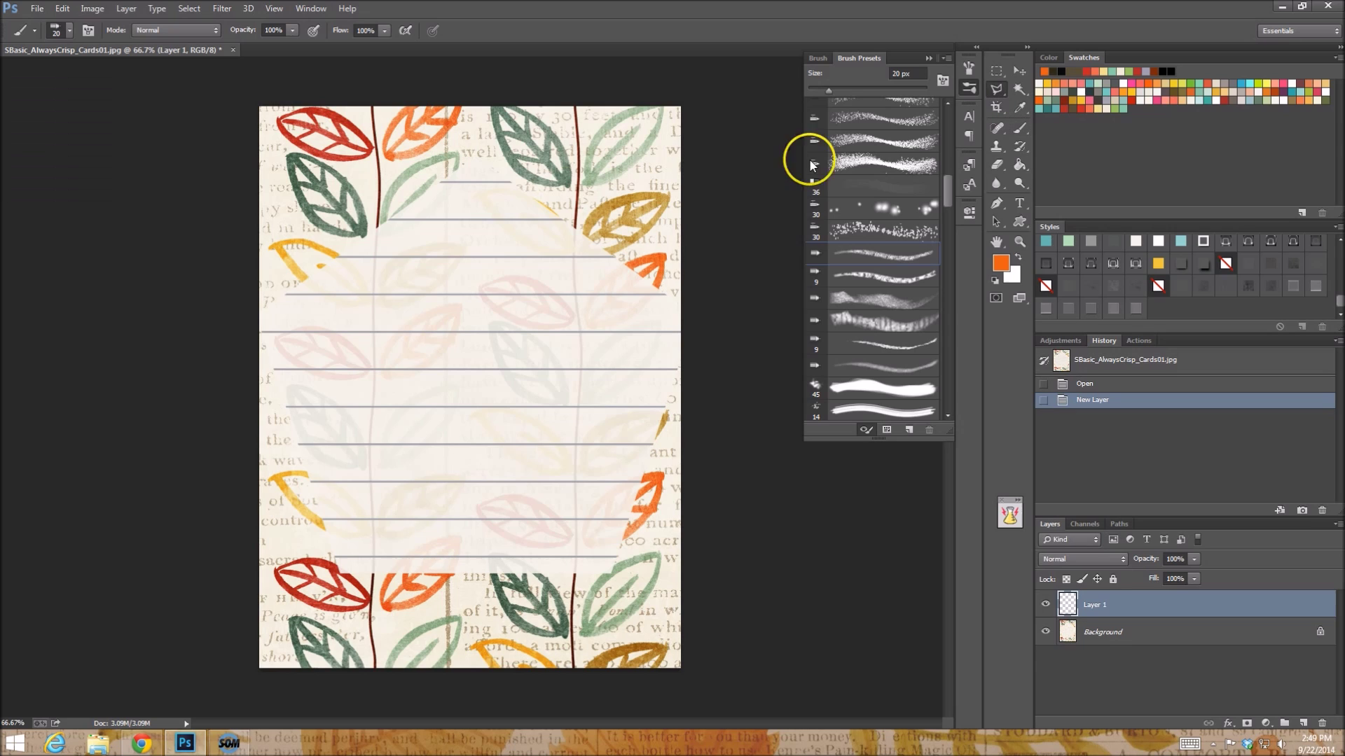
{"action": "left_click", "coordinate": [475, 175]}
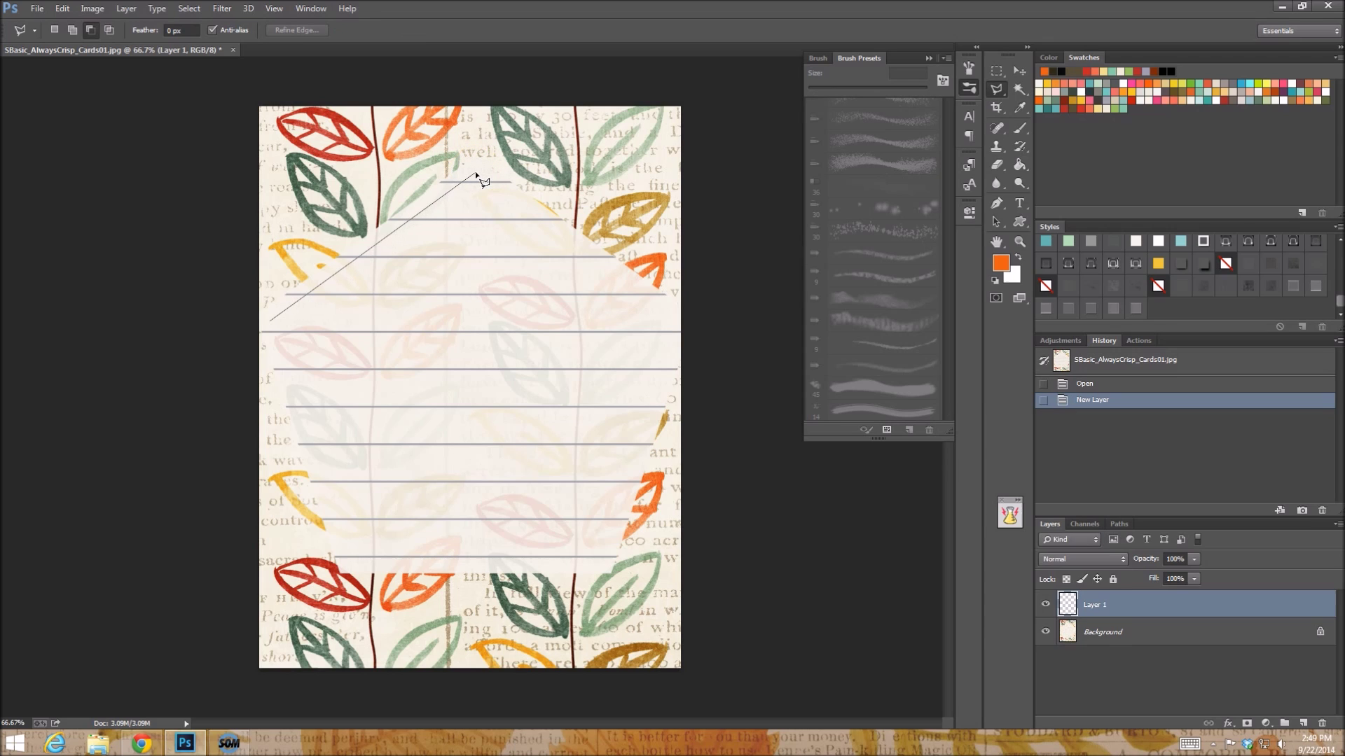
{"action": "left_click", "coordinate": [271, 319]}
{"action": "left_click", "coordinate": [346, 558]}
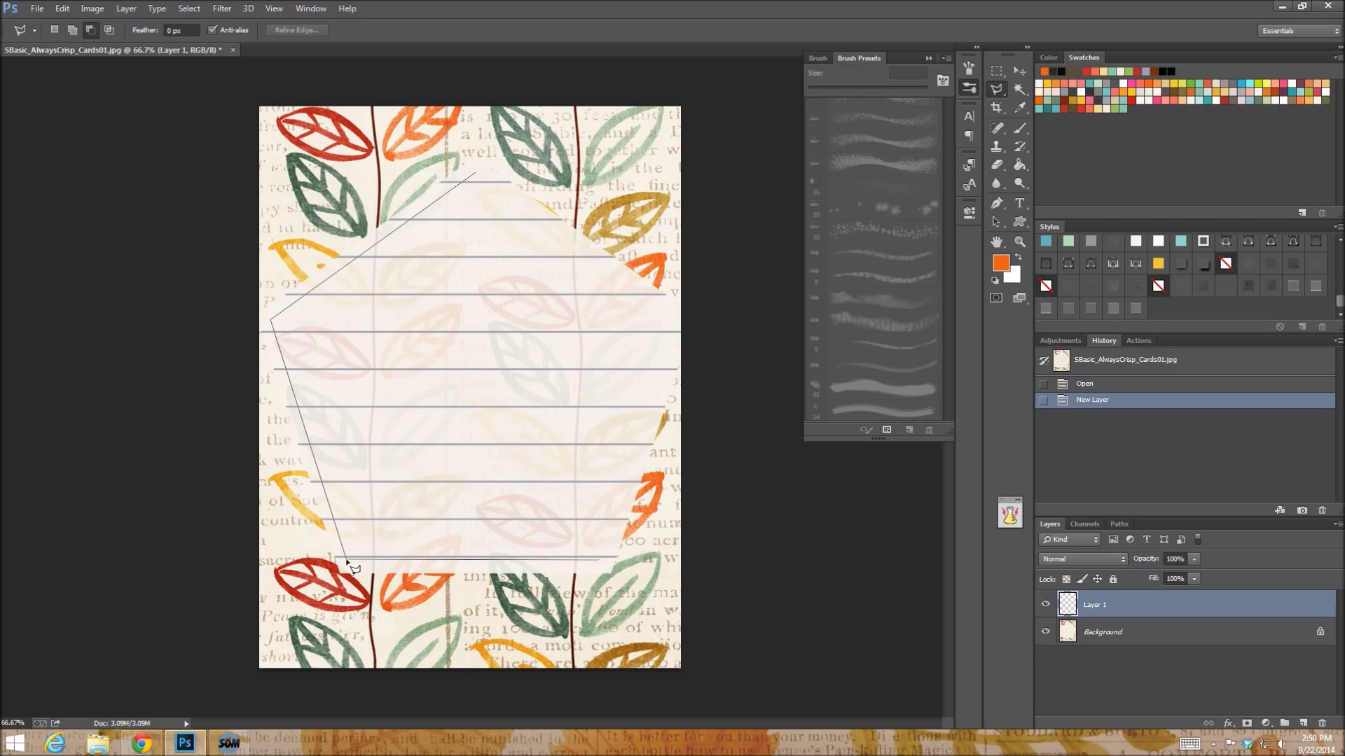
{"action": "left_click", "coordinate": [604, 561]}
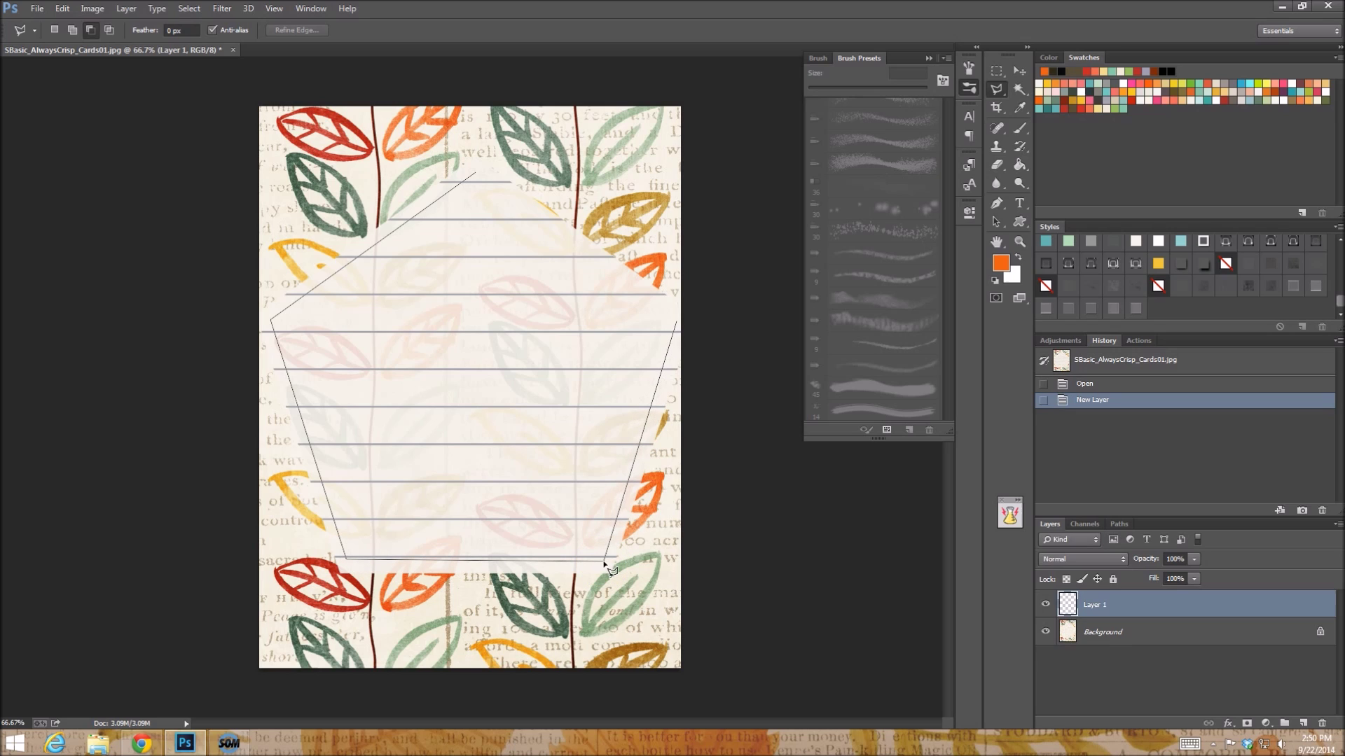
{"action": "left_click", "coordinate": [677, 322]}
{"action": "left_click", "coordinate": [474, 175]}
{"action": "left_click", "coordinate": [474, 175]}
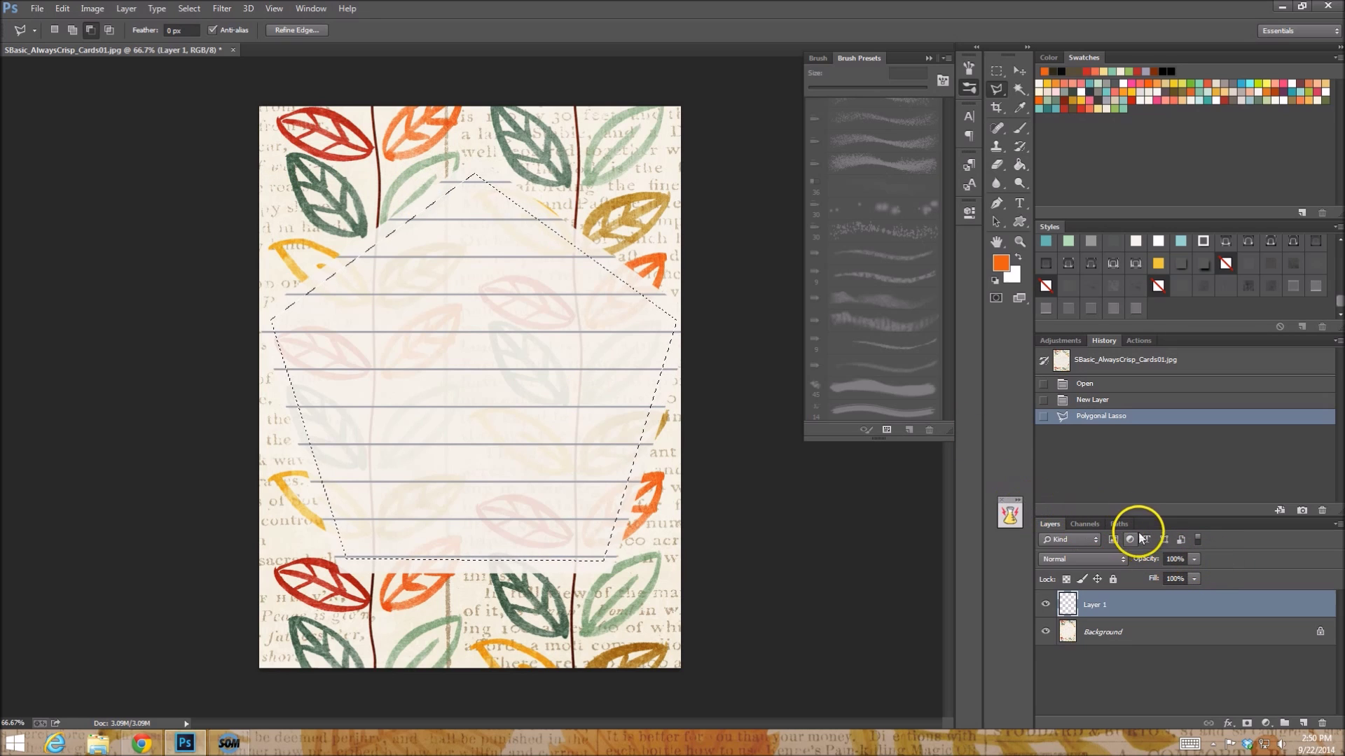
Step: Show the Paths panel and convert the pentagon selection into a Work Path with default tolerance
{"action": "left_click", "coordinate": [311, 8]}
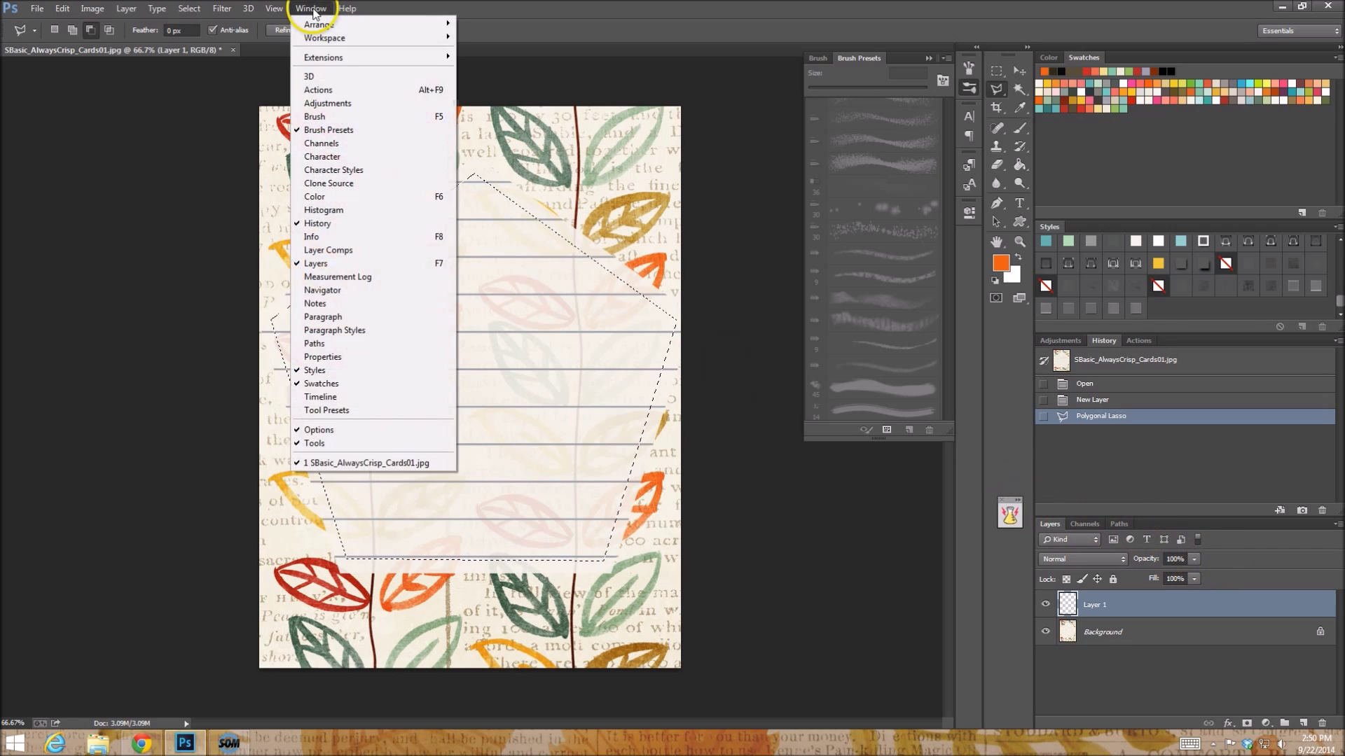
{"action": "mouse_move", "coordinate": [347, 8]}
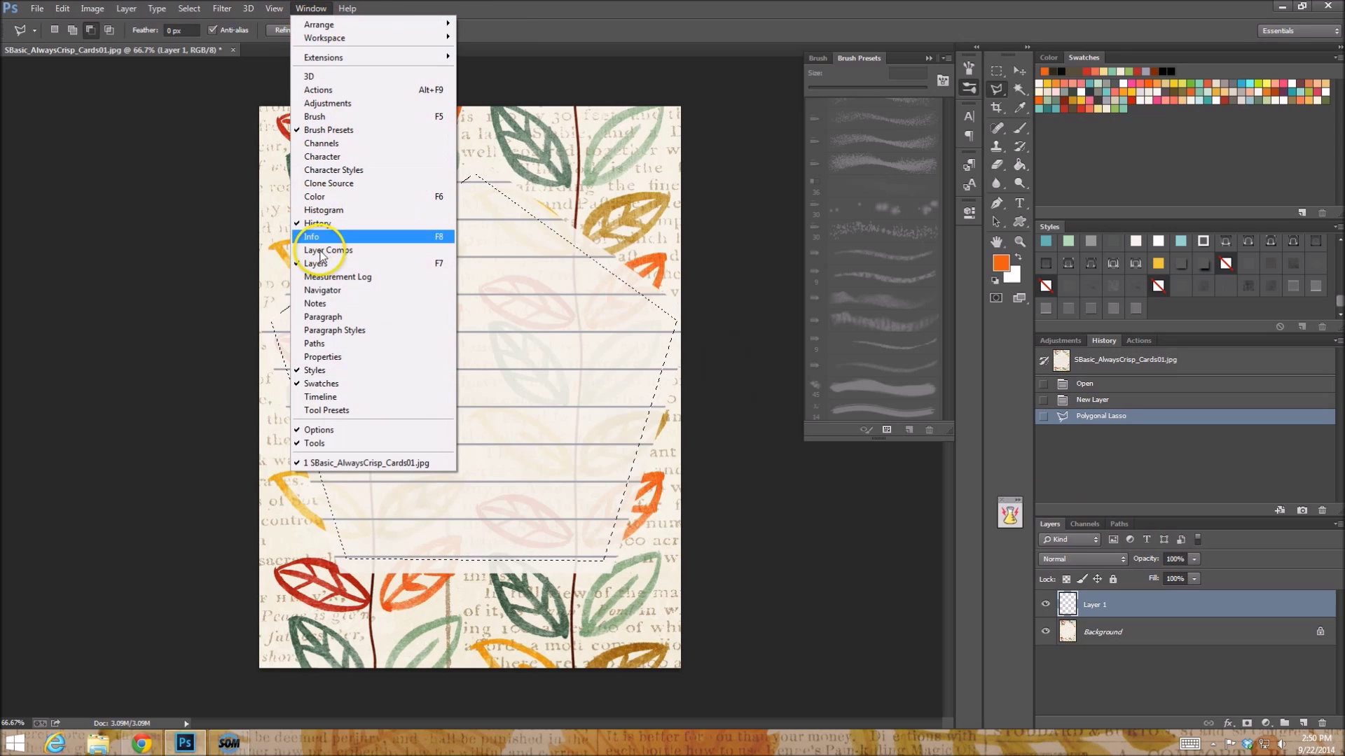
{"action": "left_click", "coordinate": [337, 343]}
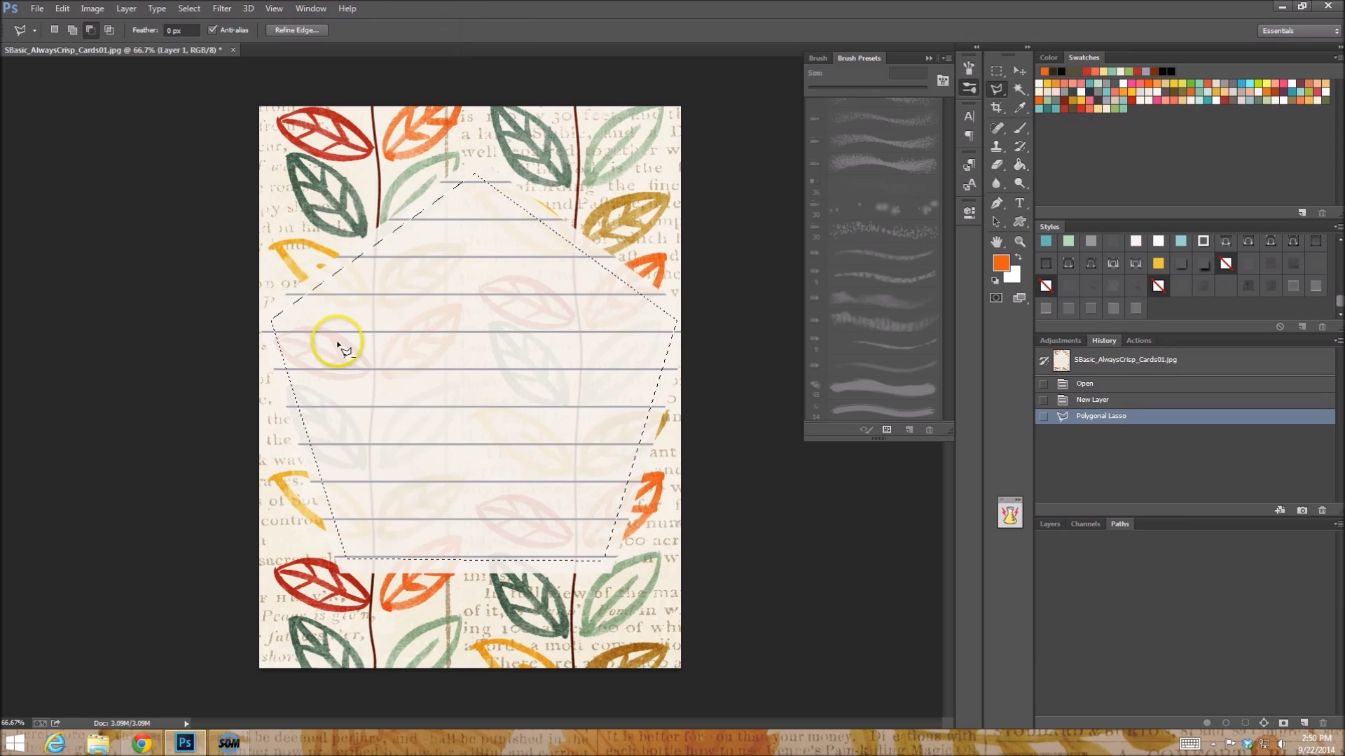
{"action": "left_click", "coordinate": [1336, 527]}
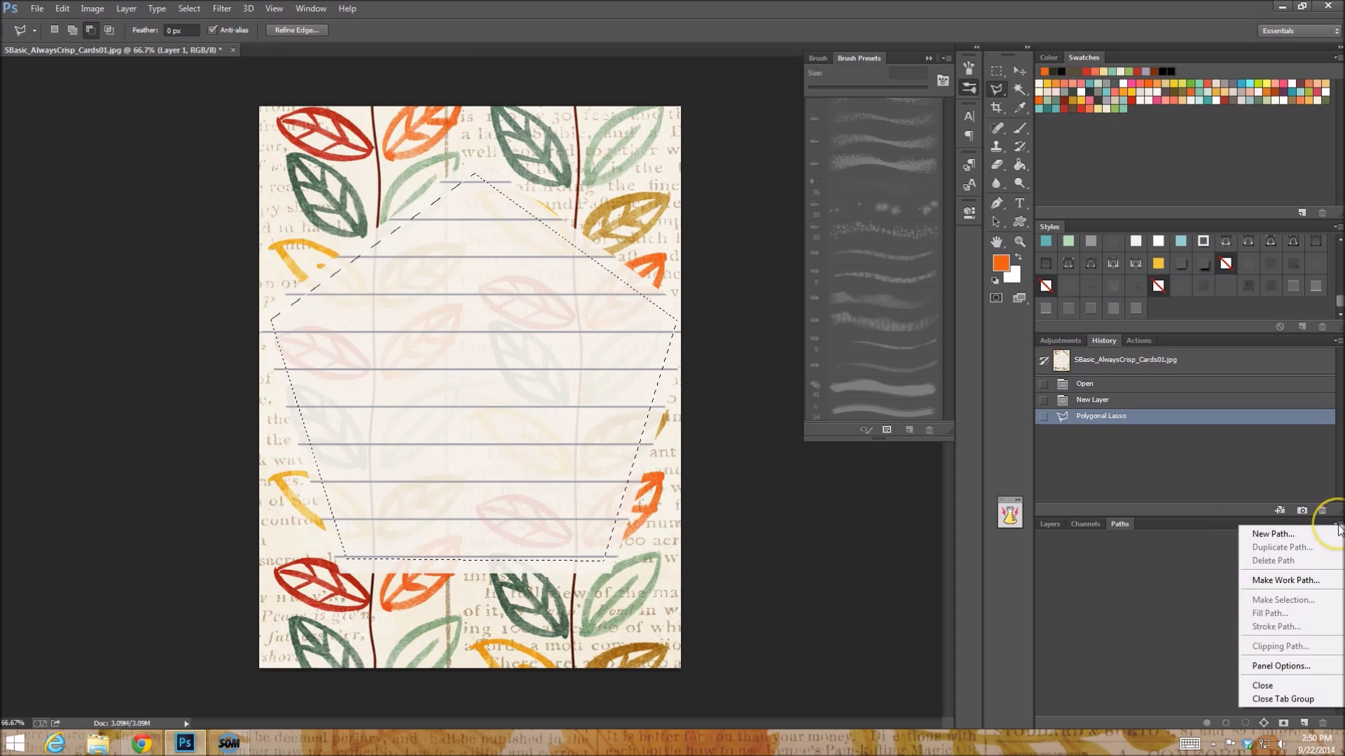
{"action": "left_click", "coordinate": [1289, 581]}
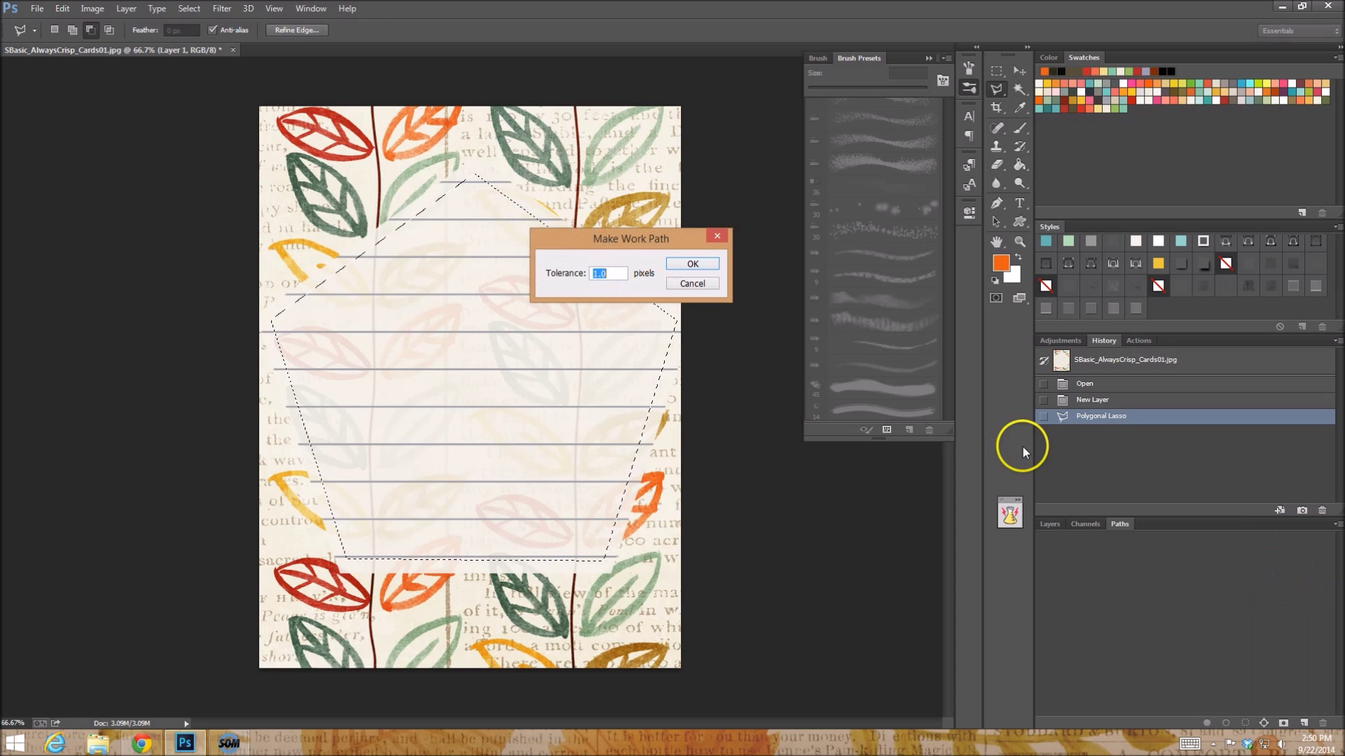
{"action": "left_click", "coordinate": [690, 264]}
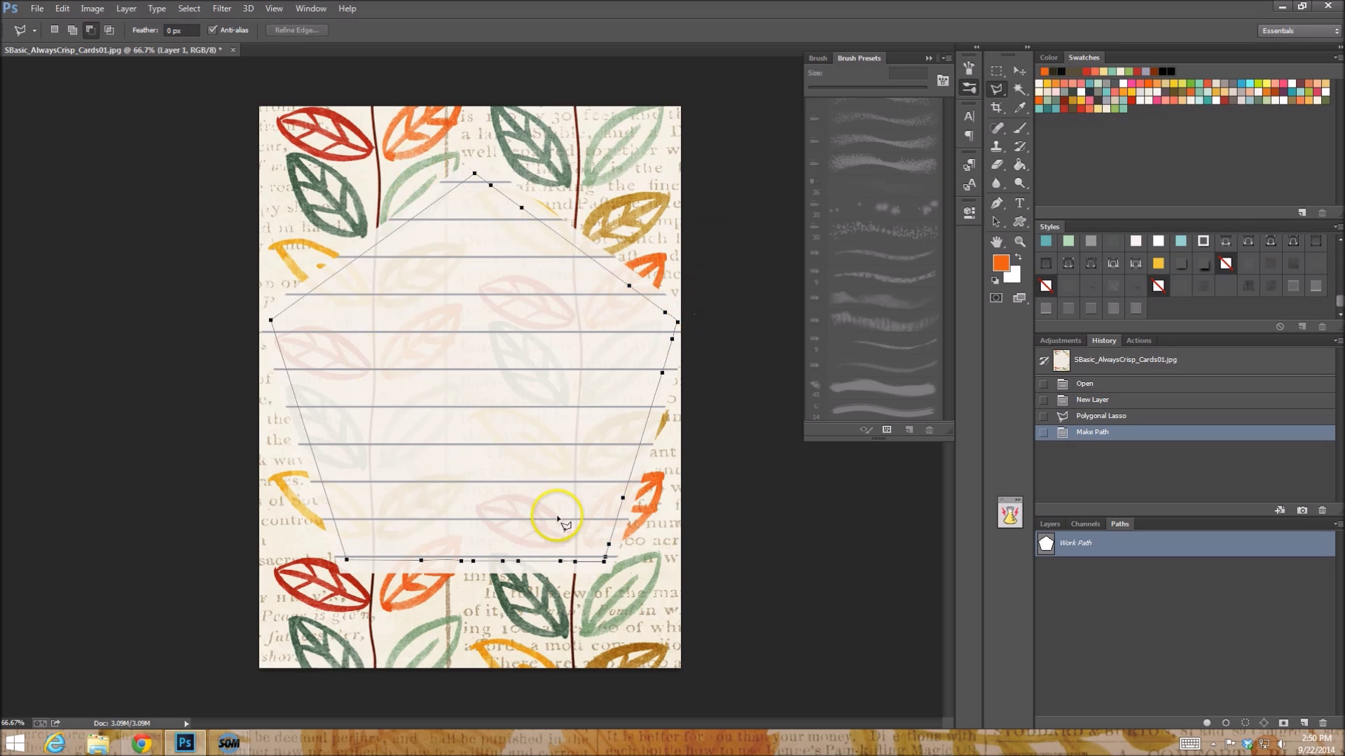
{"action": "left_click", "coordinate": [1047, 525]}
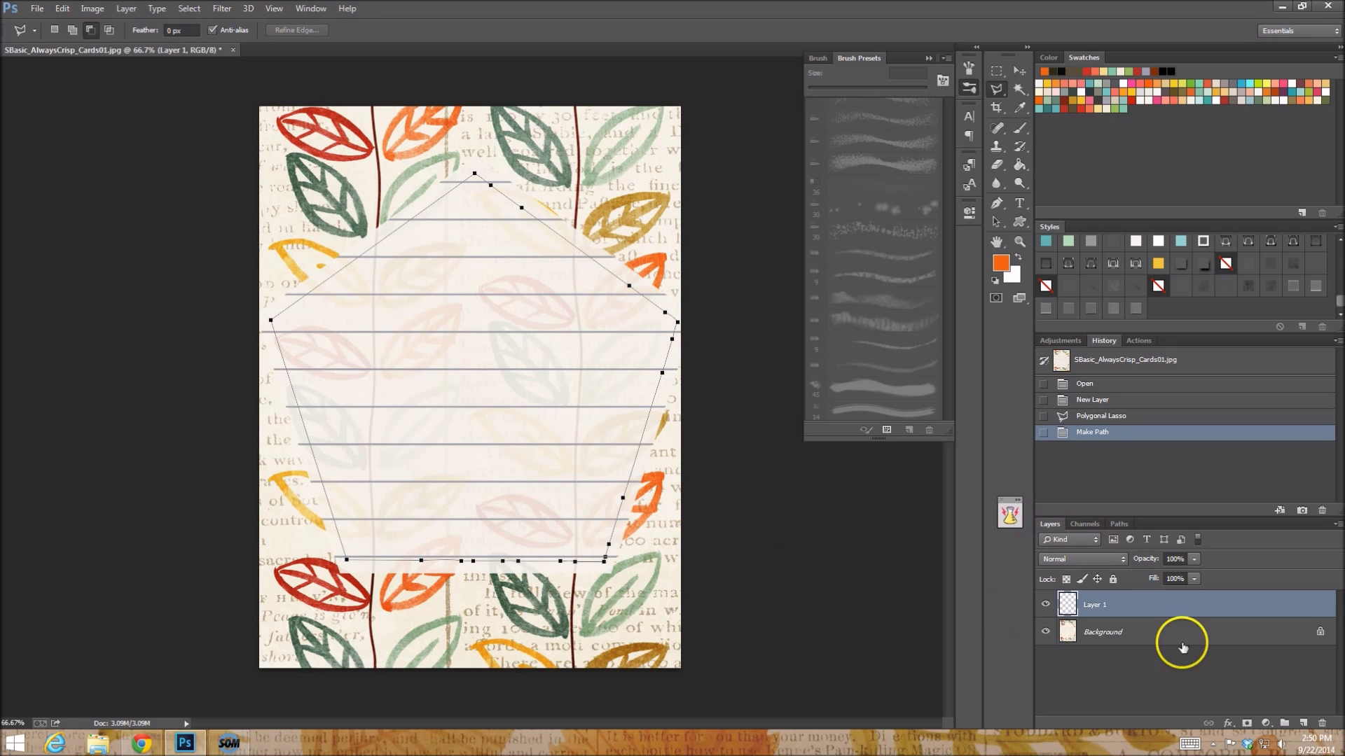
Step: Stroke the Work Path with the orange Brush, then deselect the path
{"action": "left_click", "coordinate": [1021, 132]}
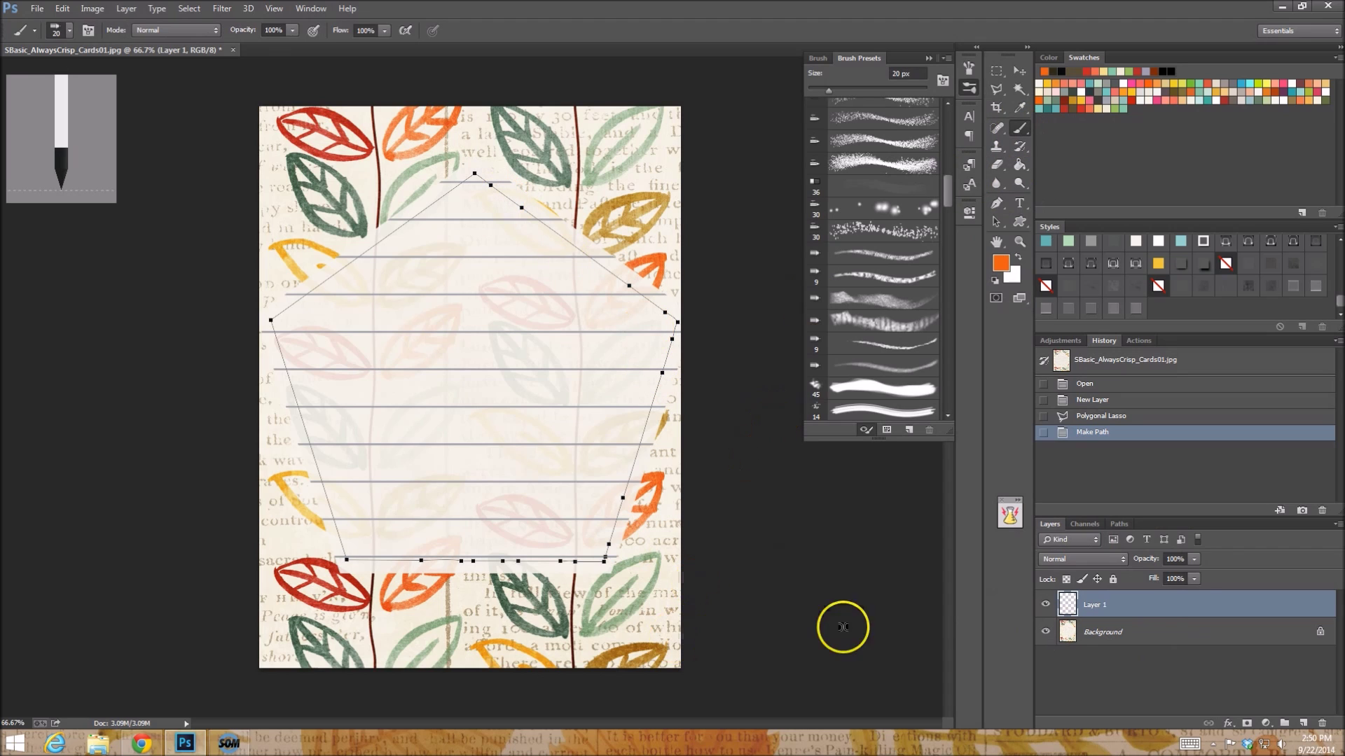
{"action": "left_click", "coordinate": [1120, 524]}
{"action": "left_click", "coordinate": [1338, 524]}
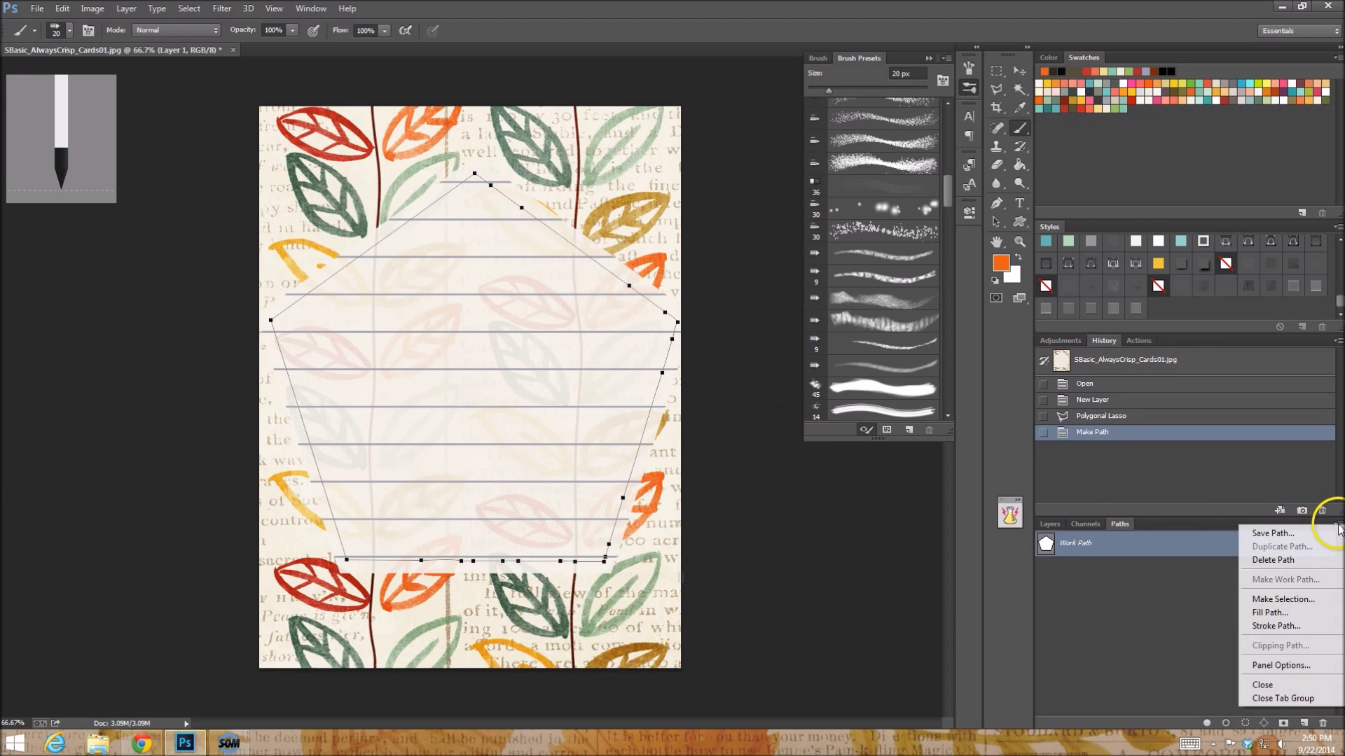
{"action": "left_click", "coordinate": [1286, 628]}
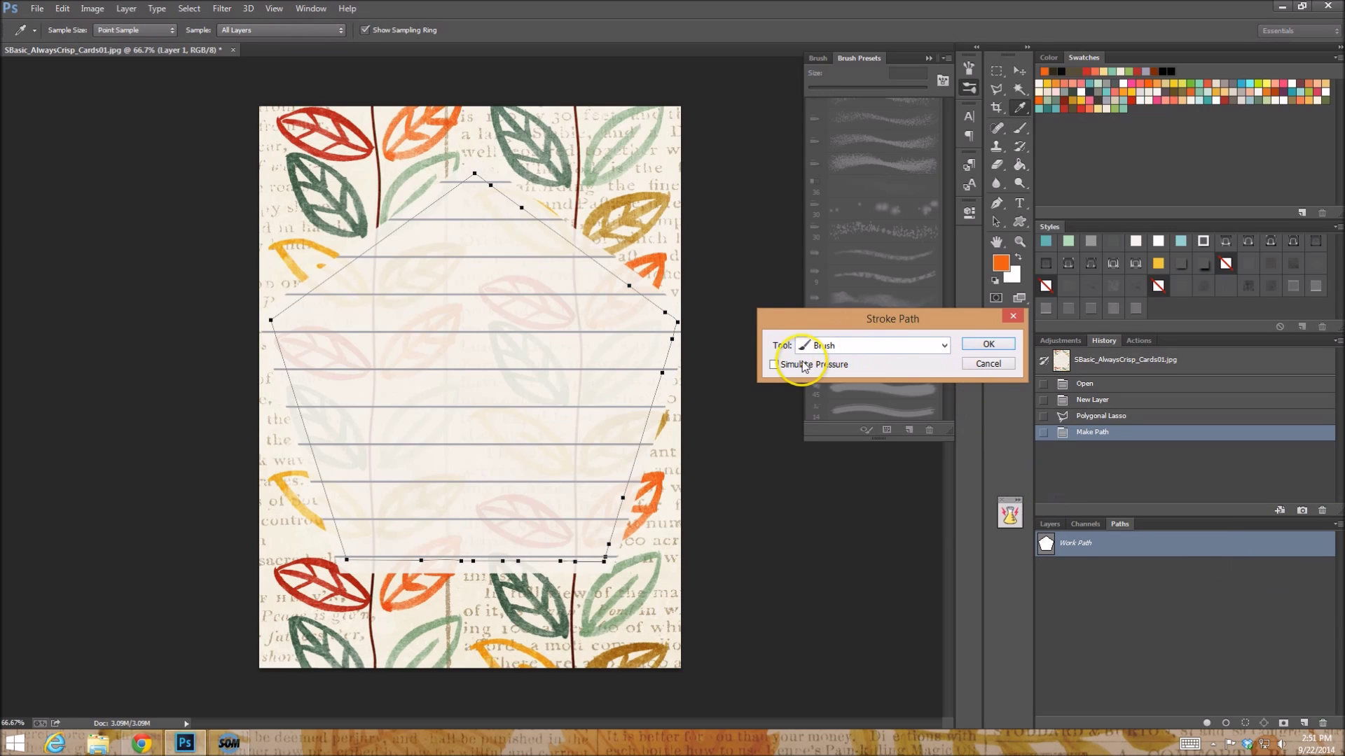
{"action": "left_click", "coordinate": [986, 344]}
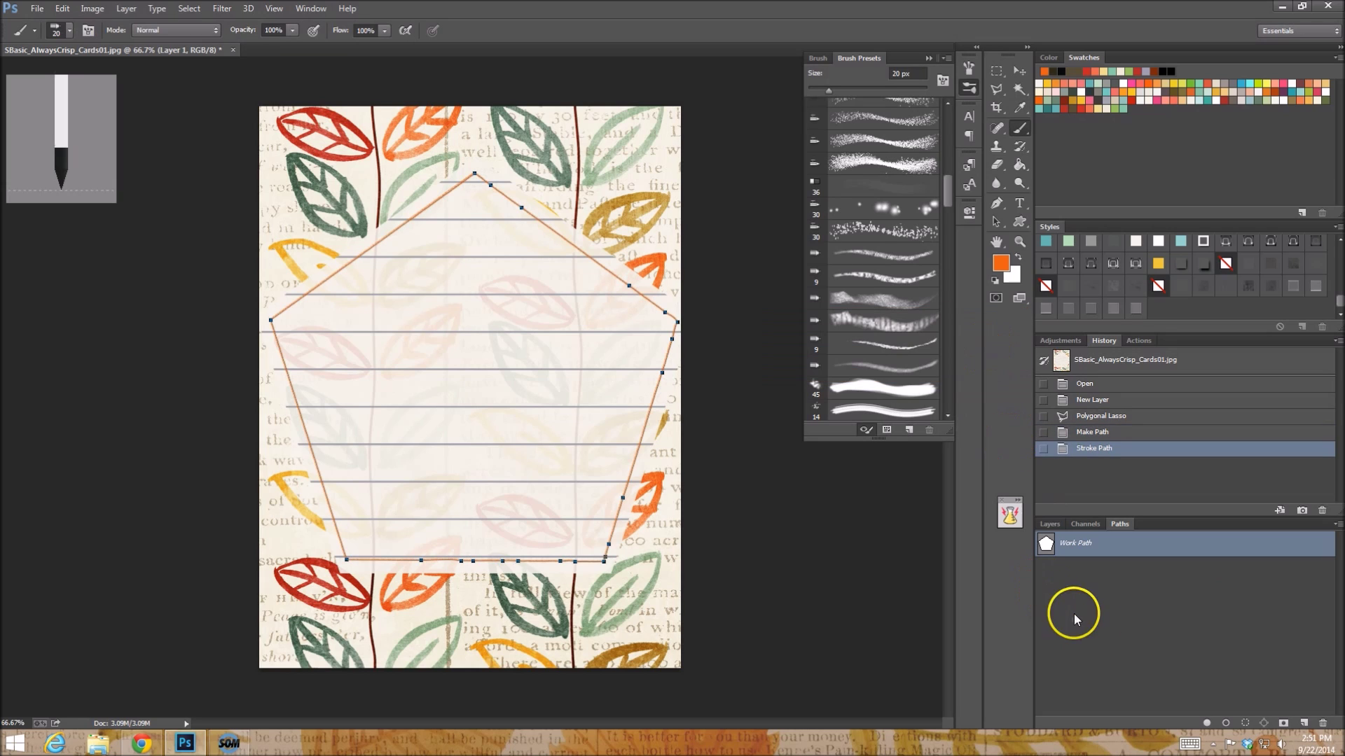
{"action": "left_click", "coordinate": [1094, 624]}
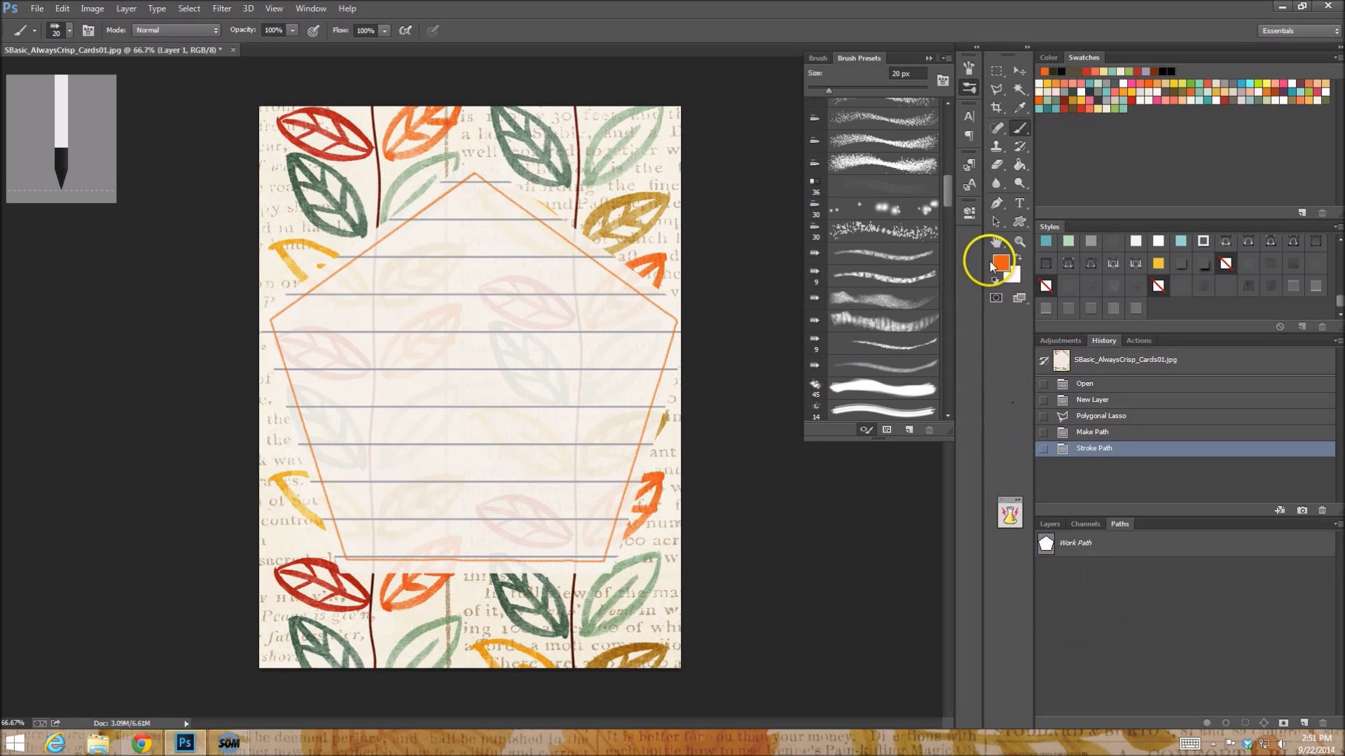
Step: Zoom in to inspect the stroke edge near the orange leaf, then zoom back out
{"action": "left_click", "coordinate": [1019, 241]}
{"action": "left_click", "coordinate": [686, 265]}
{"action": "left_click", "coordinate": [687, 264]}
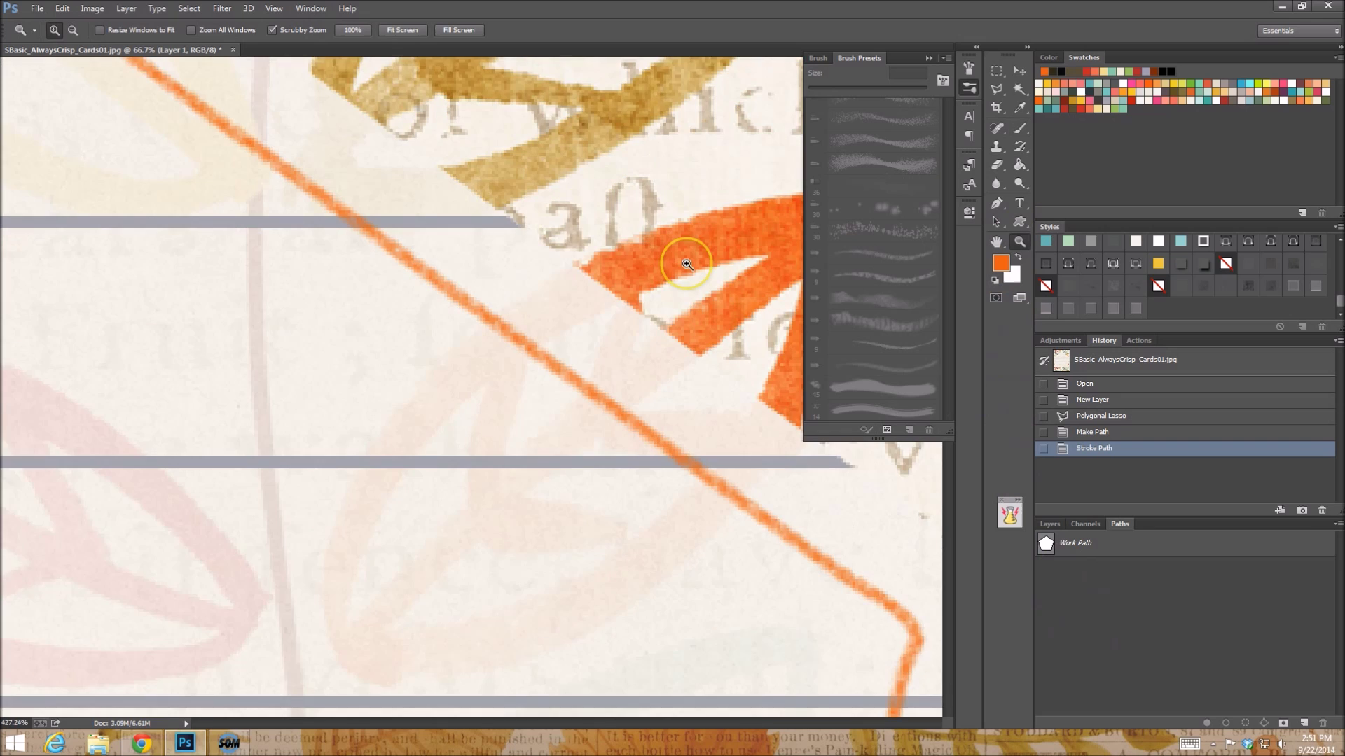
{"action": "left_click", "coordinate": [703, 306]}
{"action": "left_click_drag", "start_coordinate": [459, 363], "coordinate": [349, 372]}
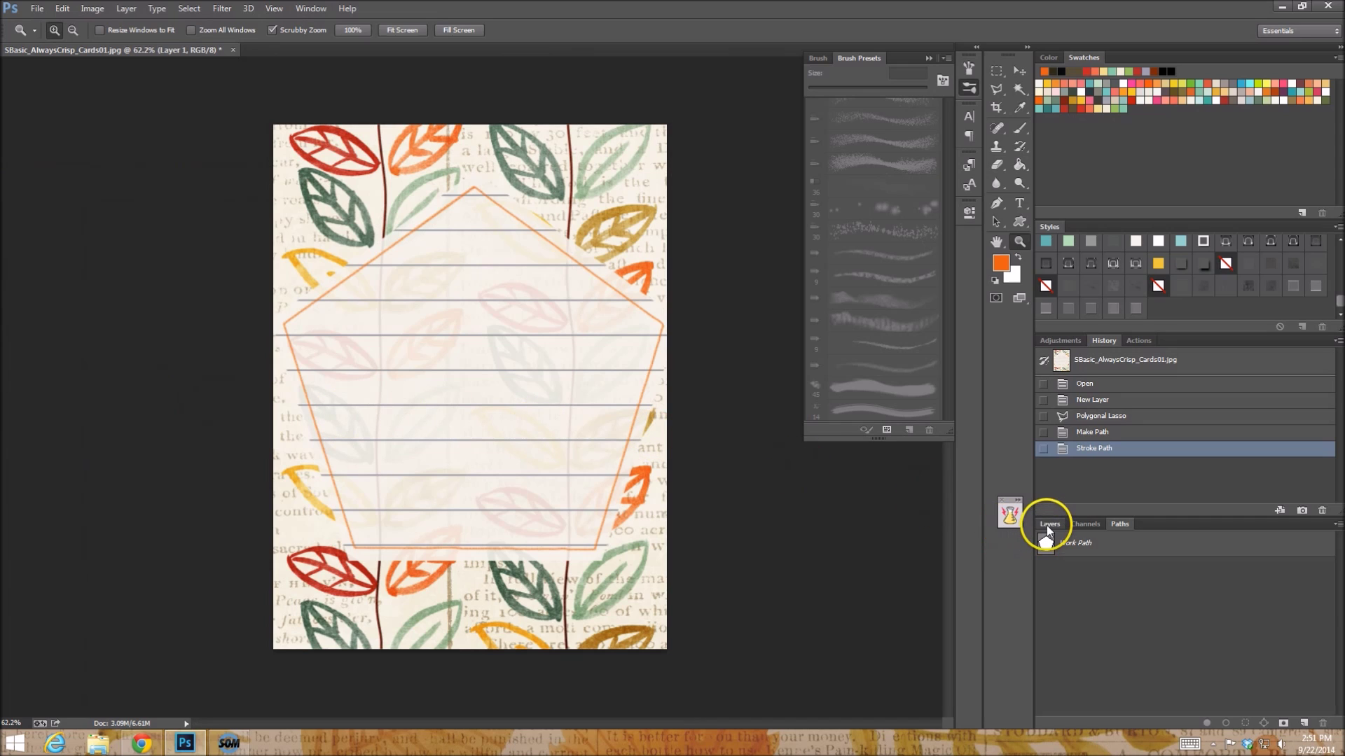
{"action": "left_click", "coordinate": [1048, 525]}
Step: Place an empty type area inside the pentagon Work Path, then reselect the Work Path
{"action": "left_click", "coordinate": [1118, 523]}
{"action": "left_click", "coordinate": [1121, 547]}
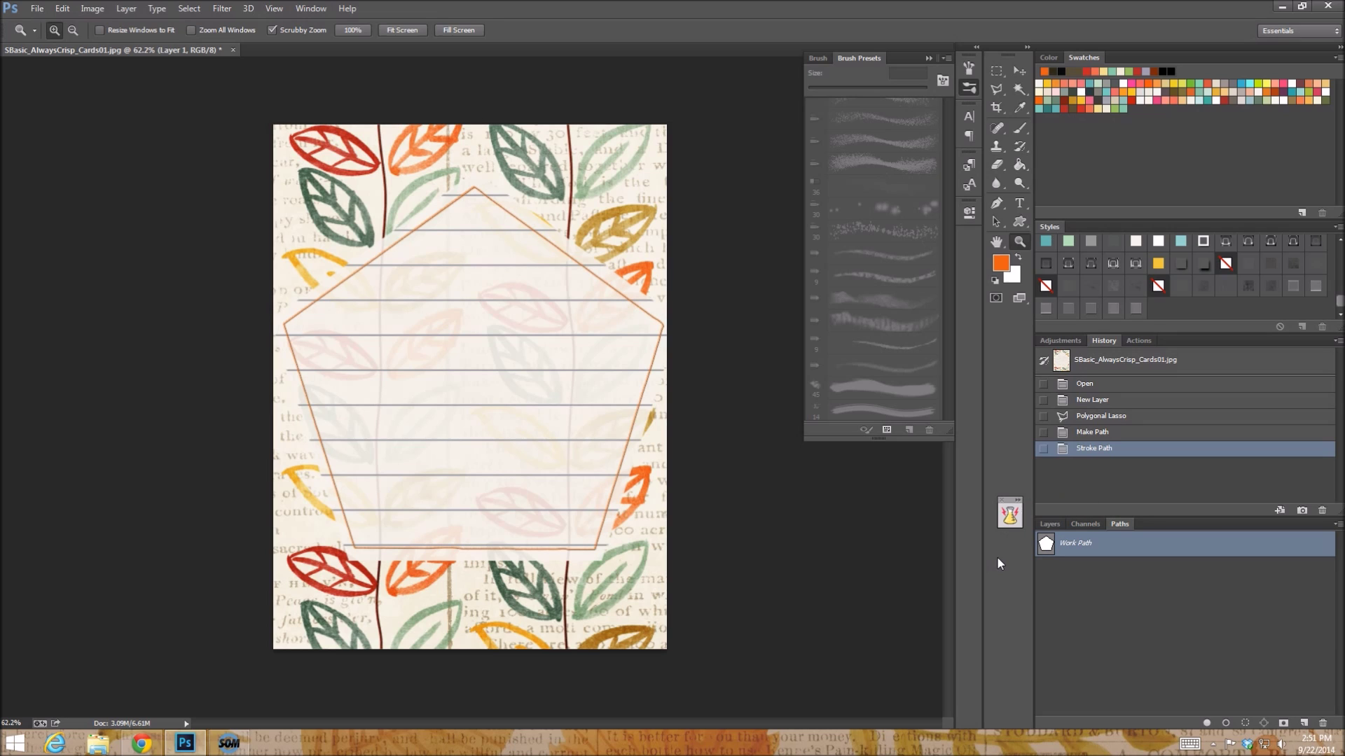
{"action": "left_click", "coordinate": [1019, 203]}
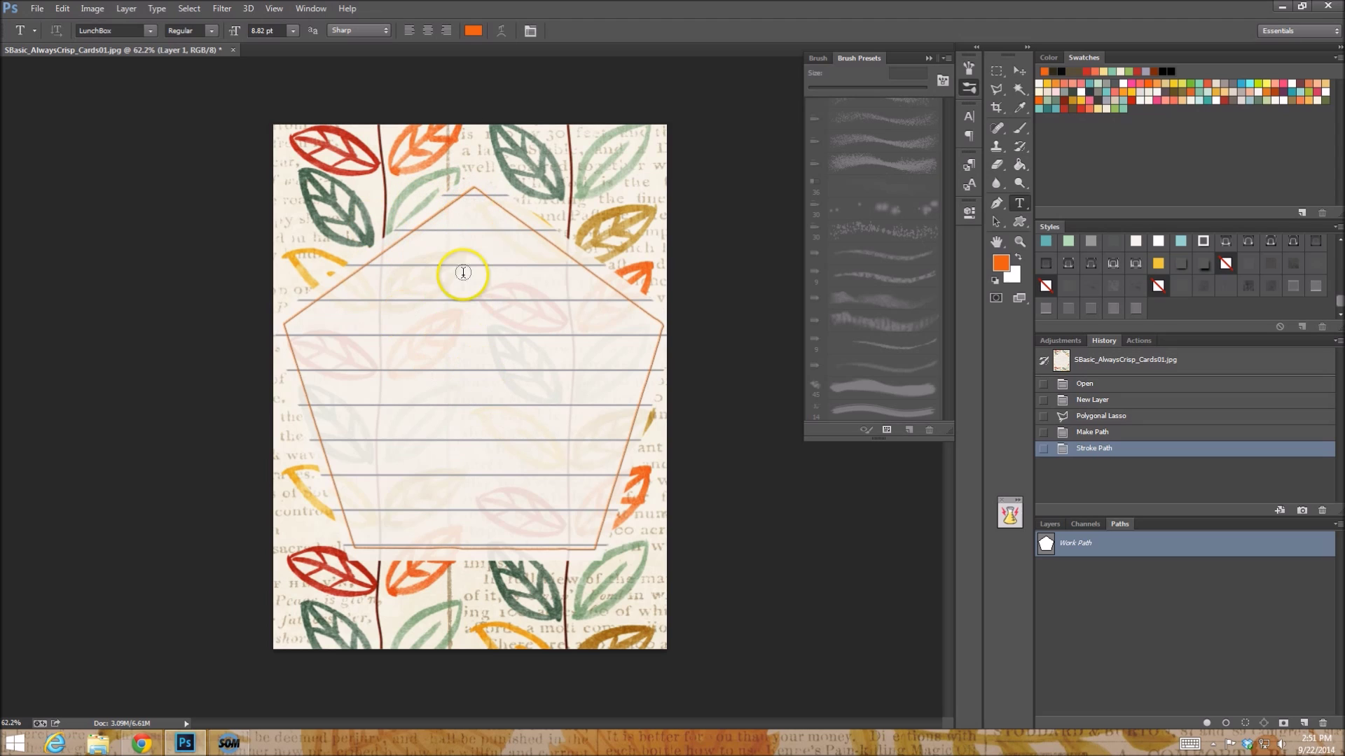
{"action": "left_click", "coordinate": [432, 389]}
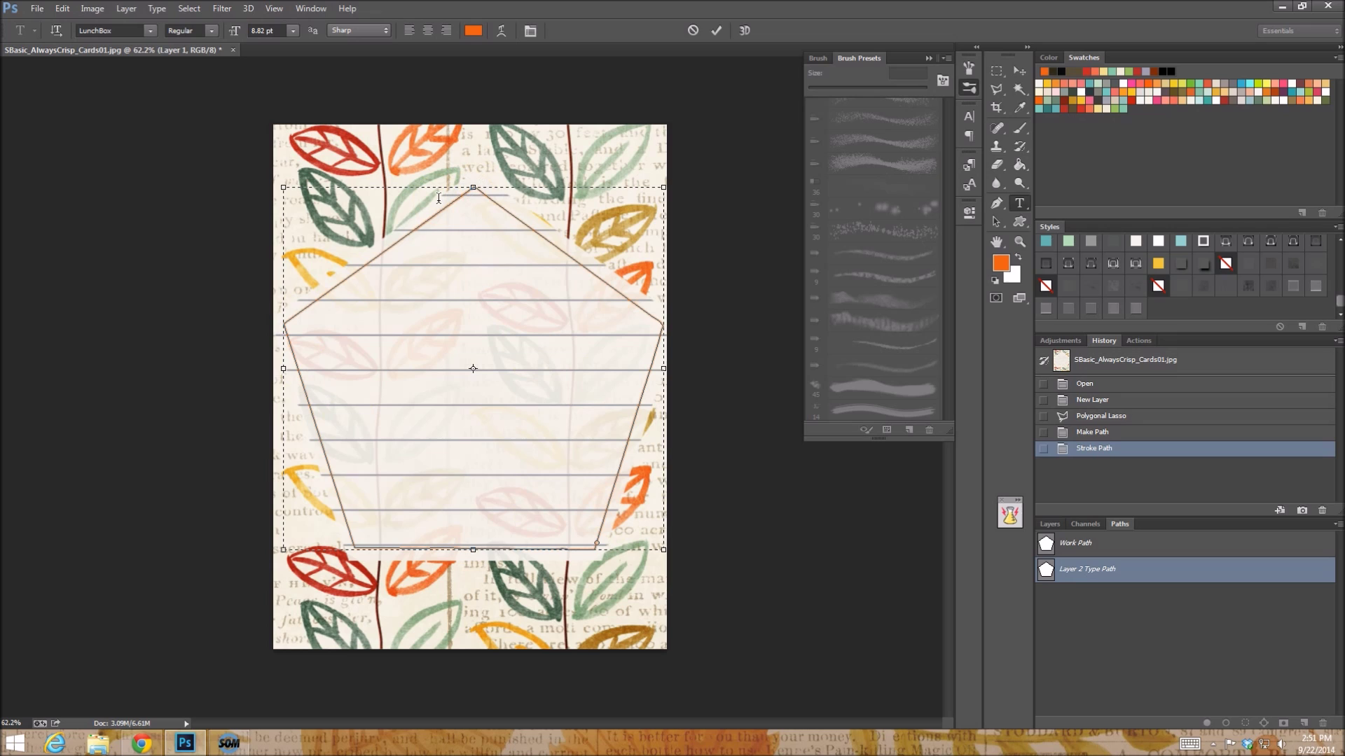
{"action": "left_click", "coordinate": [1019, 70]}
{"action": "left_click", "coordinate": [332, 253]}
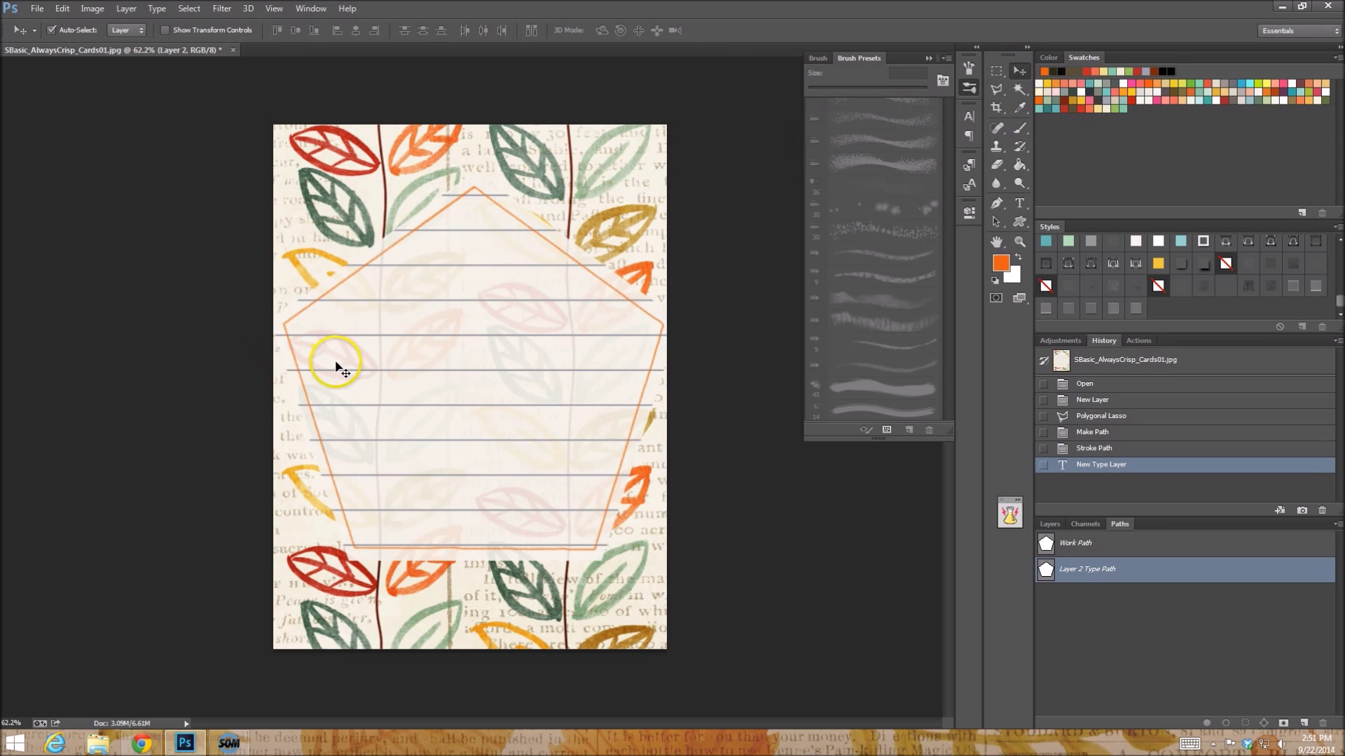
{"action": "left_click", "coordinate": [1145, 546]}
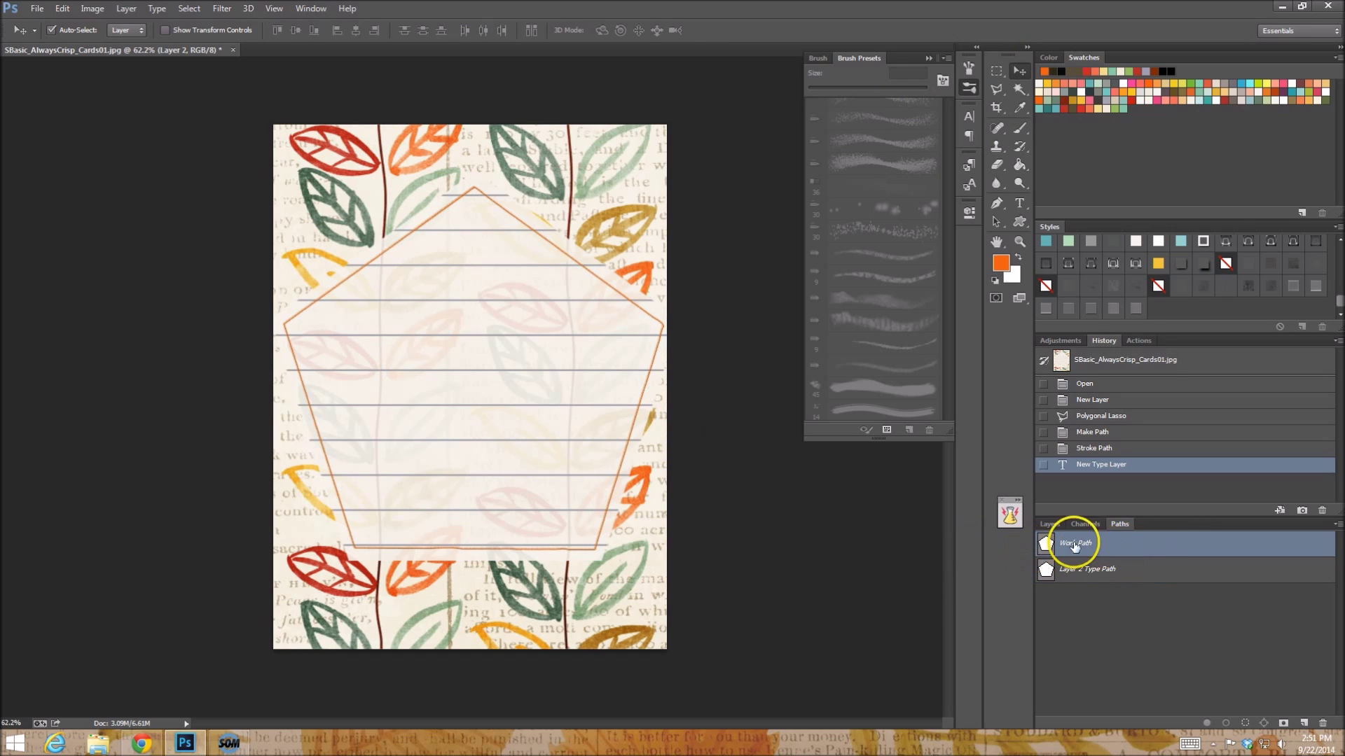
Step: Turn the Work Path into a selection with 0 feather
{"action": "left_click", "coordinate": [1336, 524]}
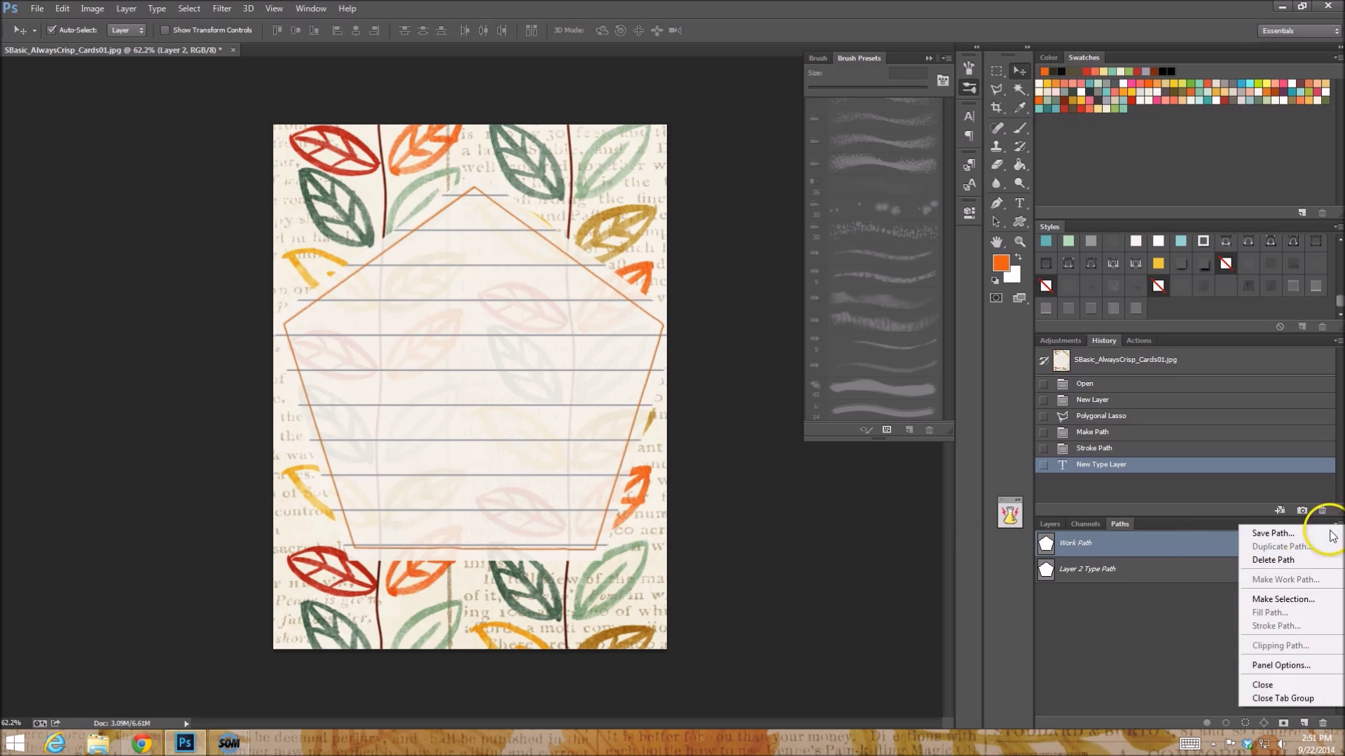
{"action": "left_click", "coordinate": [1274, 600]}
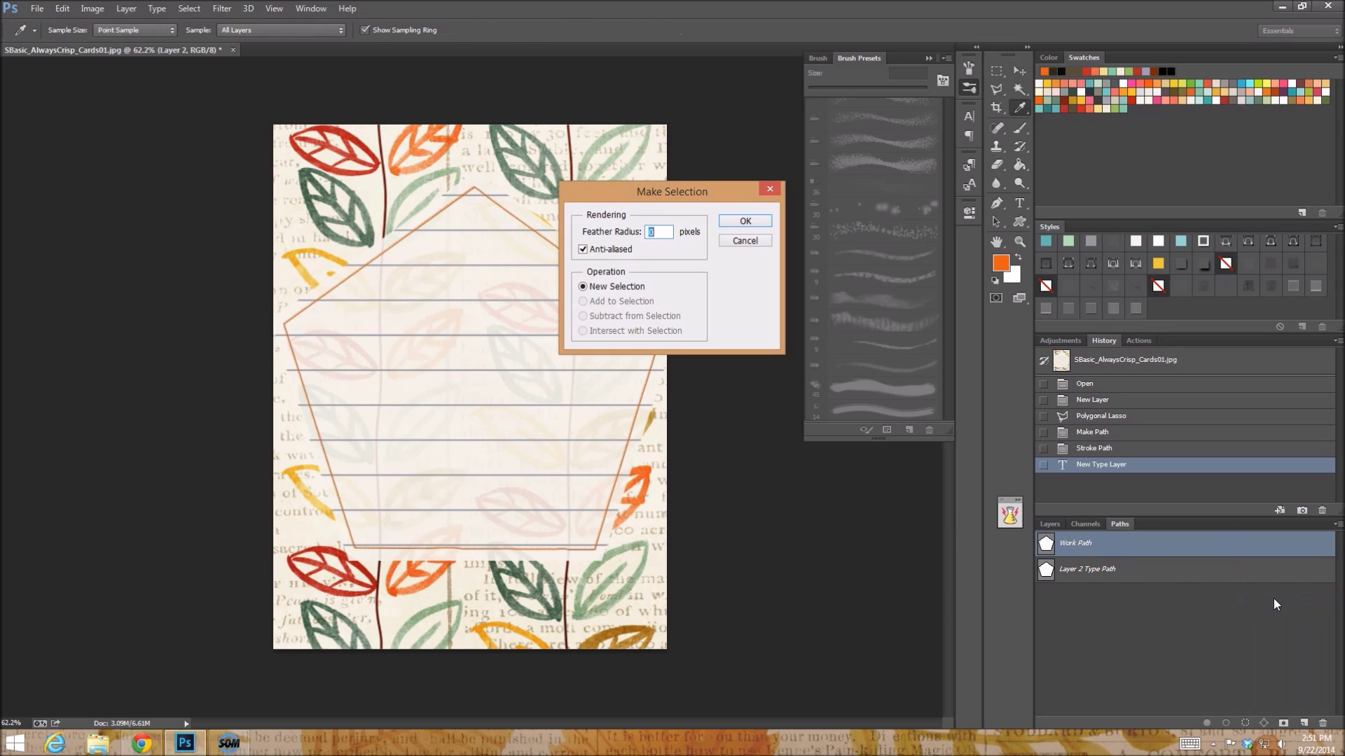
{"action": "left_click", "coordinate": [746, 223]}
{"action": "key", "text": "v"}
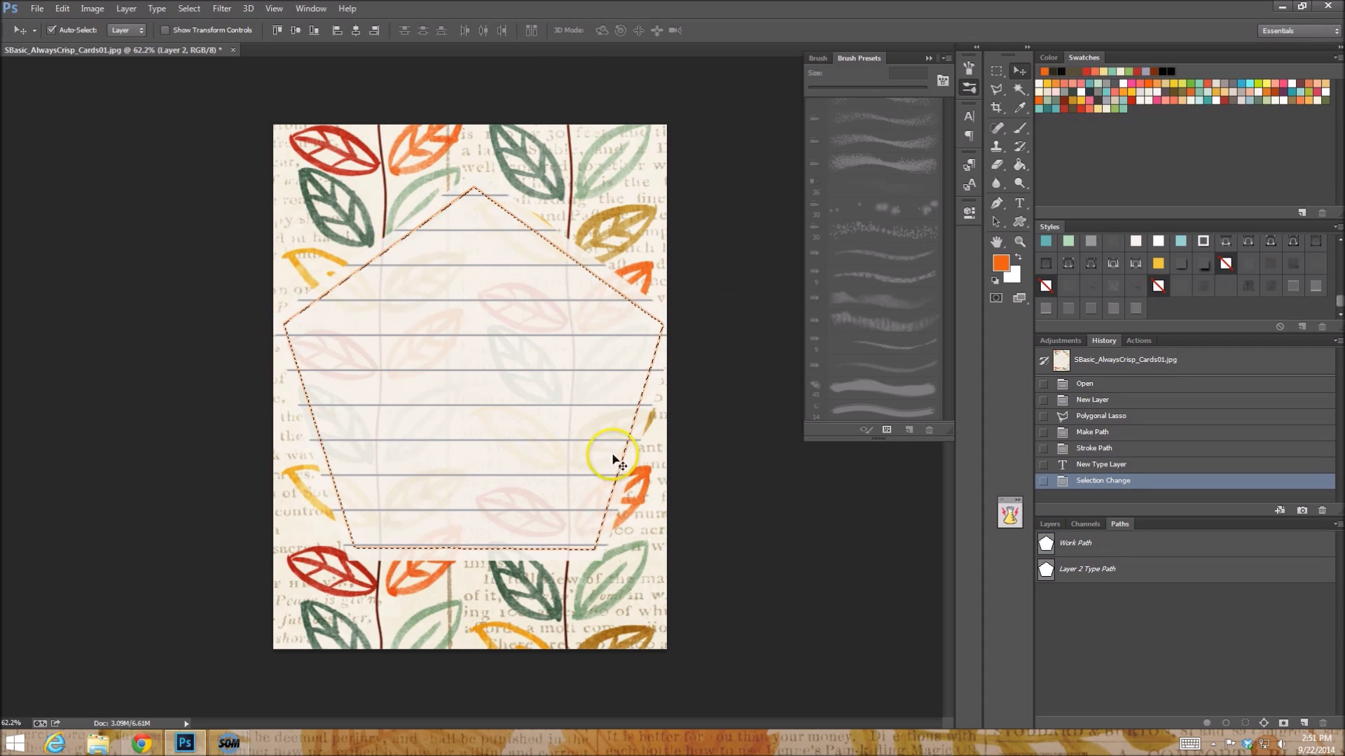
Step: Contract the selection inward by 20 pixels
{"action": "left_click", "coordinate": [189, 9]}
{"action": "mouse_move", "coordinate": [245, 183]}
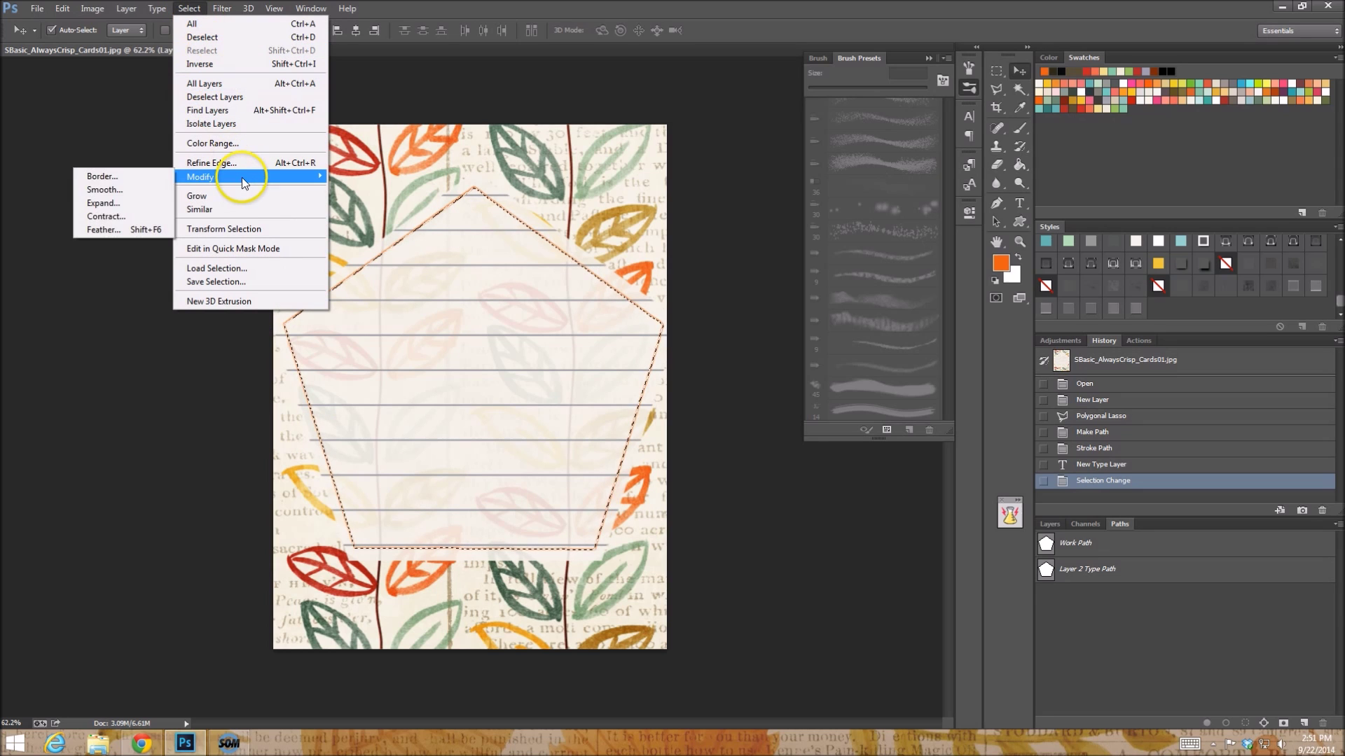
{"action": "left_click", "coordinate": [125, 216]}
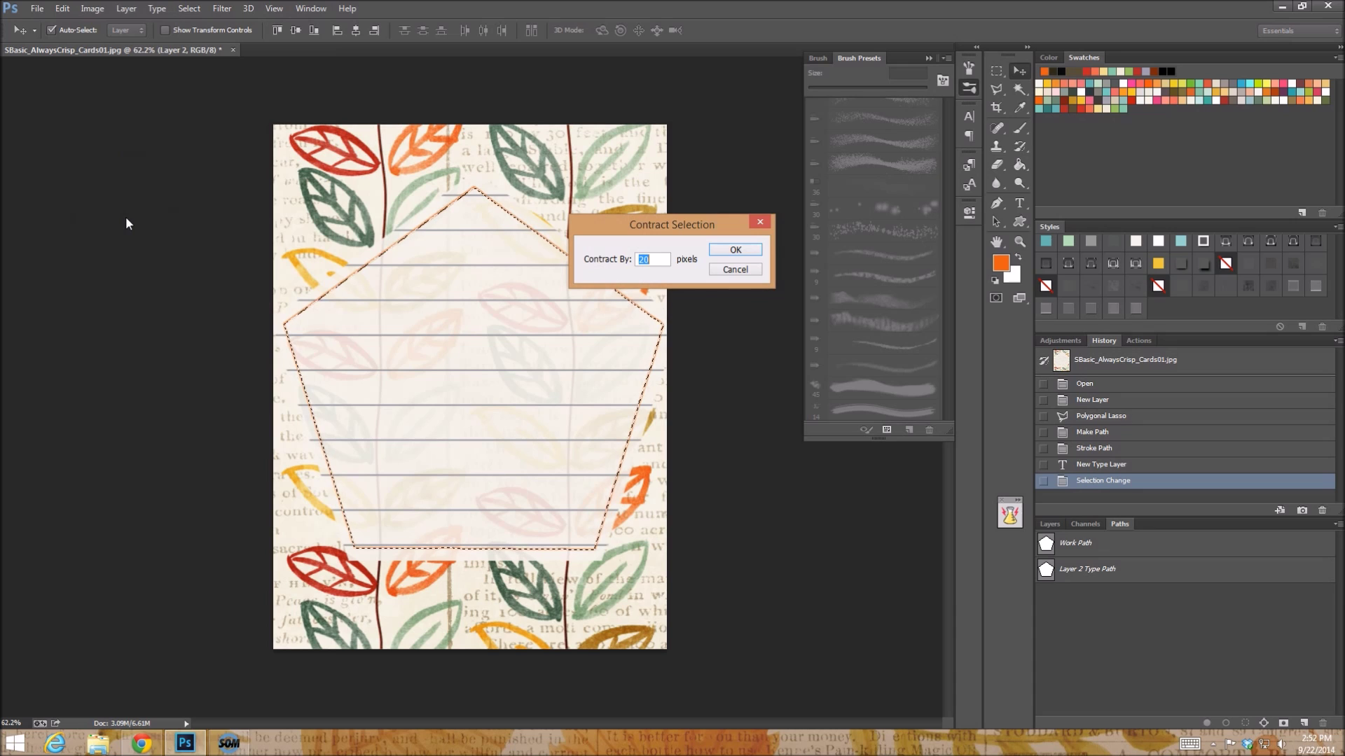
{"action": "key", "text": "Return"}
{"action": "left_click", "coordinate": [184, 220]}
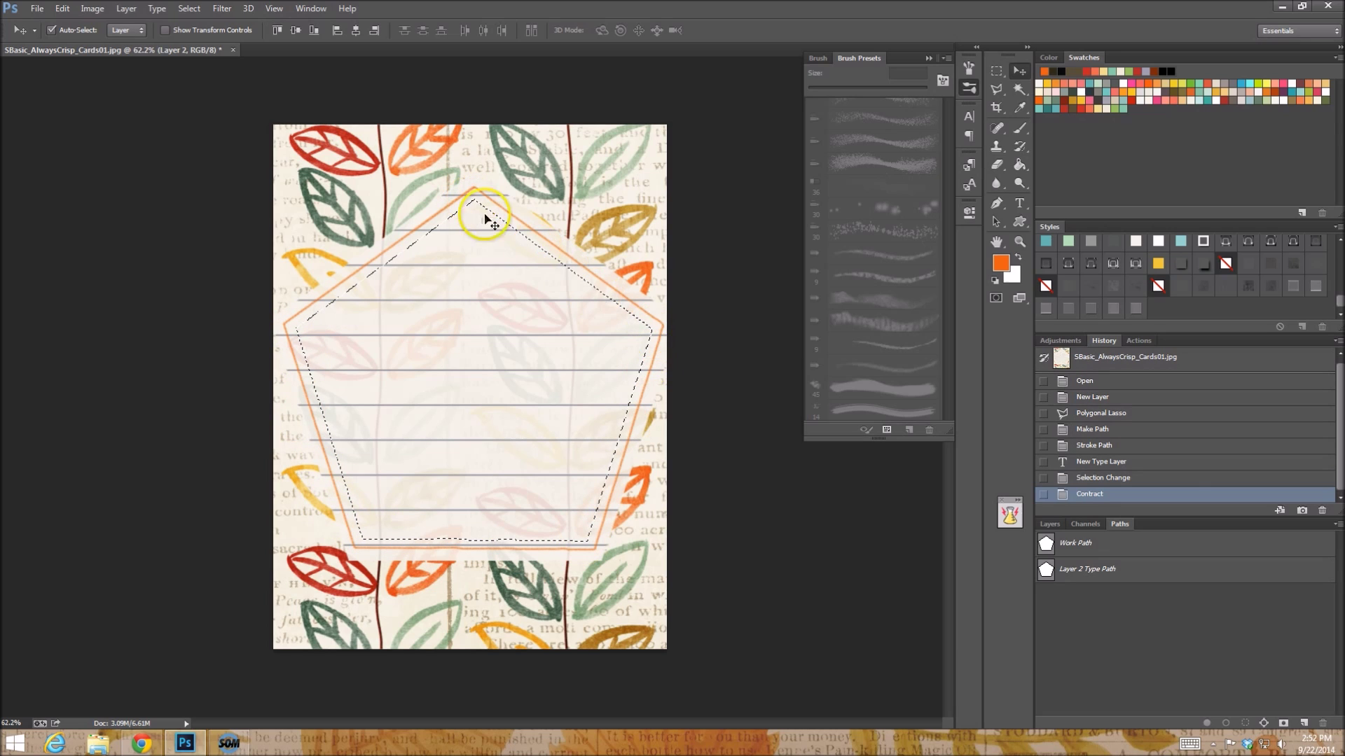
Step: Convert the contracted selection into a new Work Path, accepting the default tolerance
{"action": "left_click", "coordinate": [1337, 524]}
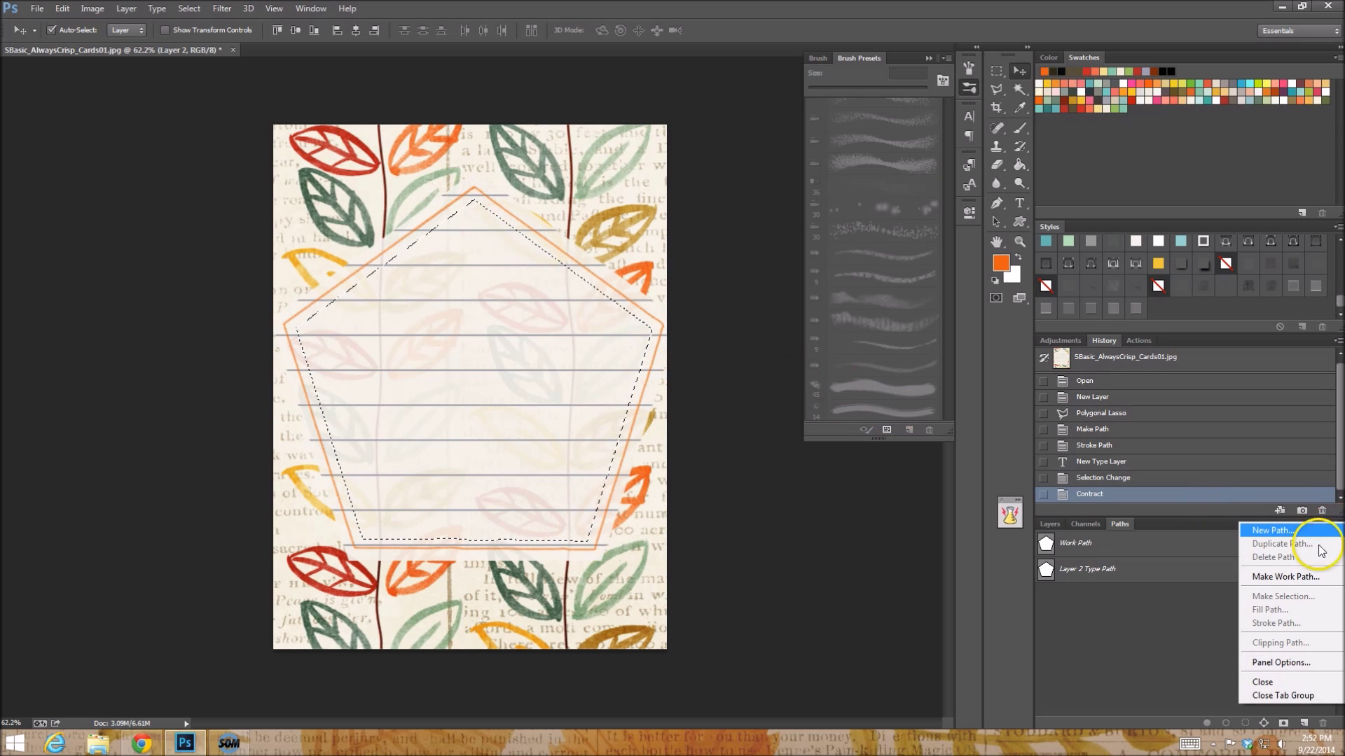
{"action": "left_click", "coordinate": [1292, 577]}
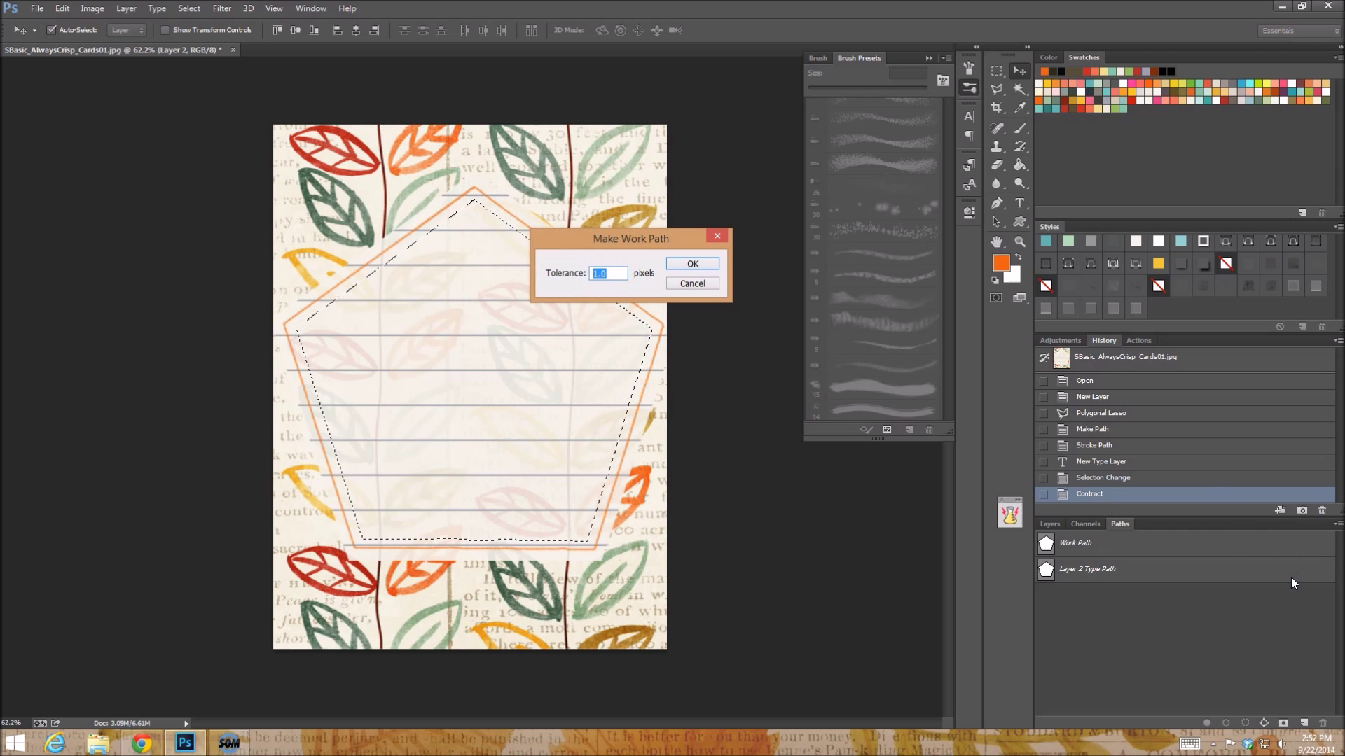
{"action": "key", "text": "Return"}
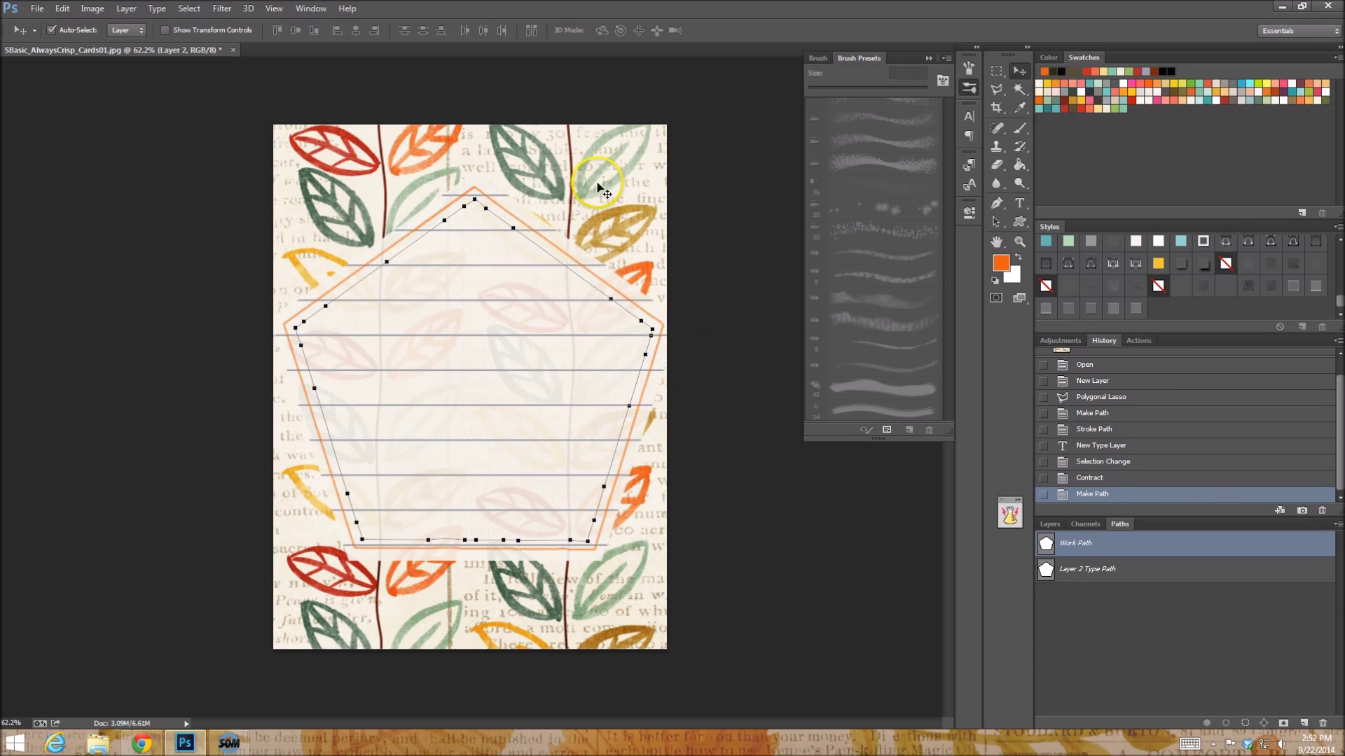
{"action": "left_click", "coordinate": [1020, 202]}
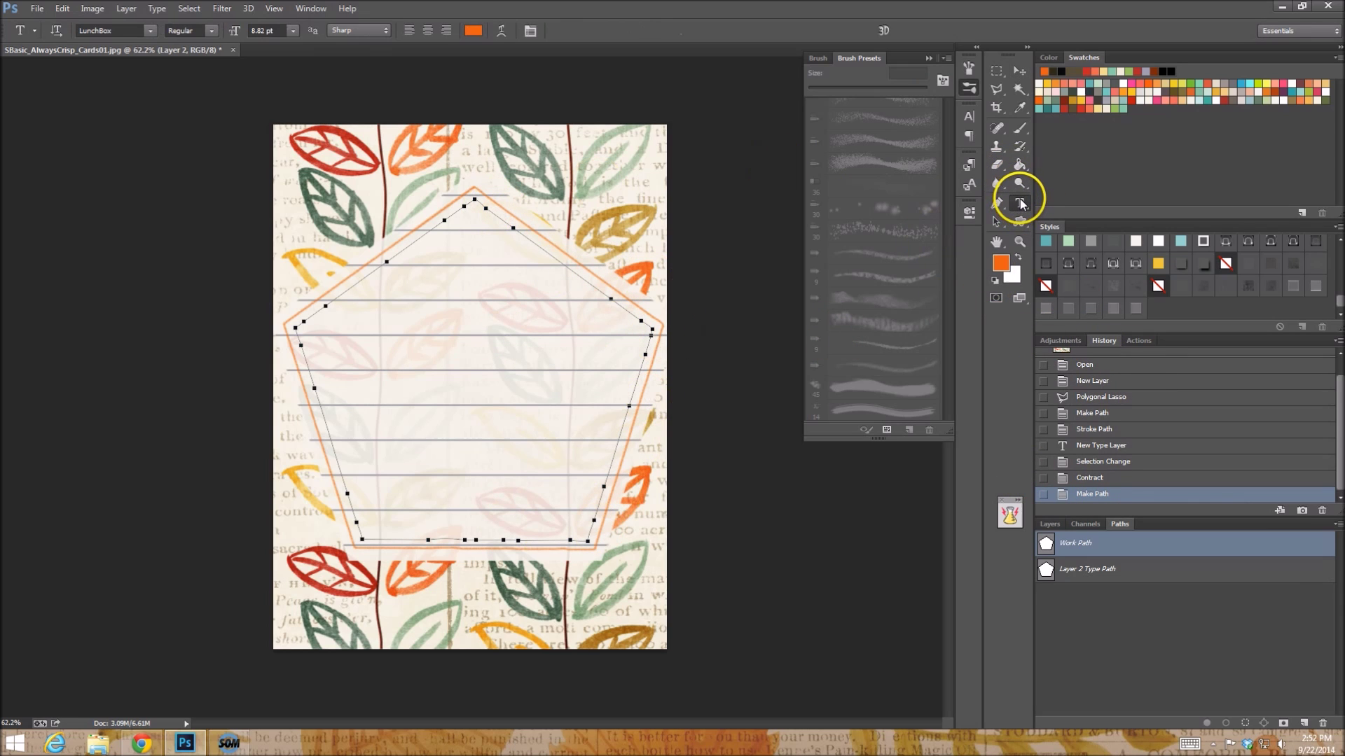
Step: Type the 14 pt message from 'Hi people I love yall so much' to '…anyway right?' inside the inner pentagon
{"action": "left_click", "coordinate": [461, 286]}
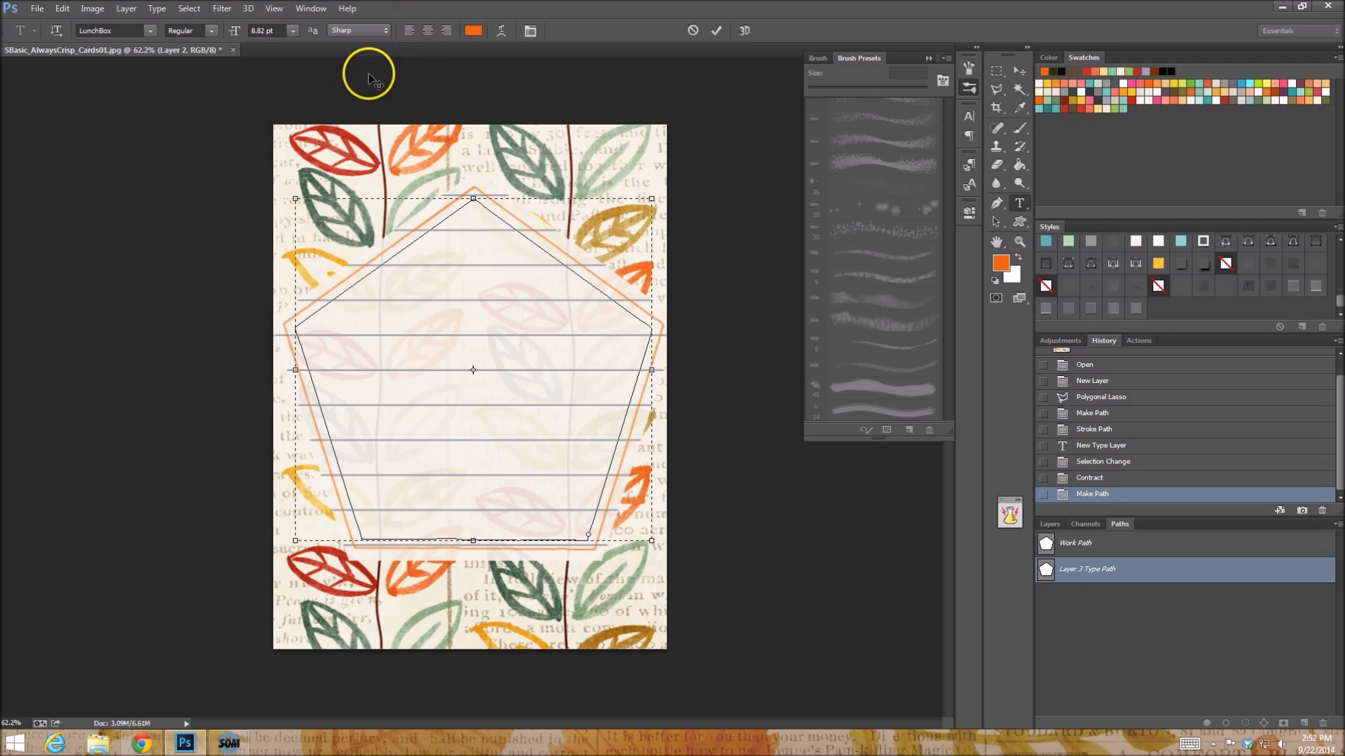
{"action": "left_click", "coordinate": [292, 30]}
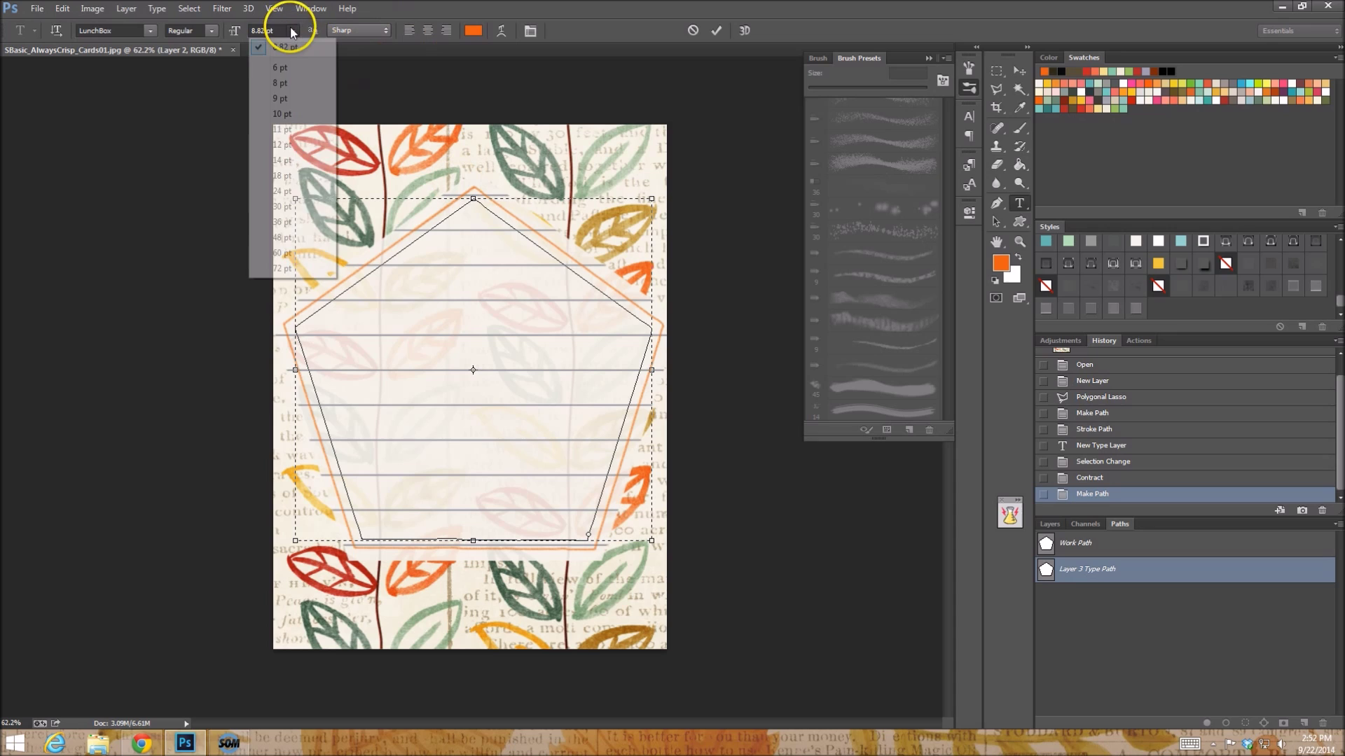
{"action": "left_click", "coordinate": [300, 160]}
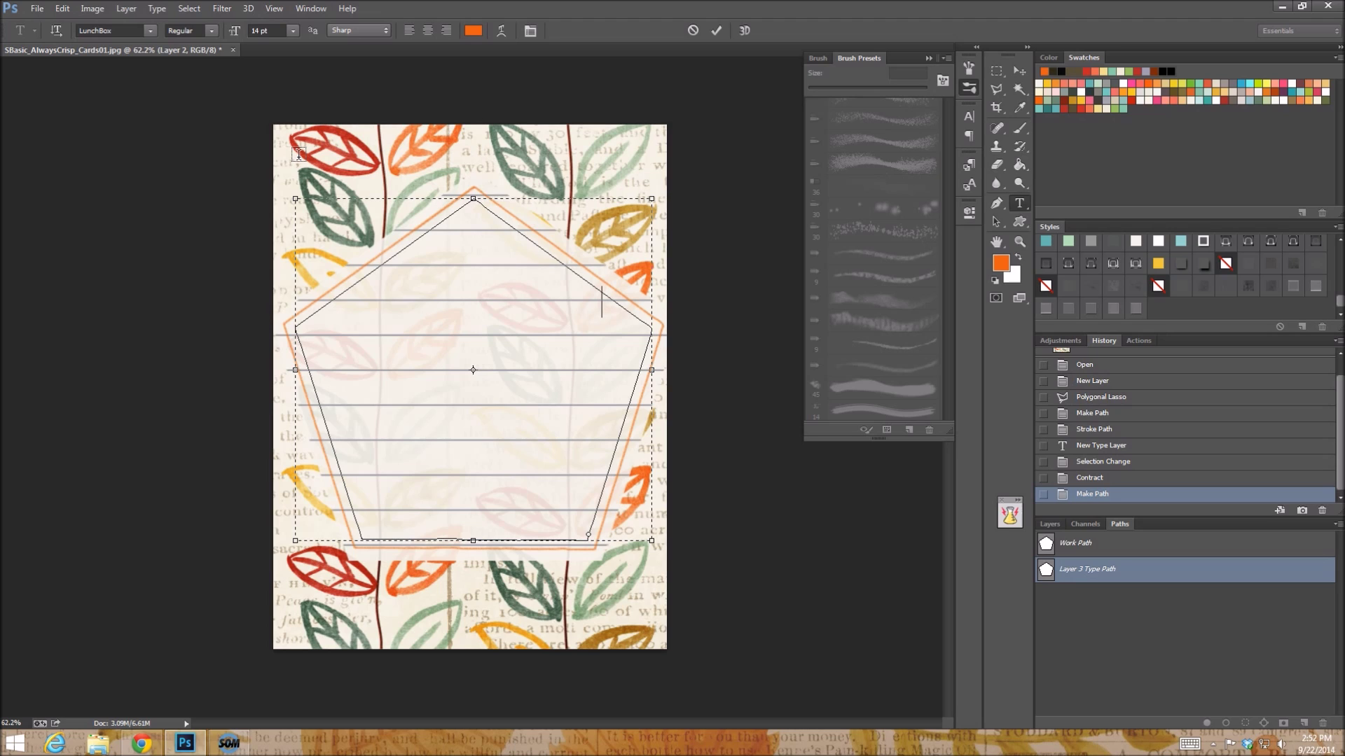
{"action": "type", "text": "Hi people I love yall so much and Im so grateful that you are so"}
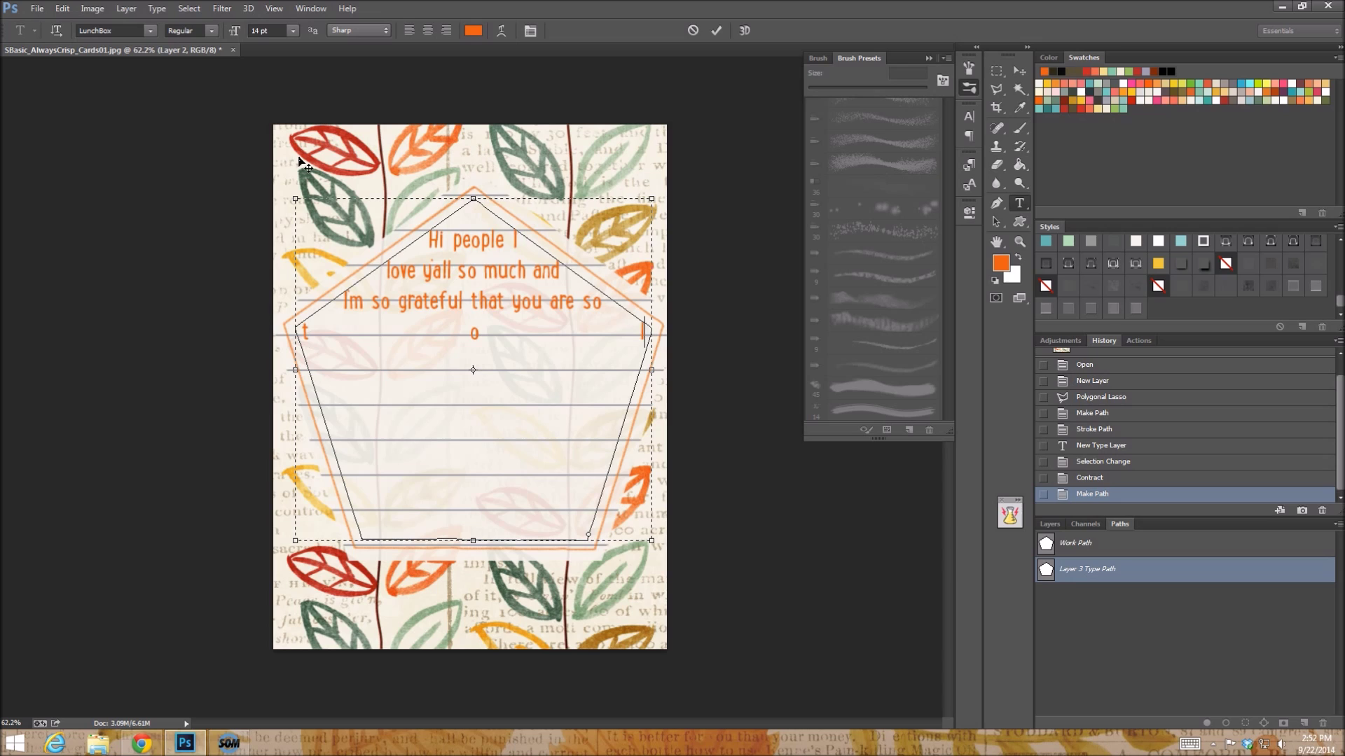
{"action": "type", "text": "lerant of me."}
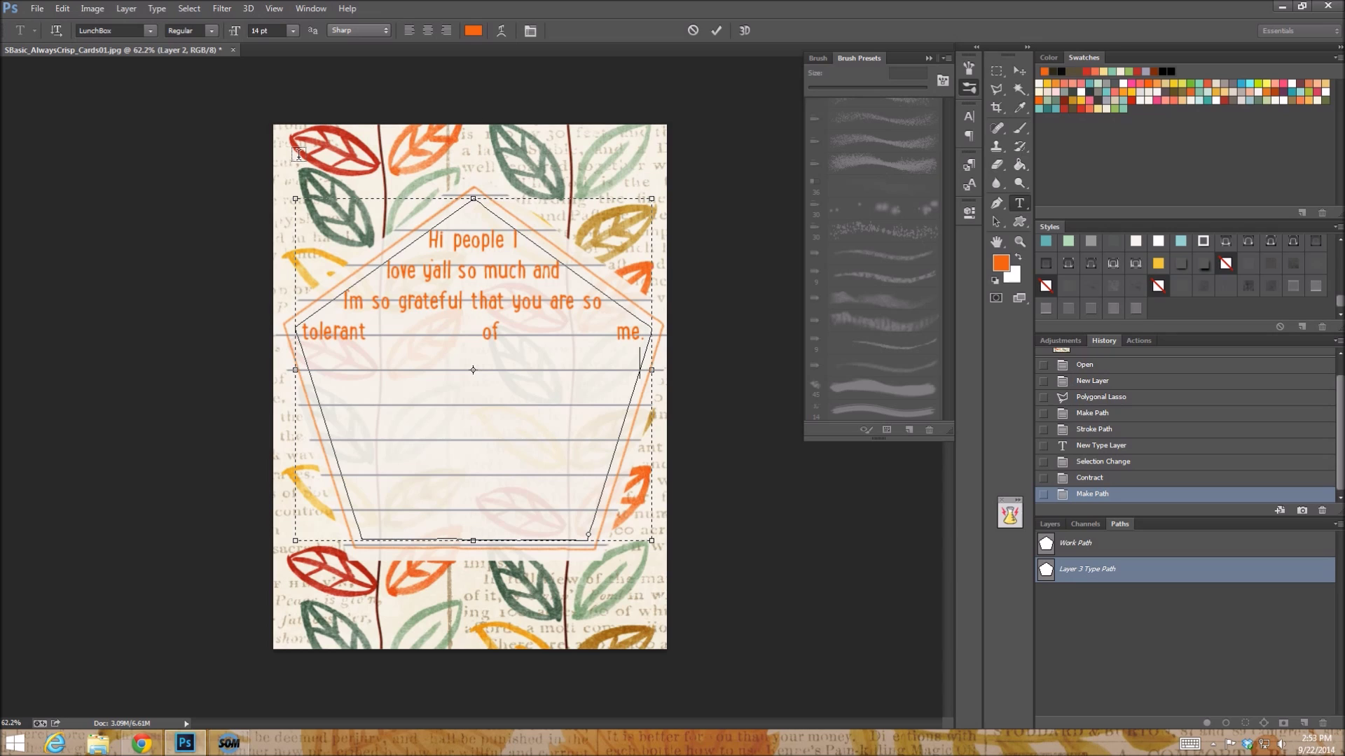
{"action": "type", "text": "Not sure if I even spelled that right but yall dont"}
{"action": "type", "text": " care"}
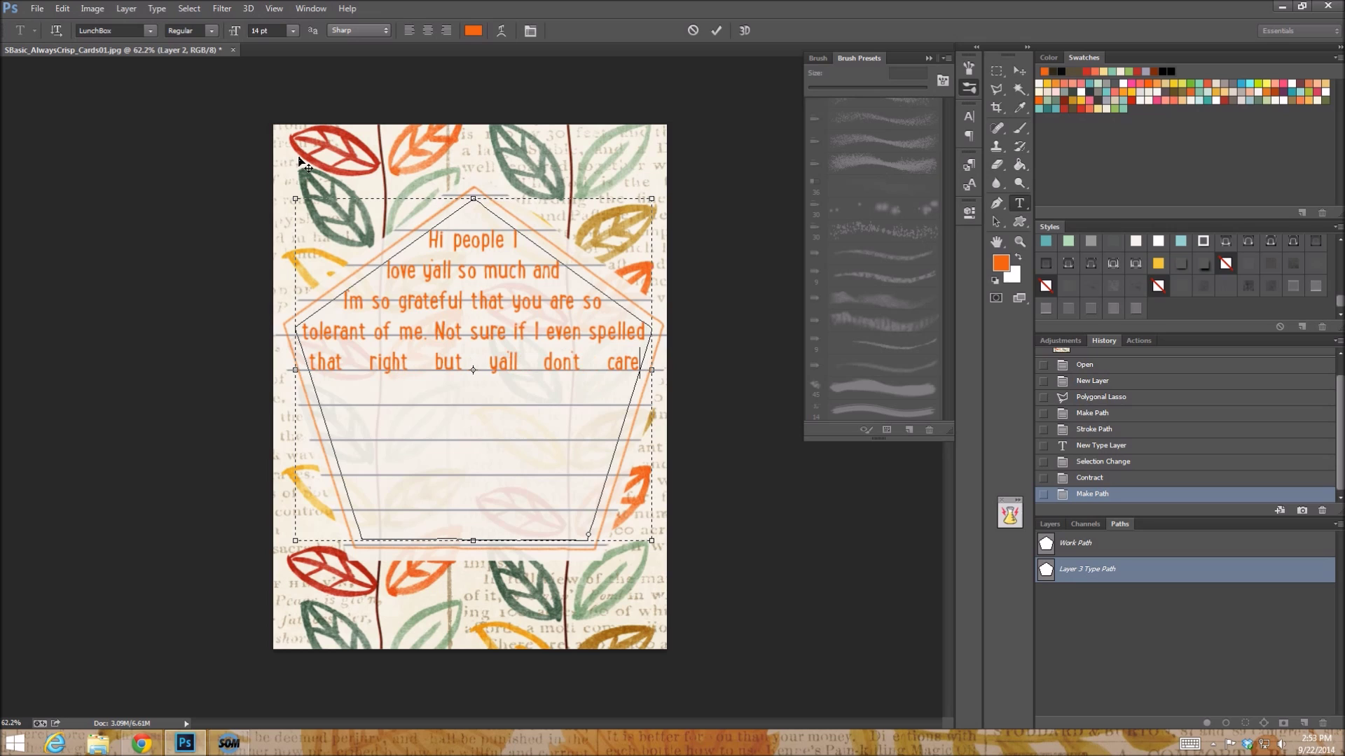
{"action": "type", "text": " anyway right?"}
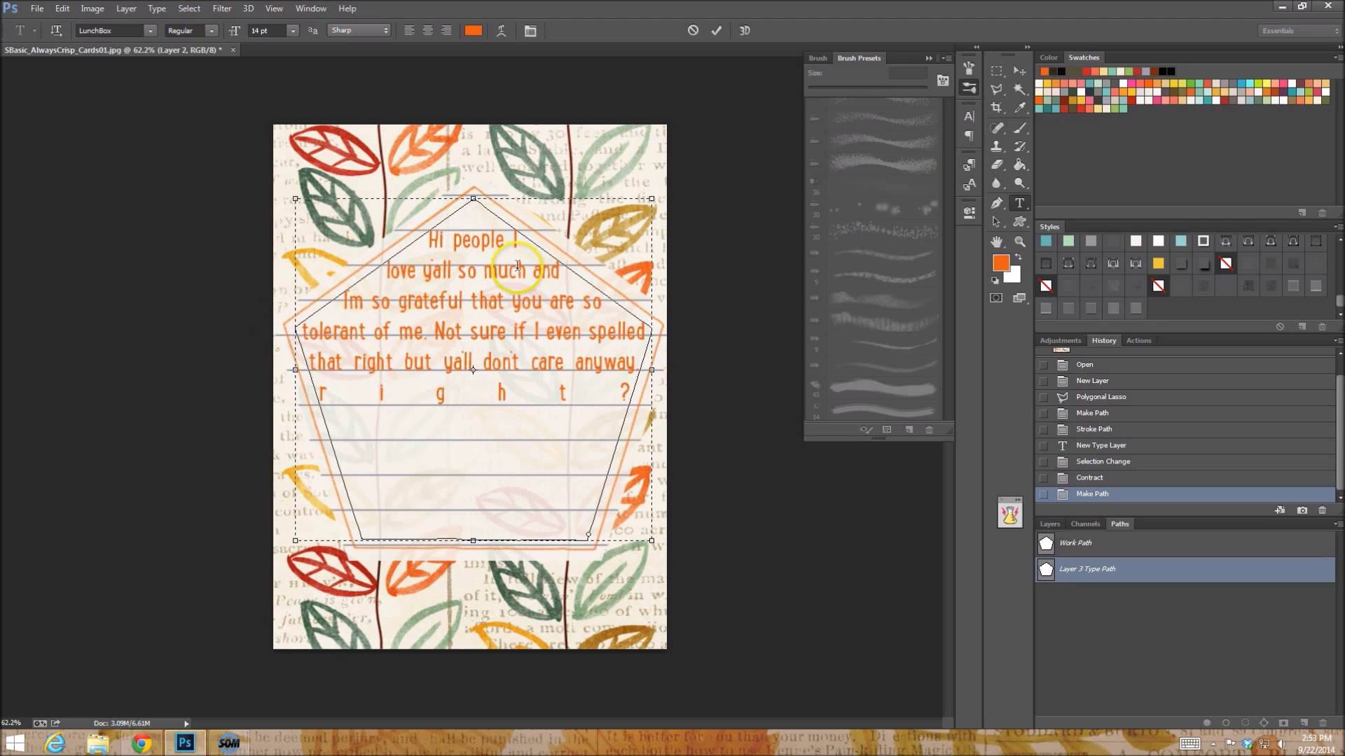
{"action": "left_click", "coordinate": [497, 300]}
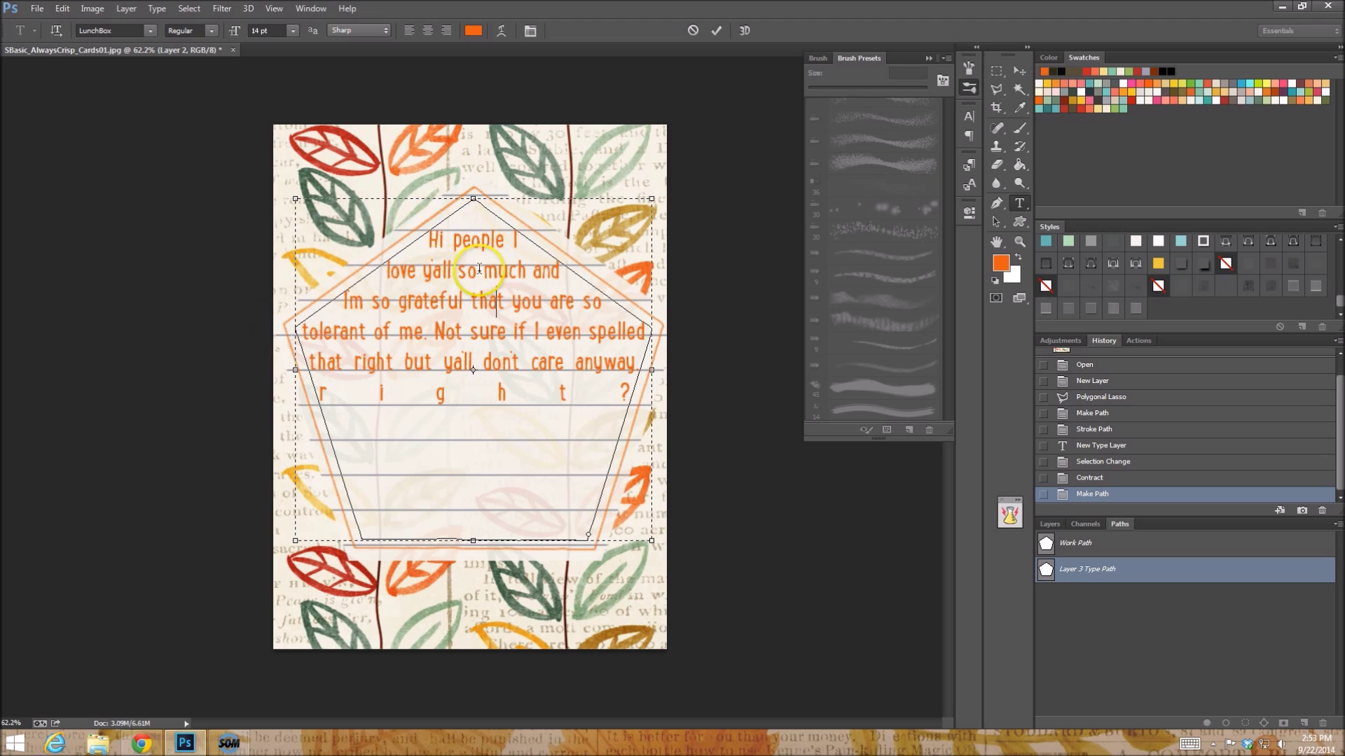
Step: Select all the message text and change its font to KG Strawberry Limeade
{"action": "key", "text": "ctrl+a"}
{"action": "left_click", "coordinate": [122, 31]}
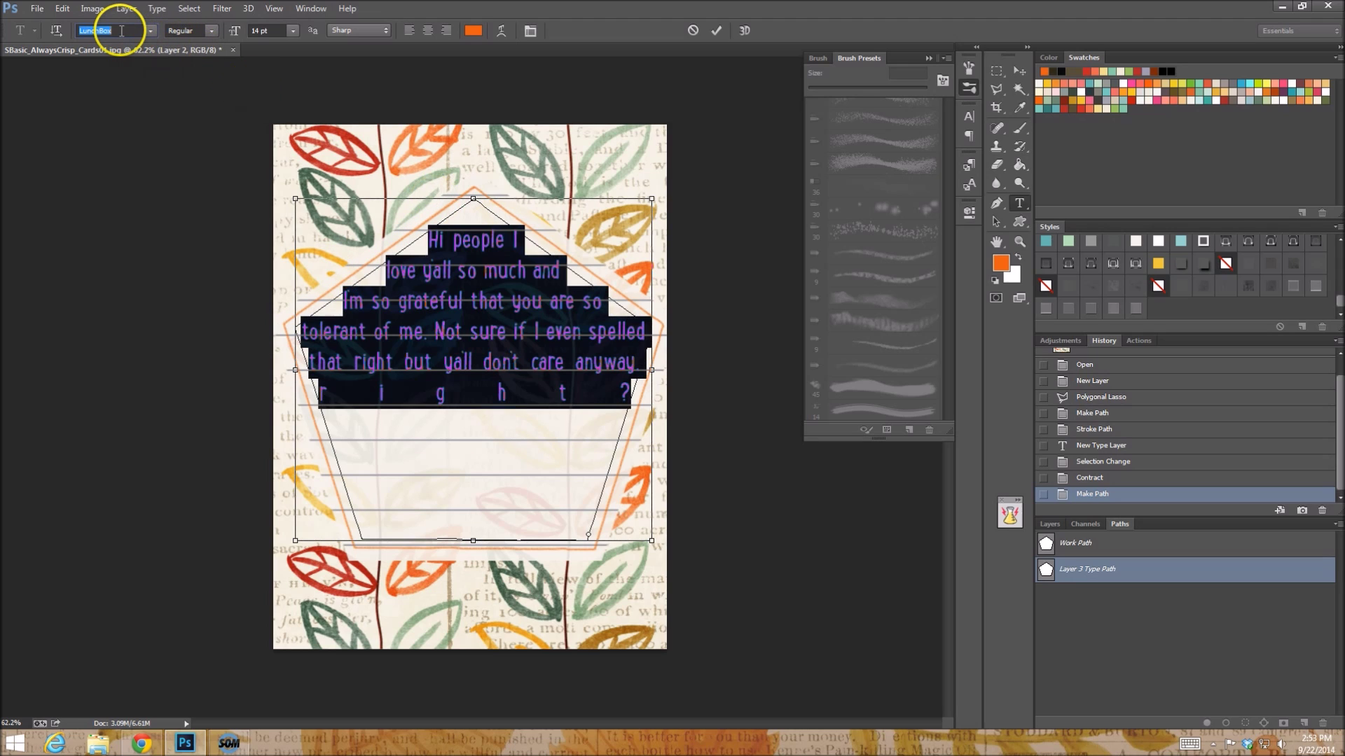
{"action": "type", "text": "KG Arrows"}
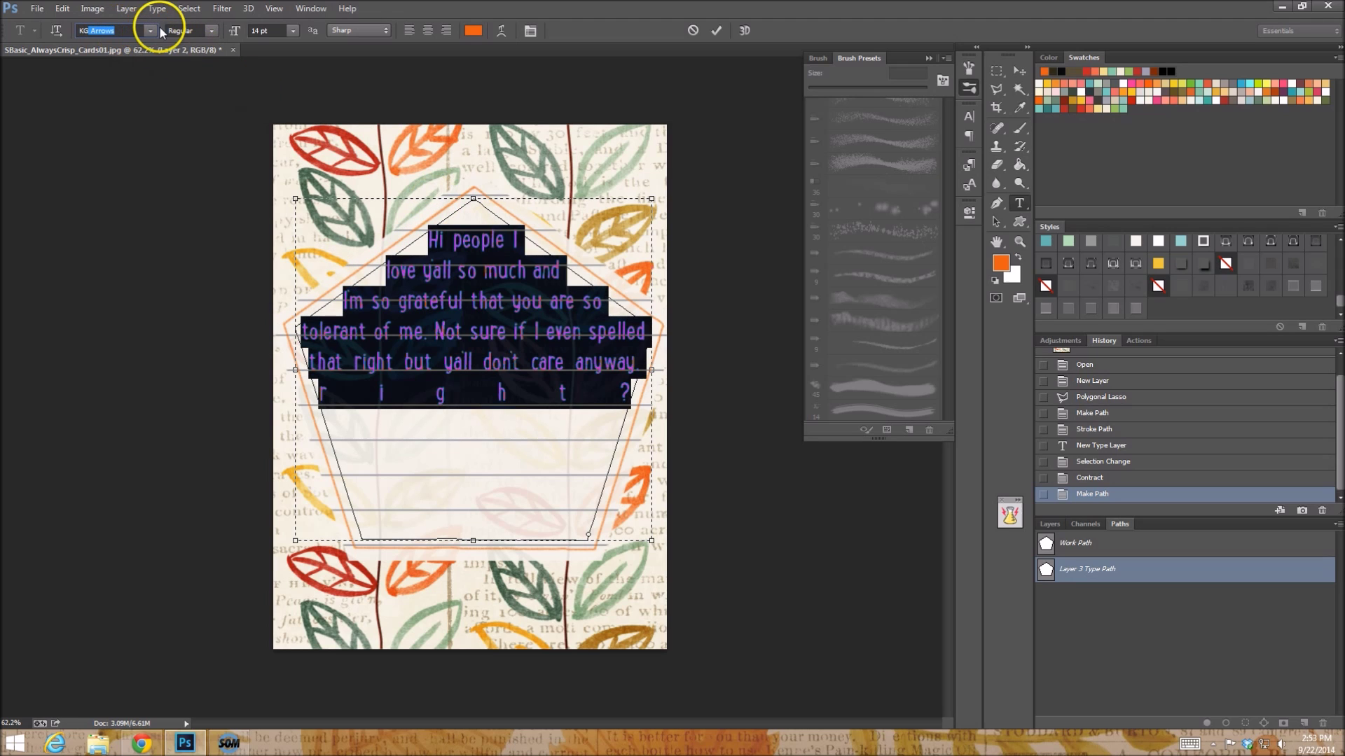
{"action": "left_click", "coordinate": [150, 31]}
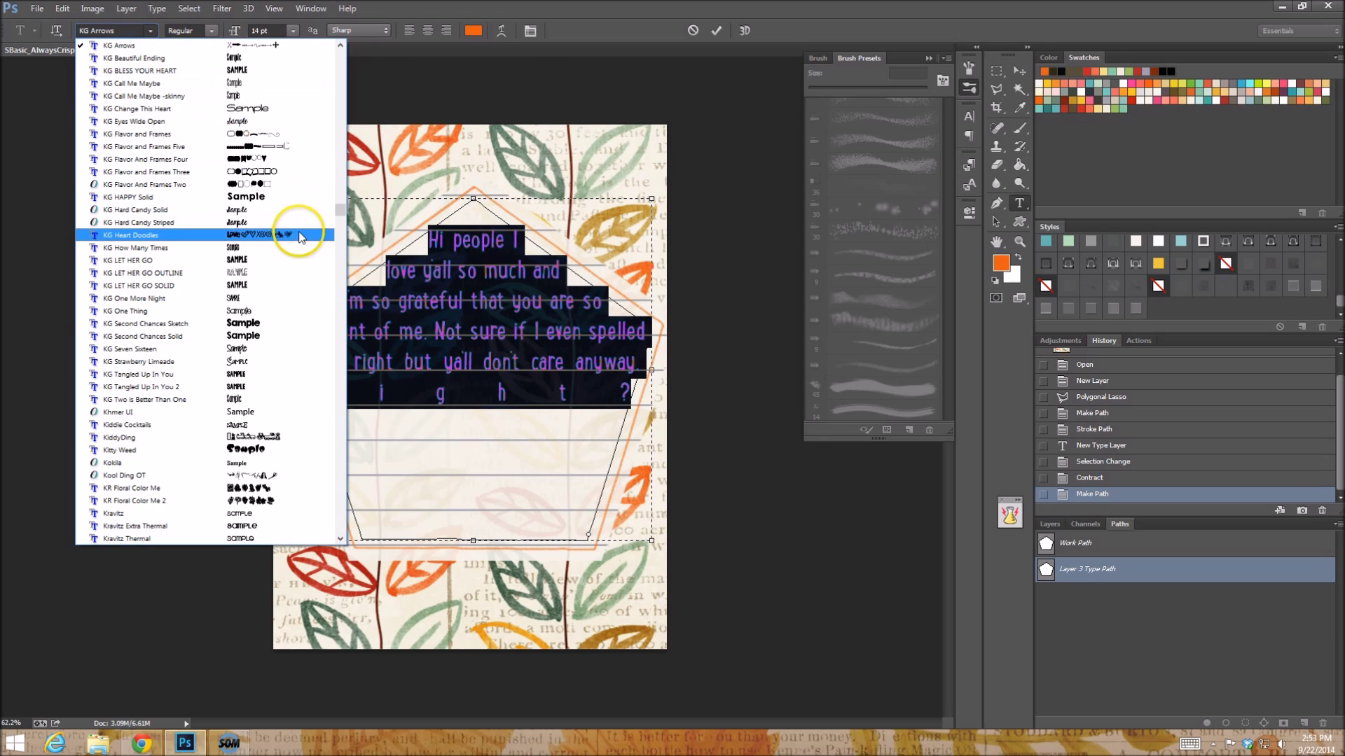
{"action": "left_click", "coordinate": [266, 362]}
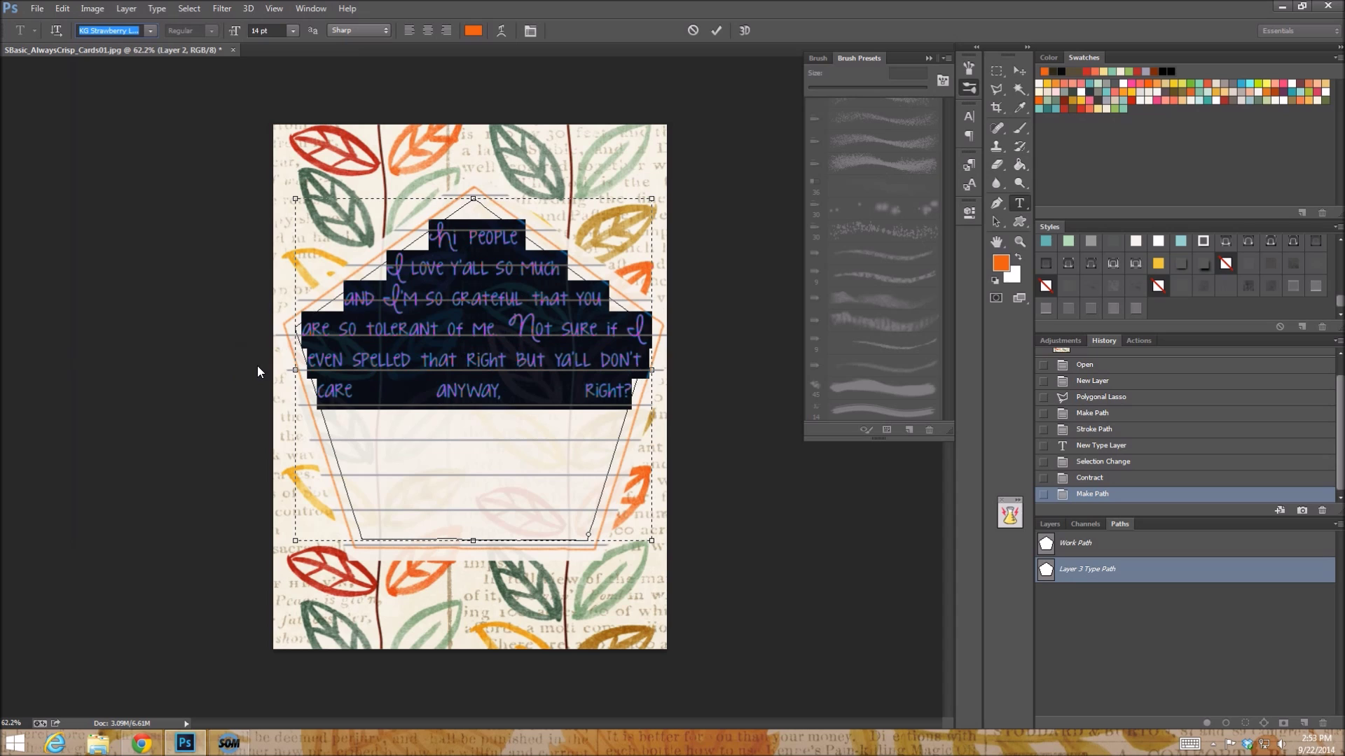
Step: Set the message size to 24 pt, then step it down to 18 pt
{"action": "left_click", "coordinate": [293, 30]}
{"action": "left_click", "coordinate": [284, 189]}
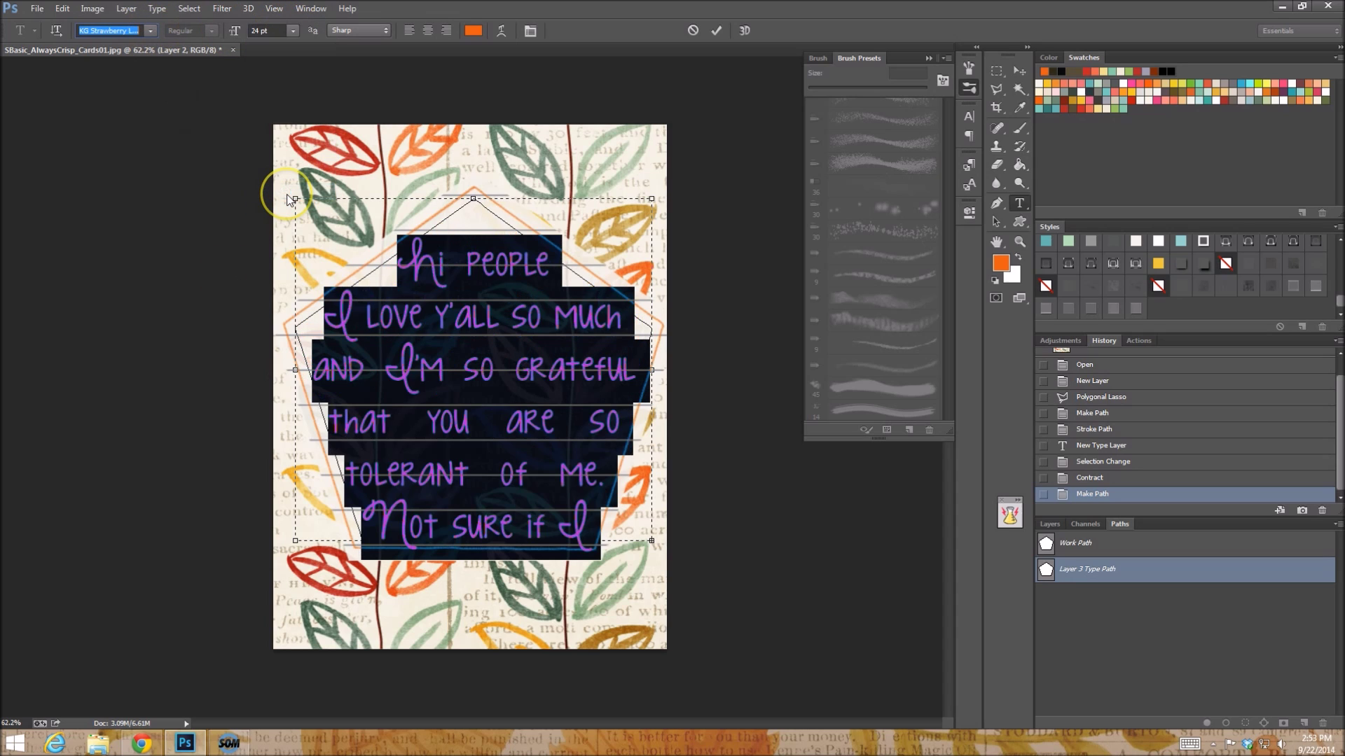
{"action": "left_click", "coordinate": [276, 30]}
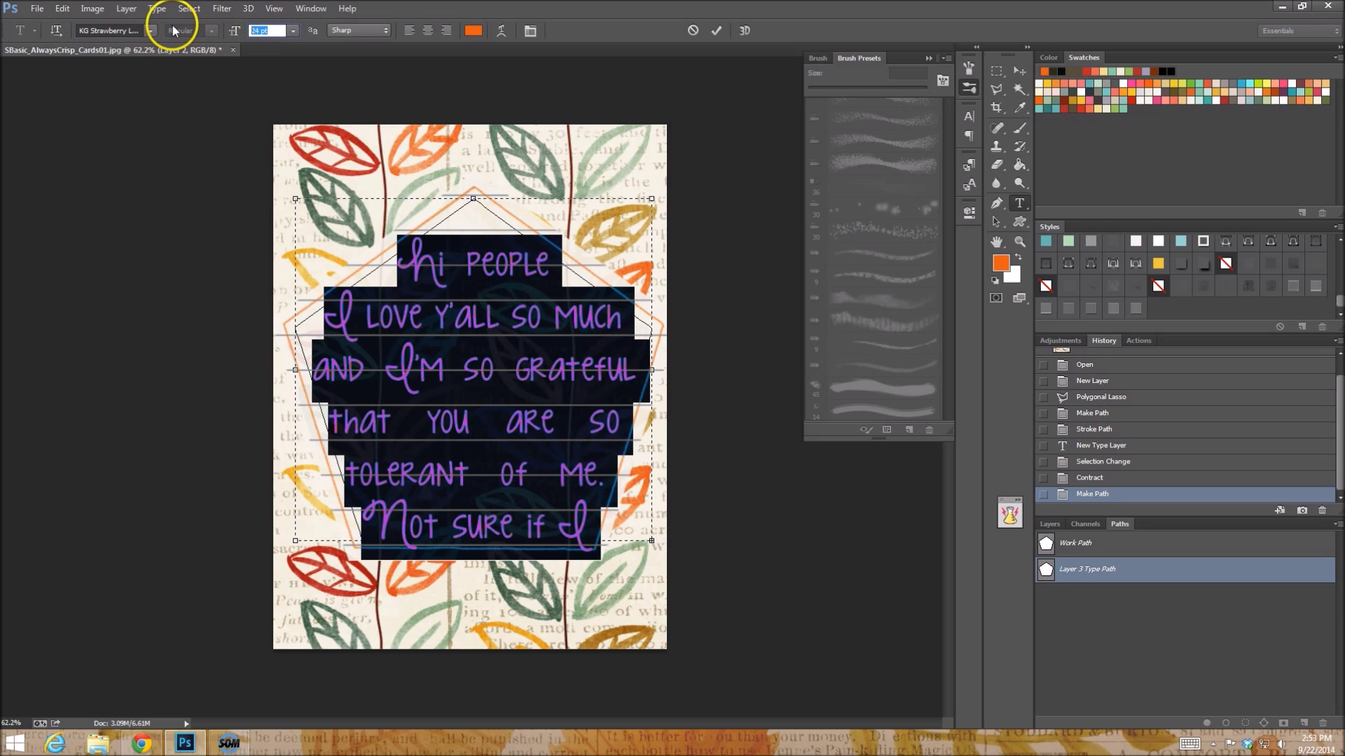
{"action": "key", "text": "Down"}
{"action": "key", "text": "Down"}
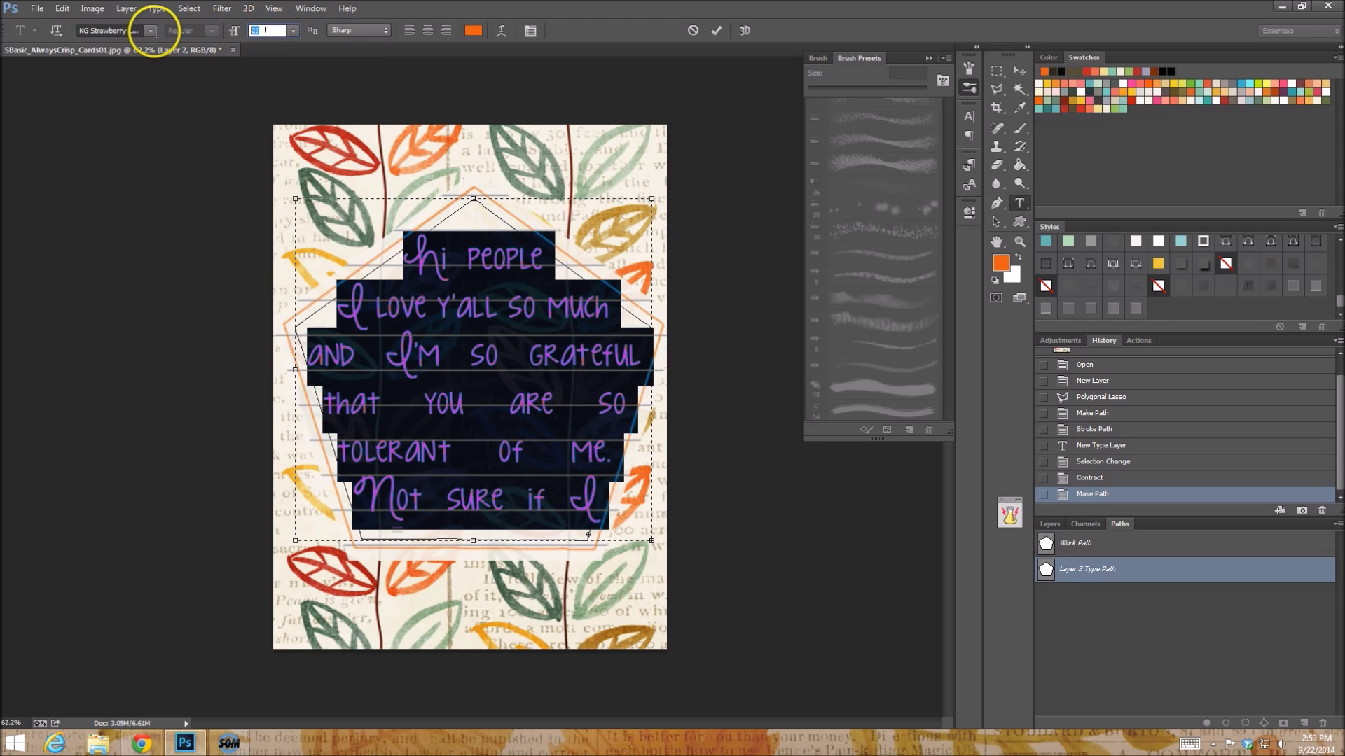
{"action": "key", "text": "Down"}
{"action": "key", "text": "Down"}
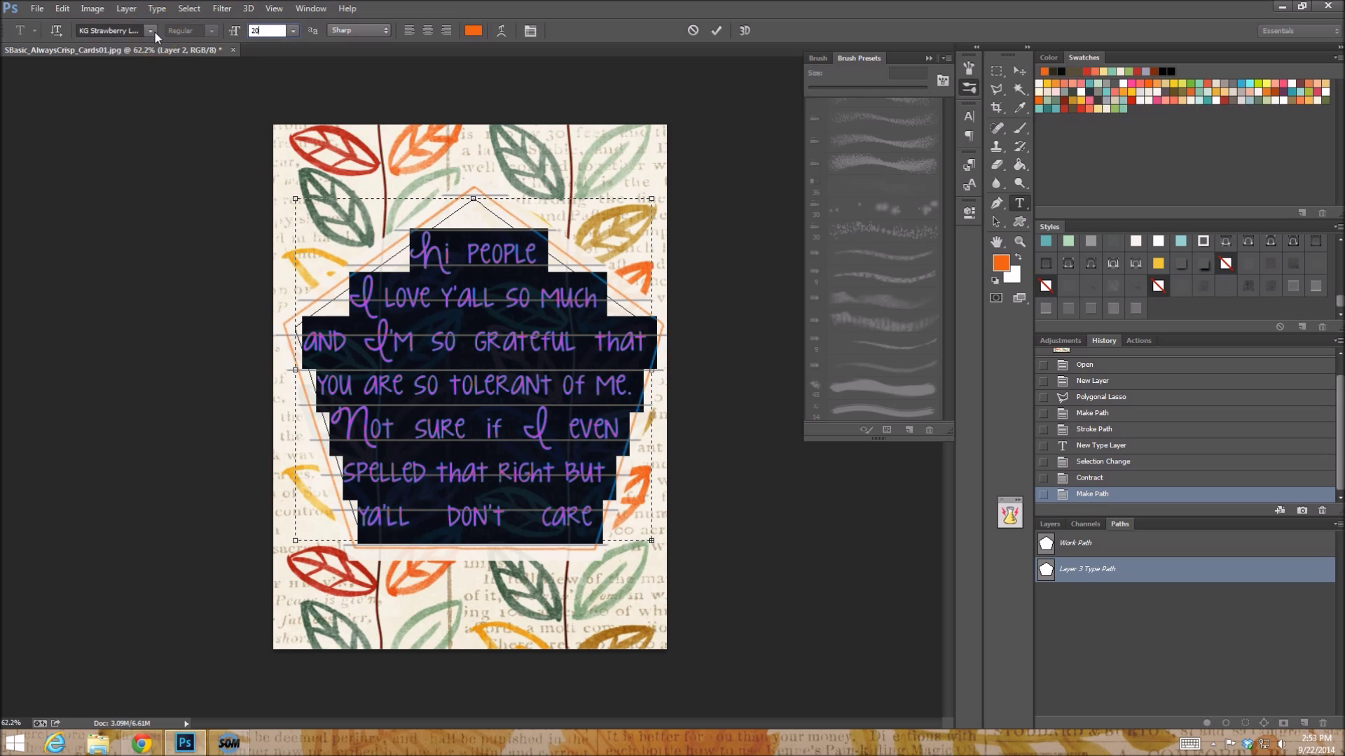
{"action": "key", "text": "Down"}
{"action": "key", "text": "Down"}
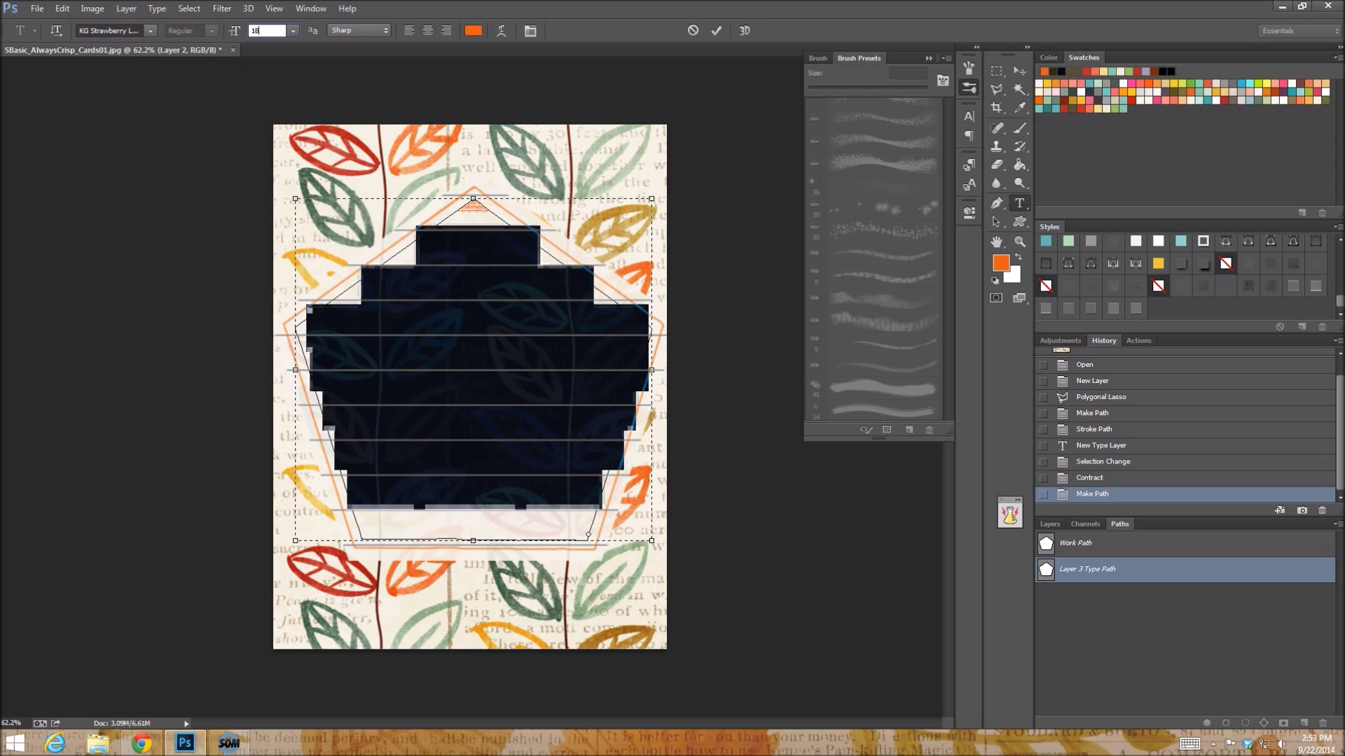
{"action": "left_click", "coordinate": [464, 410]}
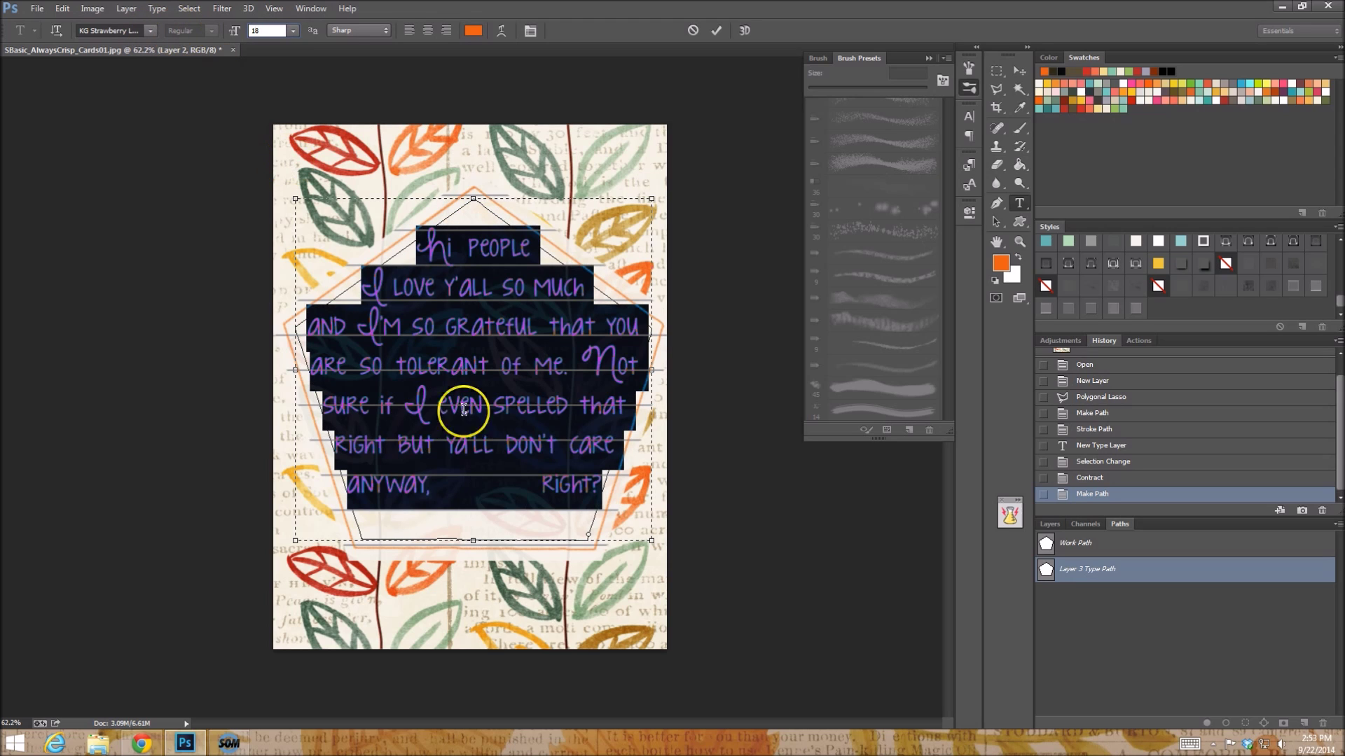
{"action": "left_click", "coordinate": [571, 480]}
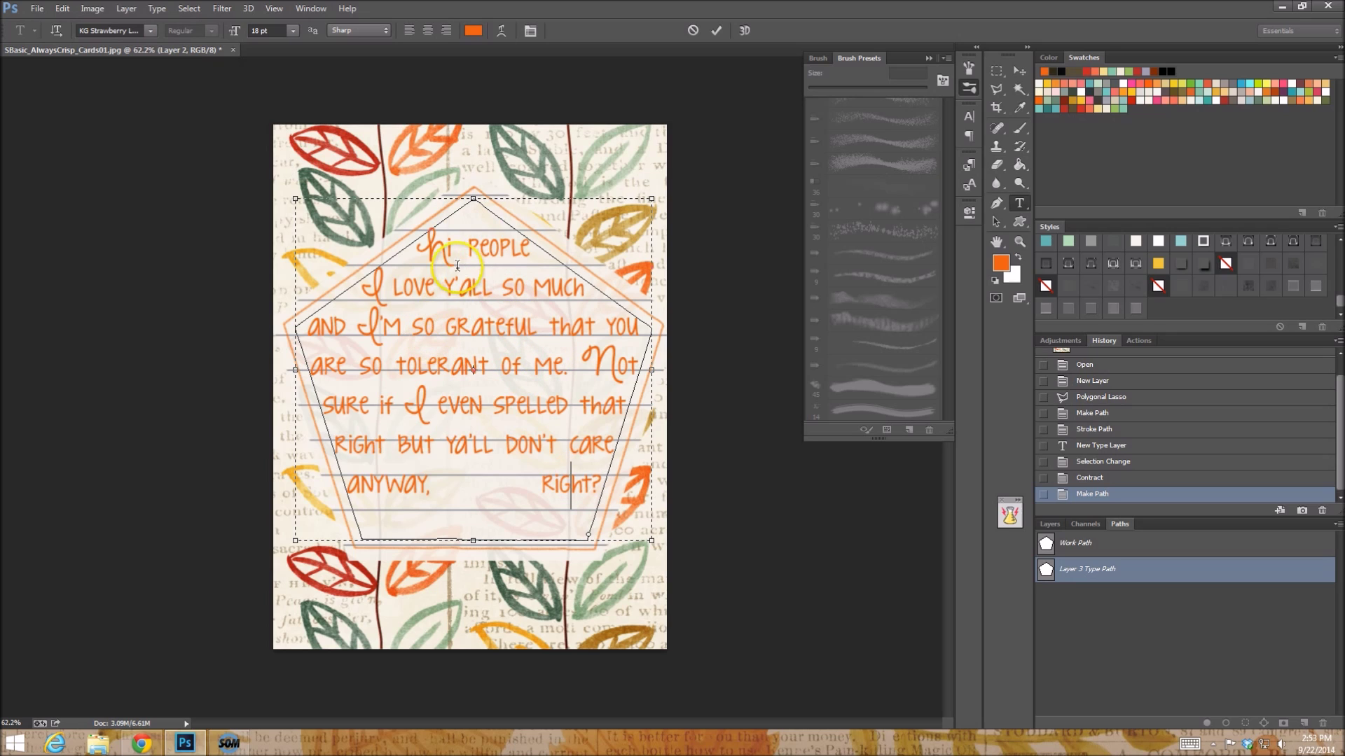
Step: Select the whole paragraph inside the pentagon
{"action": "left_click_drag", "start_coordinate": [430, 238], "coordinate": [550, 276]}
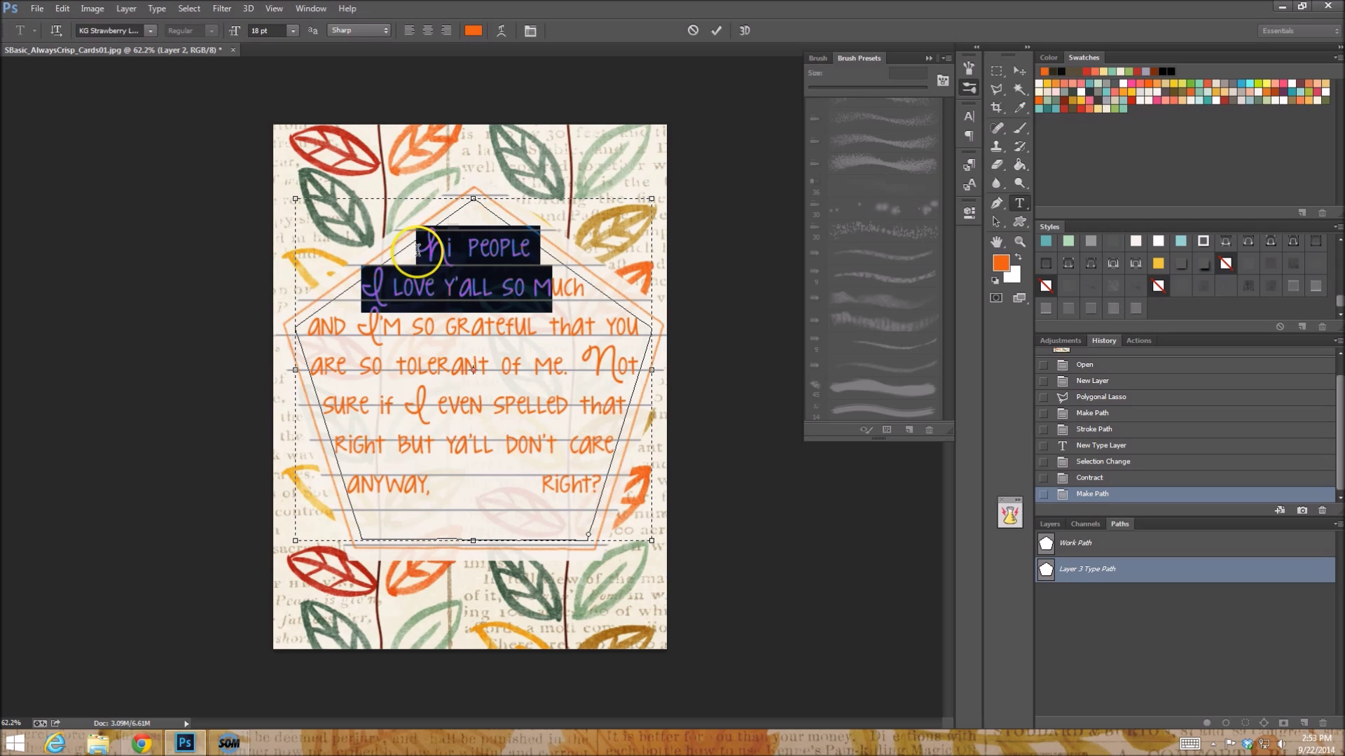
{"action": "left_click", "coordinate": [536, 404]}
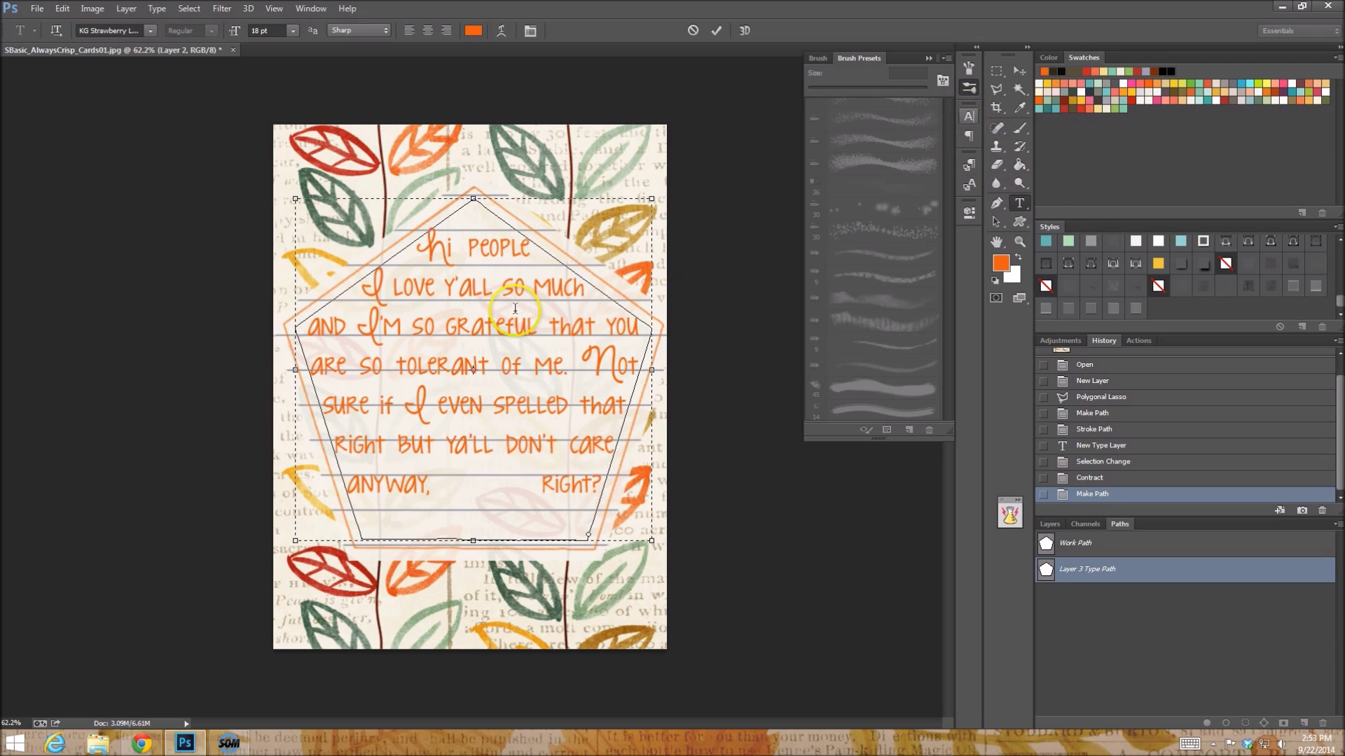
{"action": "triple_click", "coordinate": [418, 241]}
{"action": "left_click", "coordinate": [418, 242]}
{"action": "left_click_drag", "start_coordinate": [418, 242], "coordinate": [603, 493]}
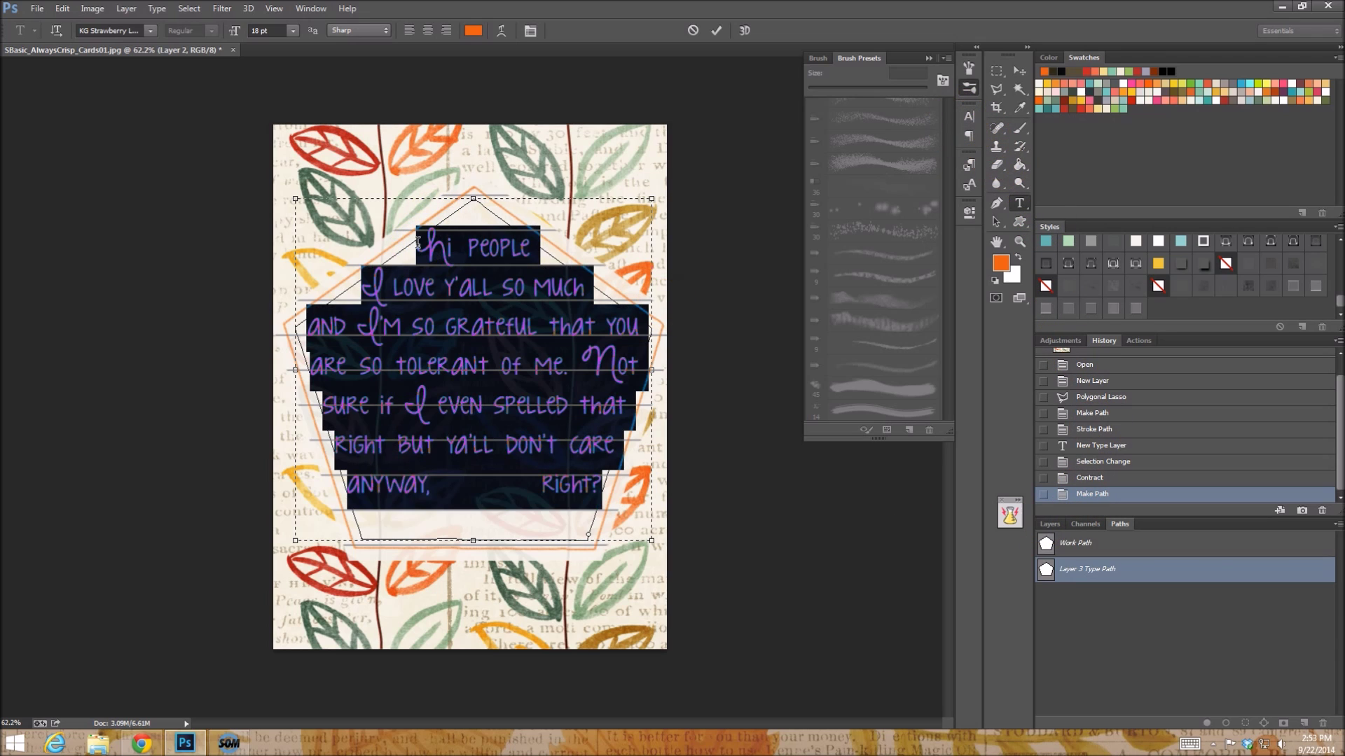
Step: Set the paragraph's Leading to 20 pt in the Character panel and commit
{"action": "left_click", "coordinate": [969, 117]}
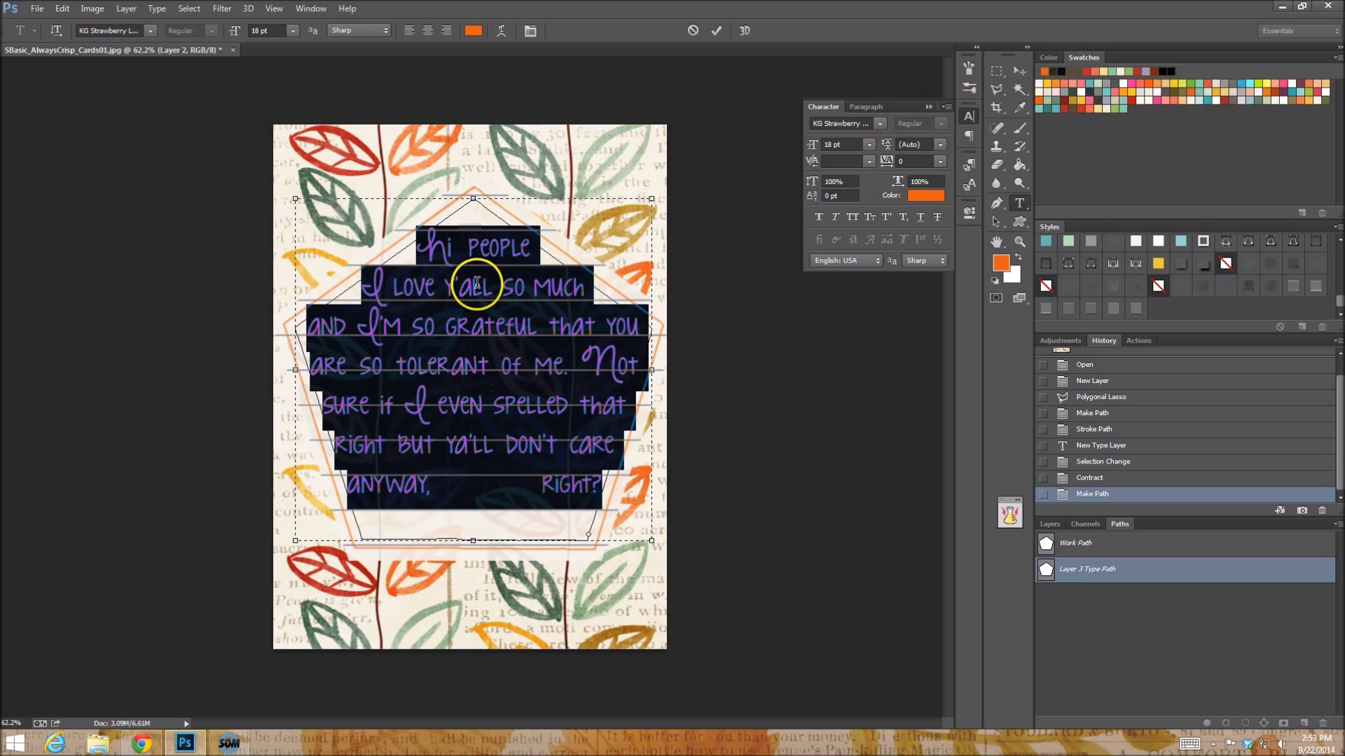
{"action": "left_click", "coordinate": [913, 144]}
{"action": "type", "text": "16"}
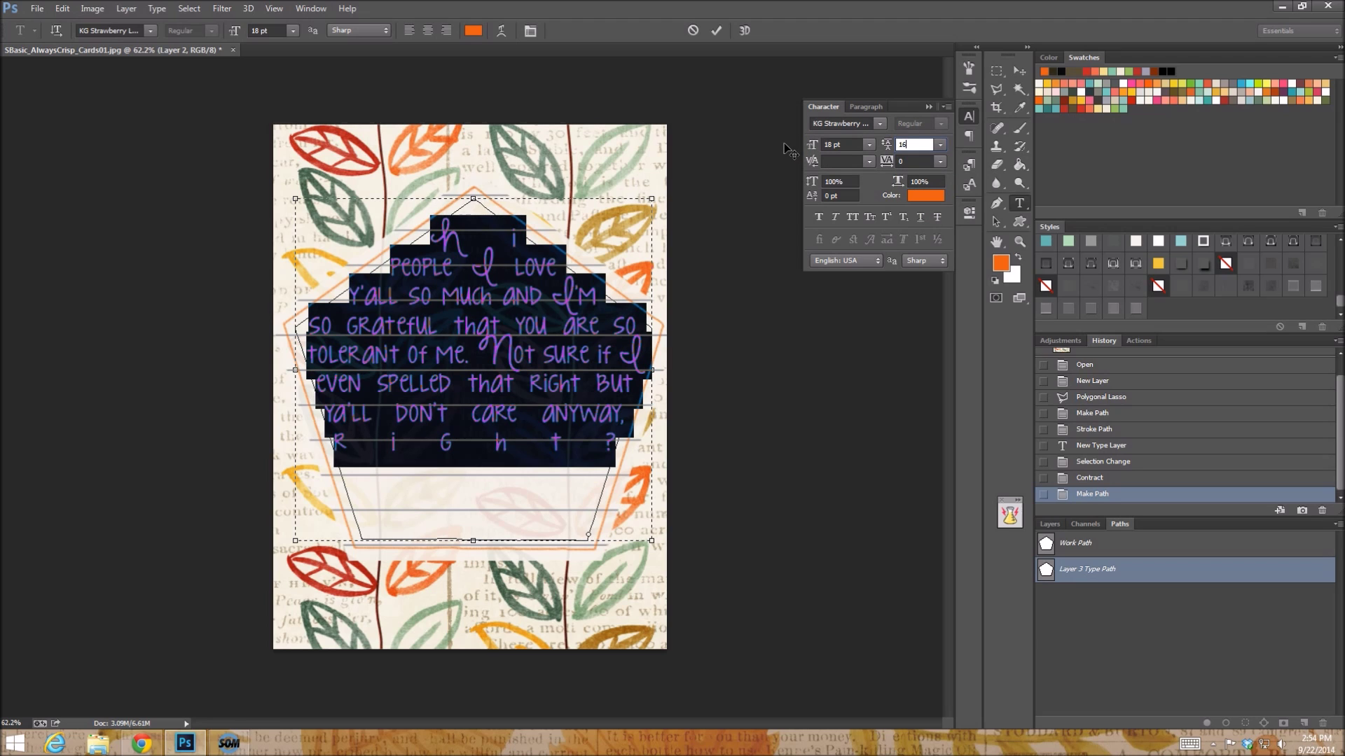
{"action": "key", "text": "Up"}
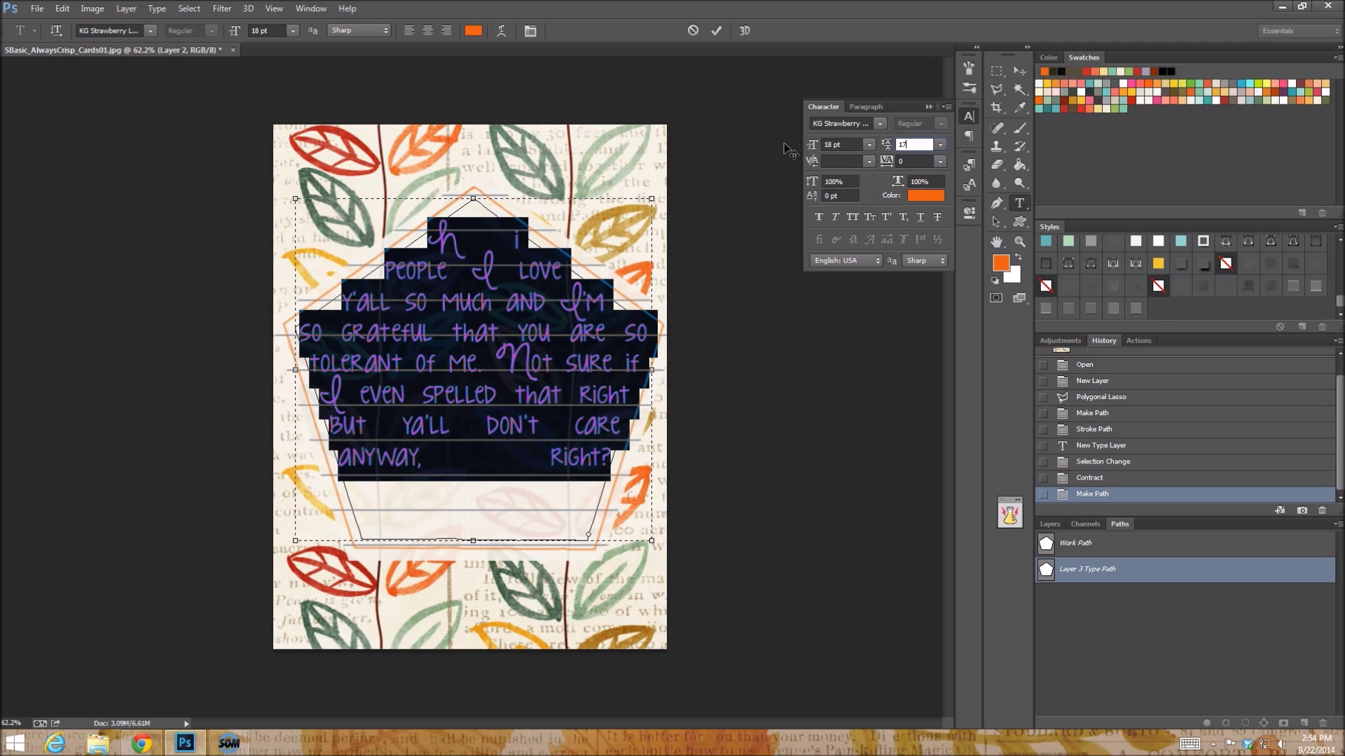
{"action": "type", "text": ".5"}
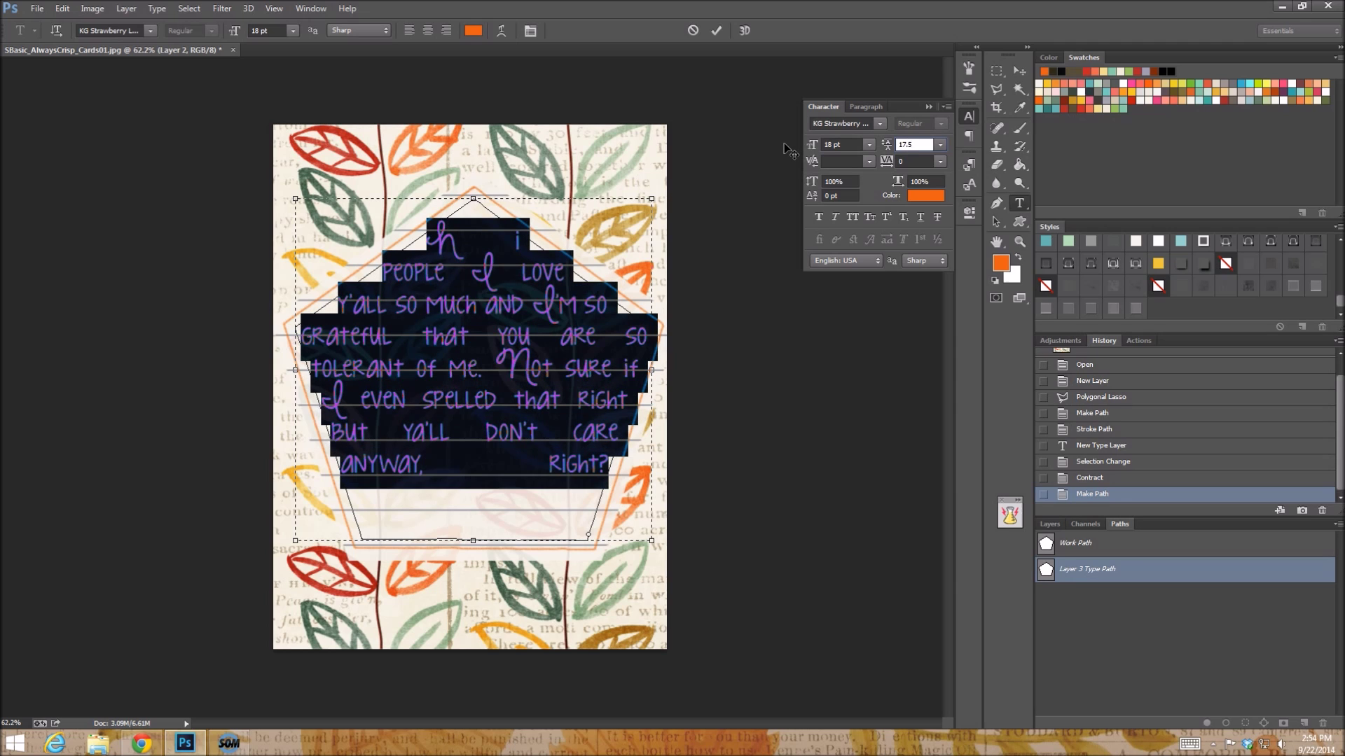
{"action": "key", "text": "BackSpace"}
{"action": "key", "text": "BackSpace"}
{"action": "key", "text": "BackSpace"}
{"action": "key", "text": "BackSpace"}
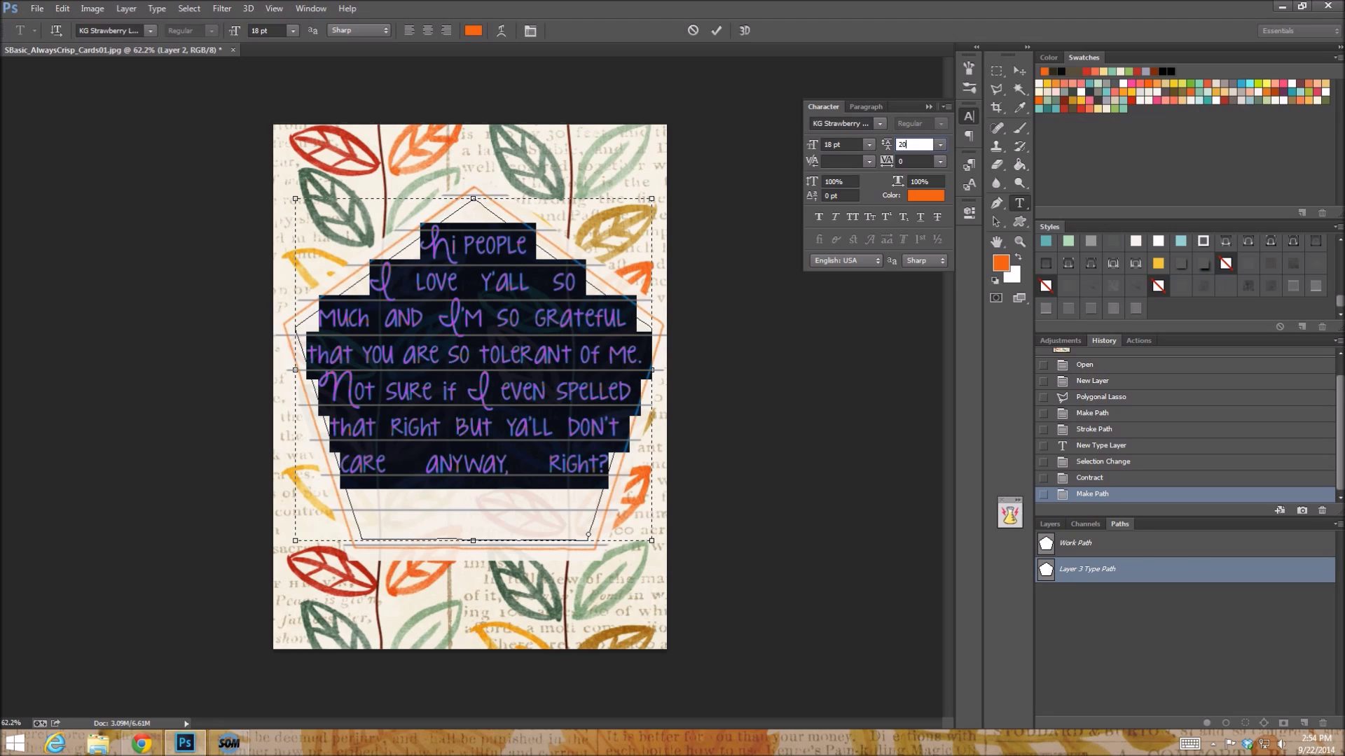
{"action": "type", "text": "5"}
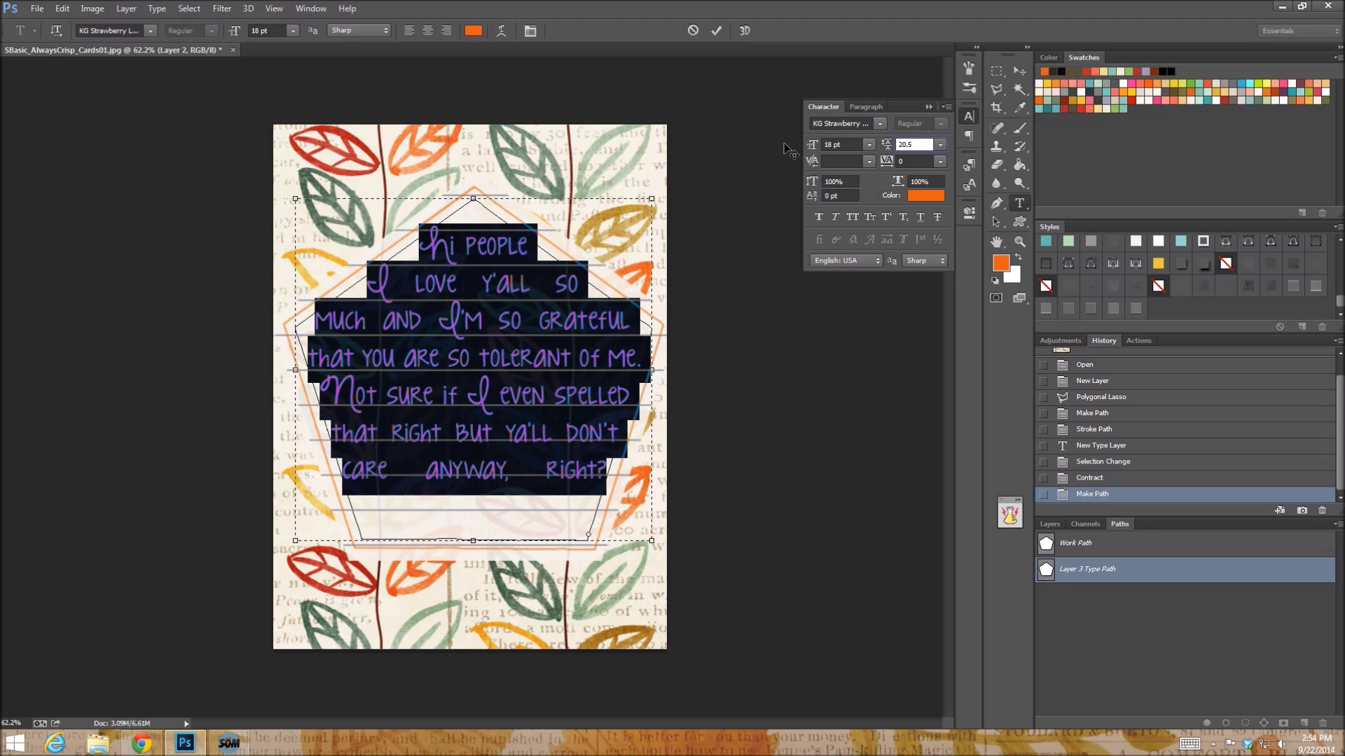
{"action": "key", "text": "BackSpace"}
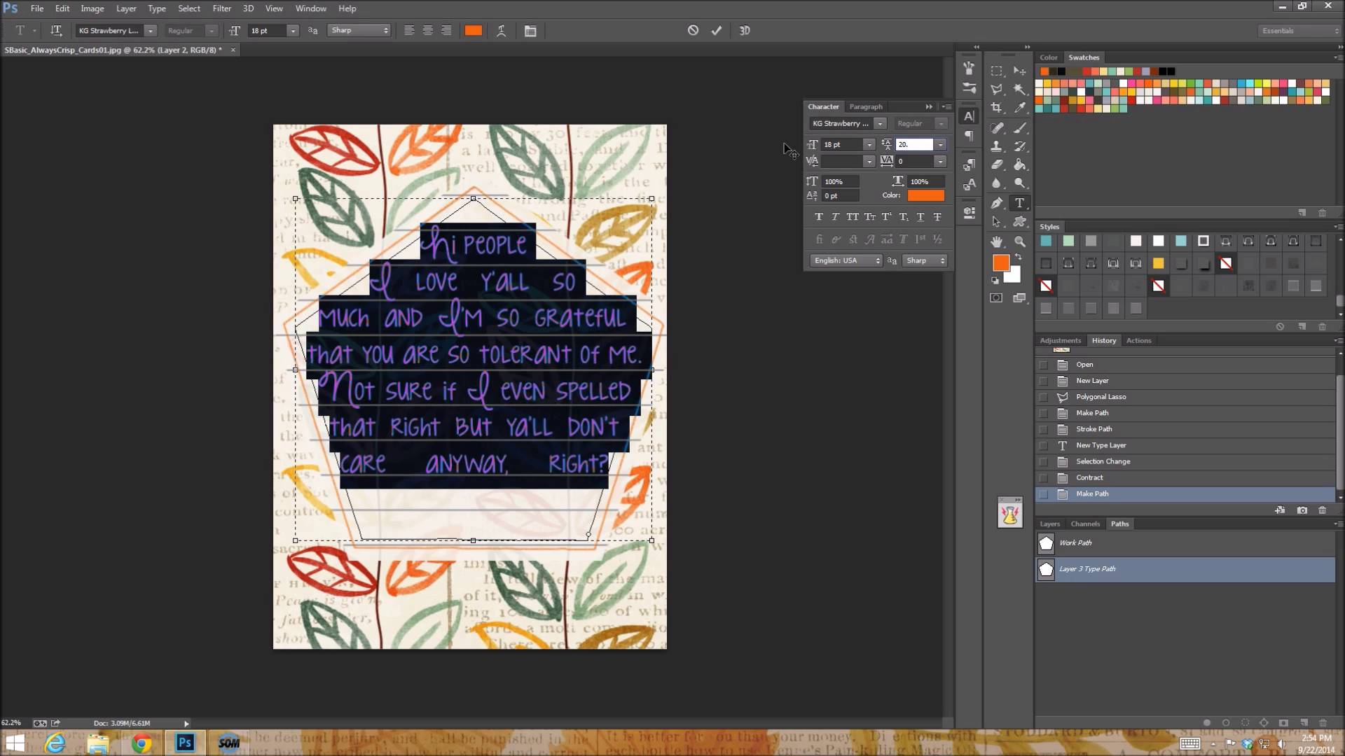
{"action": "left_click", "coordinate": [499, 396]}
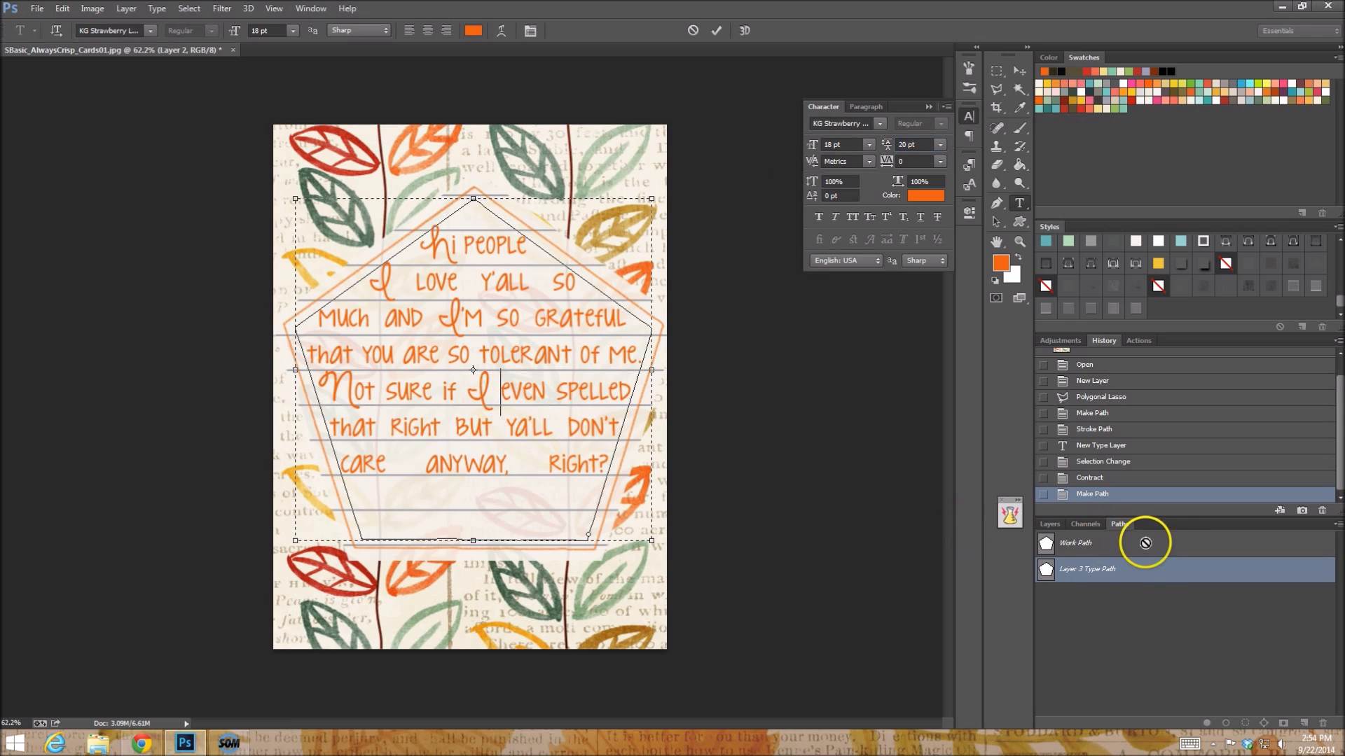
Step: Commit the paragraph text edits and select the pentagon work path
{"action": "left_click", "coordinate": [1117, 627]}
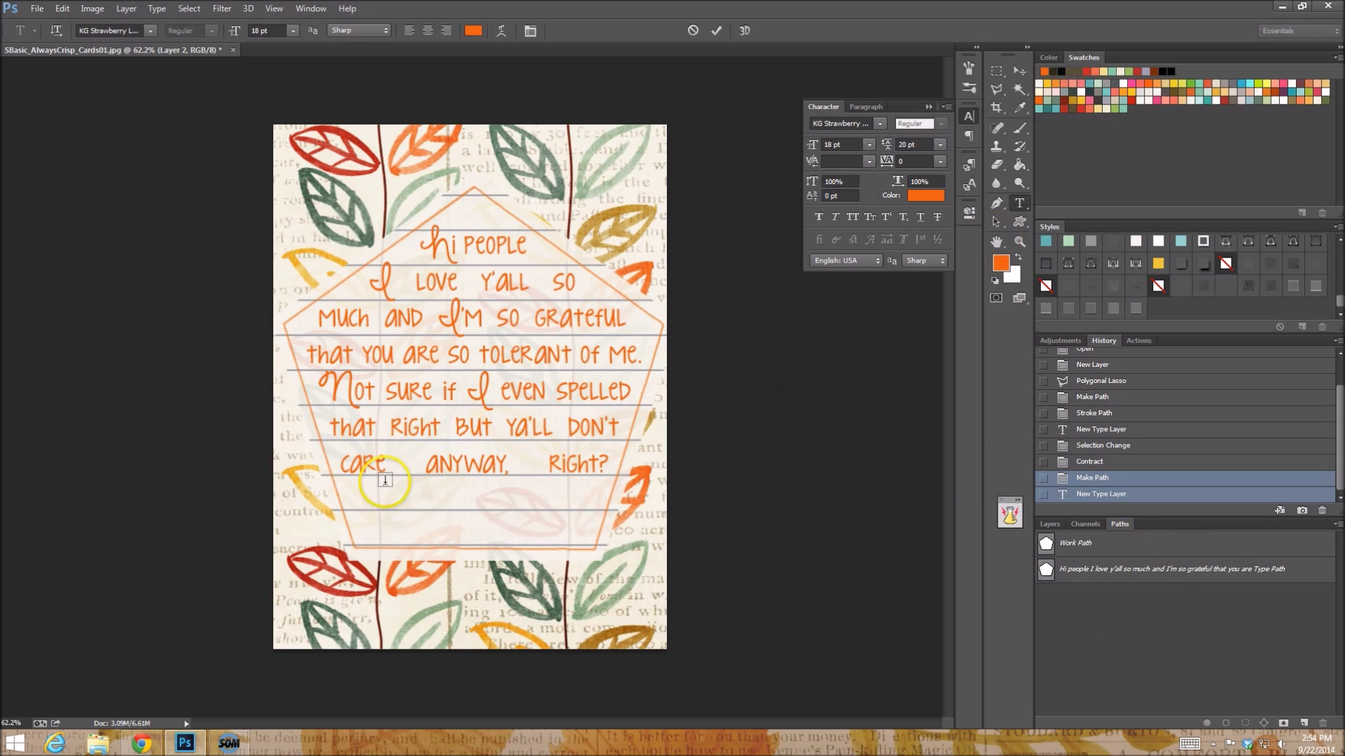
{"action": "key", "text": "ctrl+Return"}
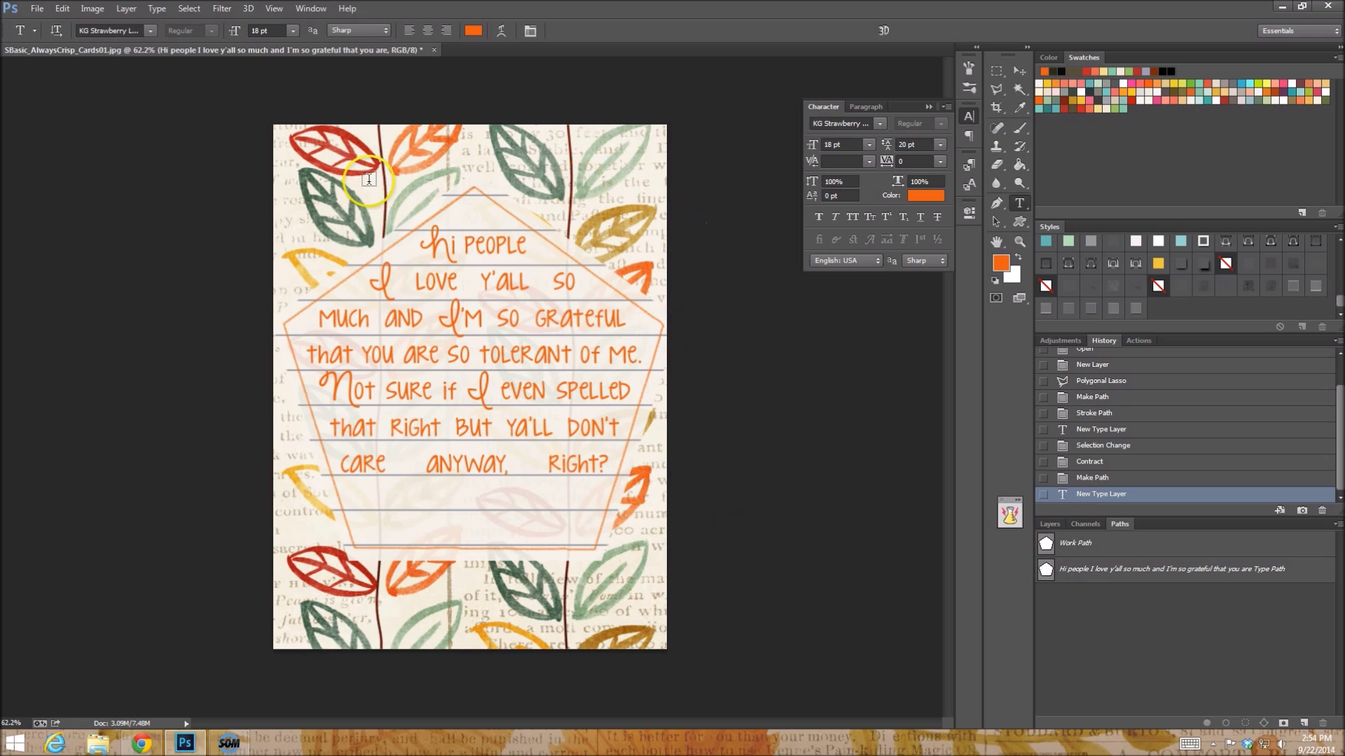
{"action": "left_click", "coordinate": [474, 355]}
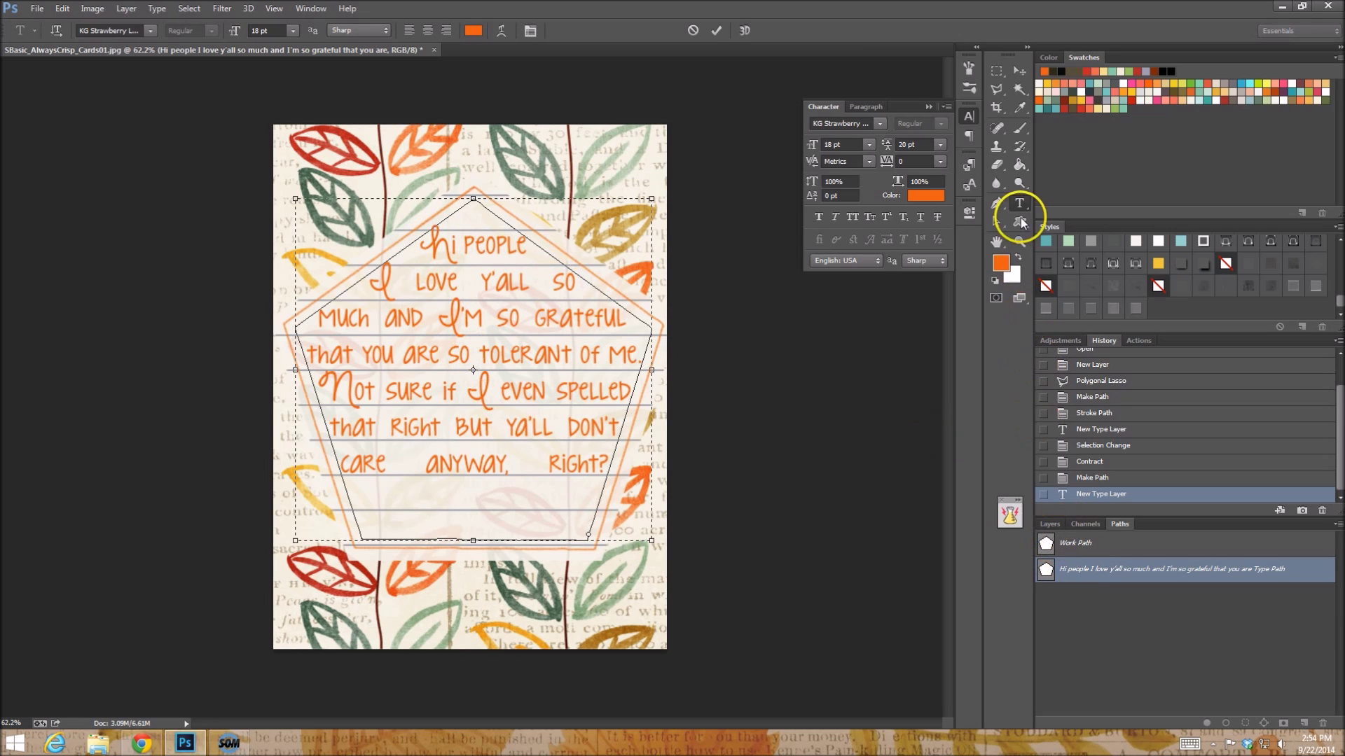
{"action": "left_click", "coordinate": [1068, 545]}
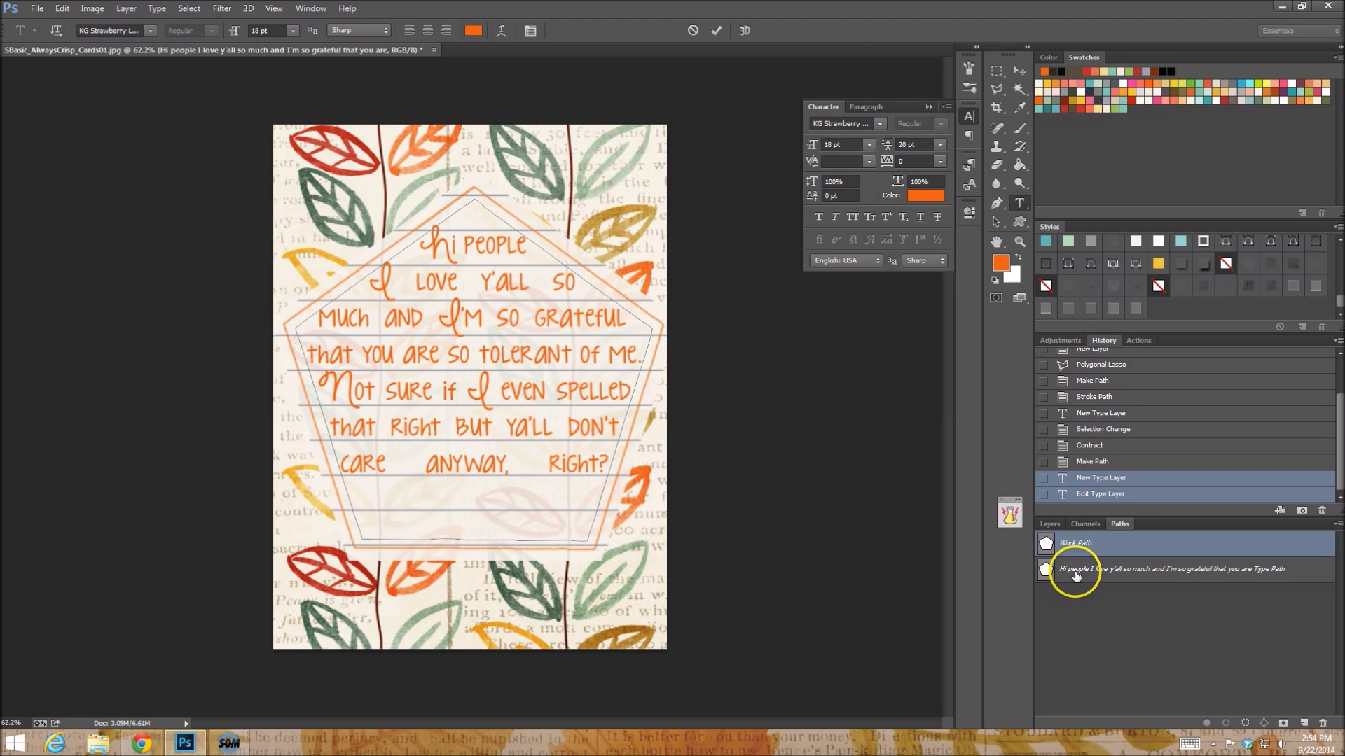
Step: Type 'yaartexte because' along the pentagon outline, paste in more text, and commit it
{"action": "left_click", "coordinate": [454, 211]}
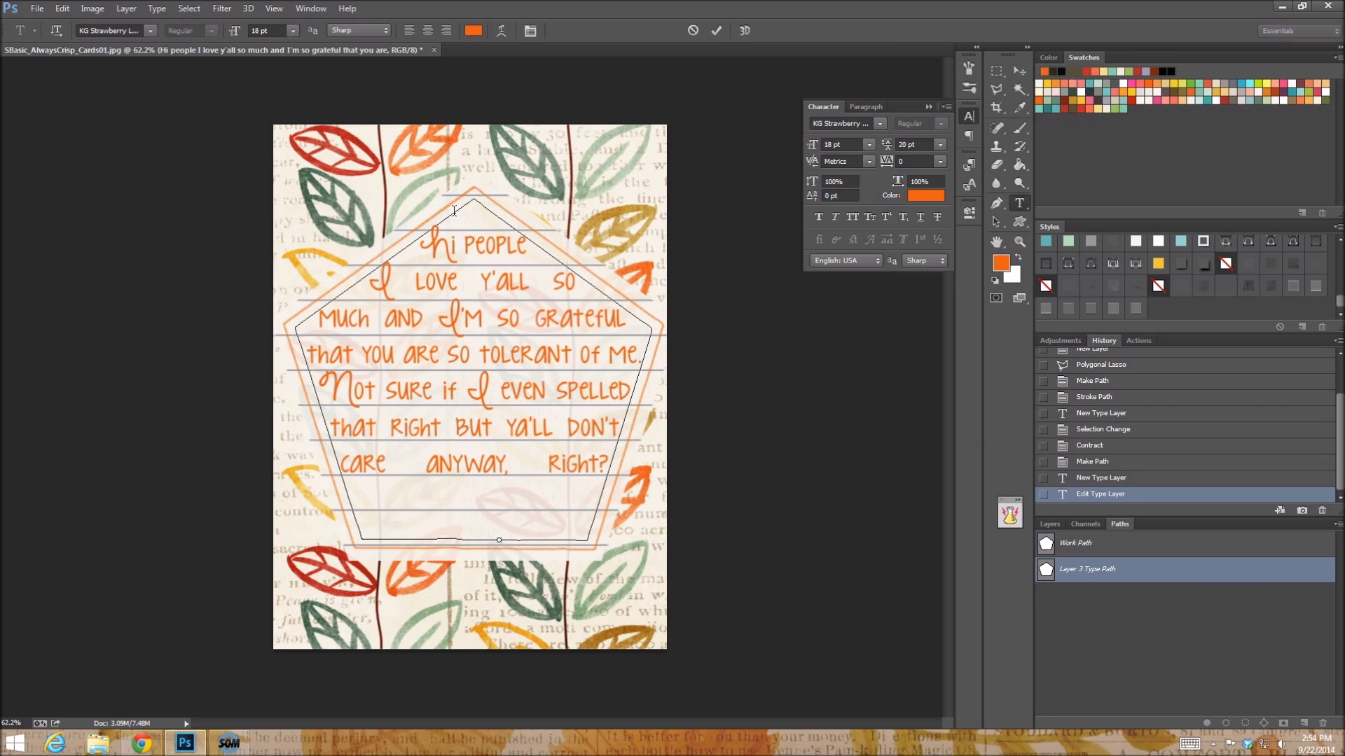
{"action": "left_click", "coordinate": [508, 224]}
{"action": "type", "text": "yaar"}
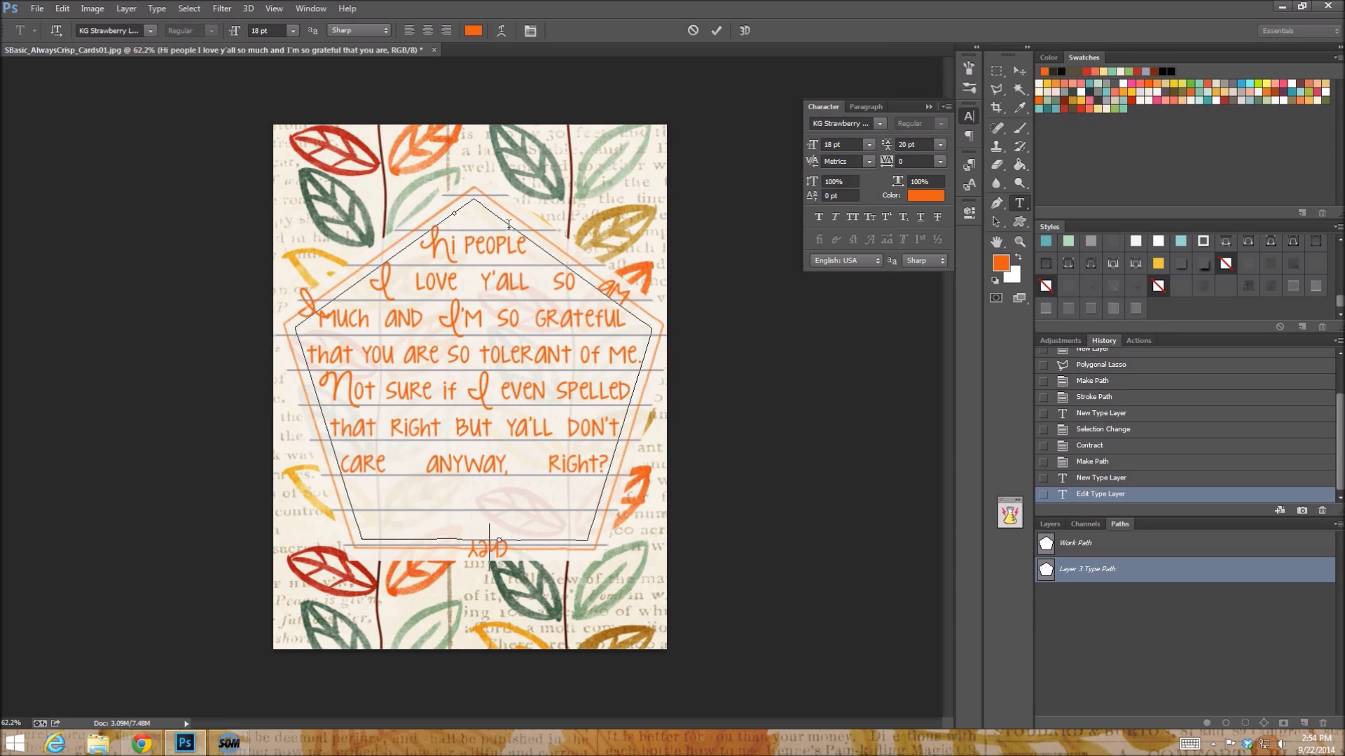
{"action": "type", "text": "text"}
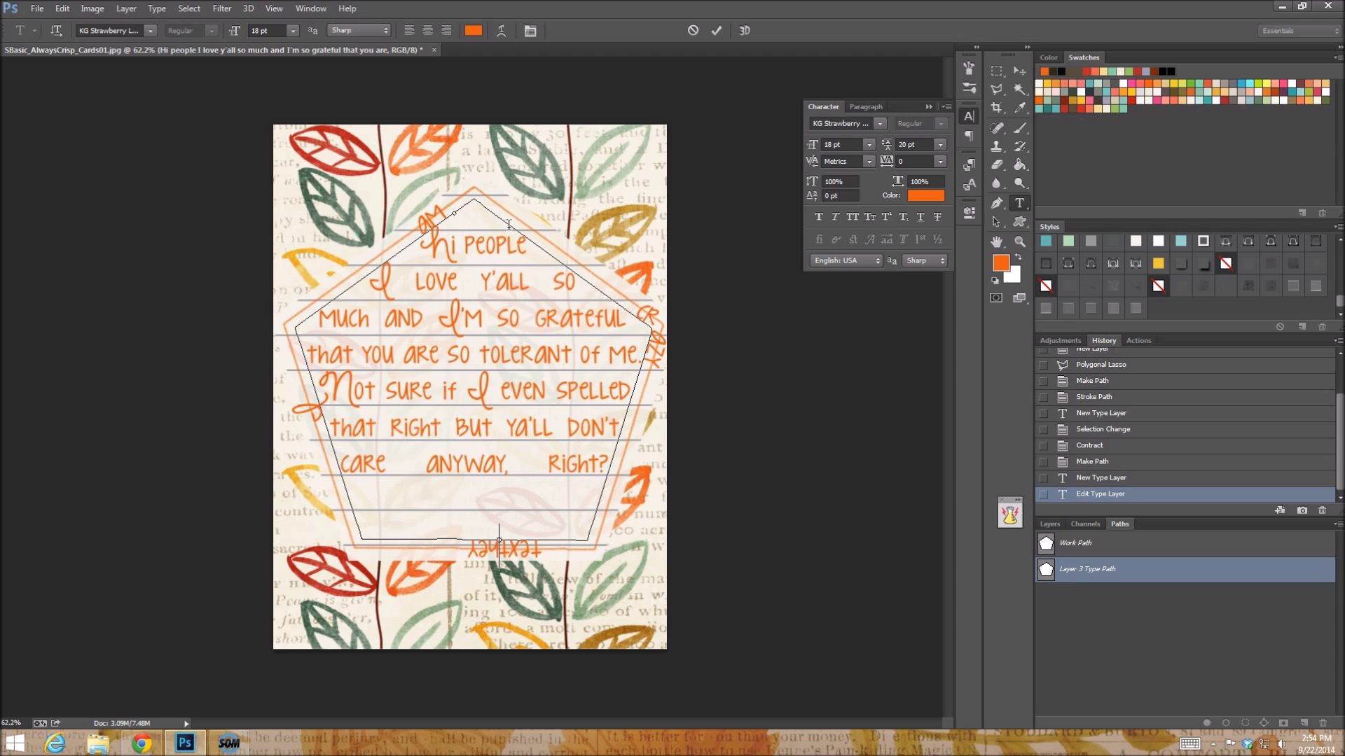
{"action": "type", "text": "e path"}
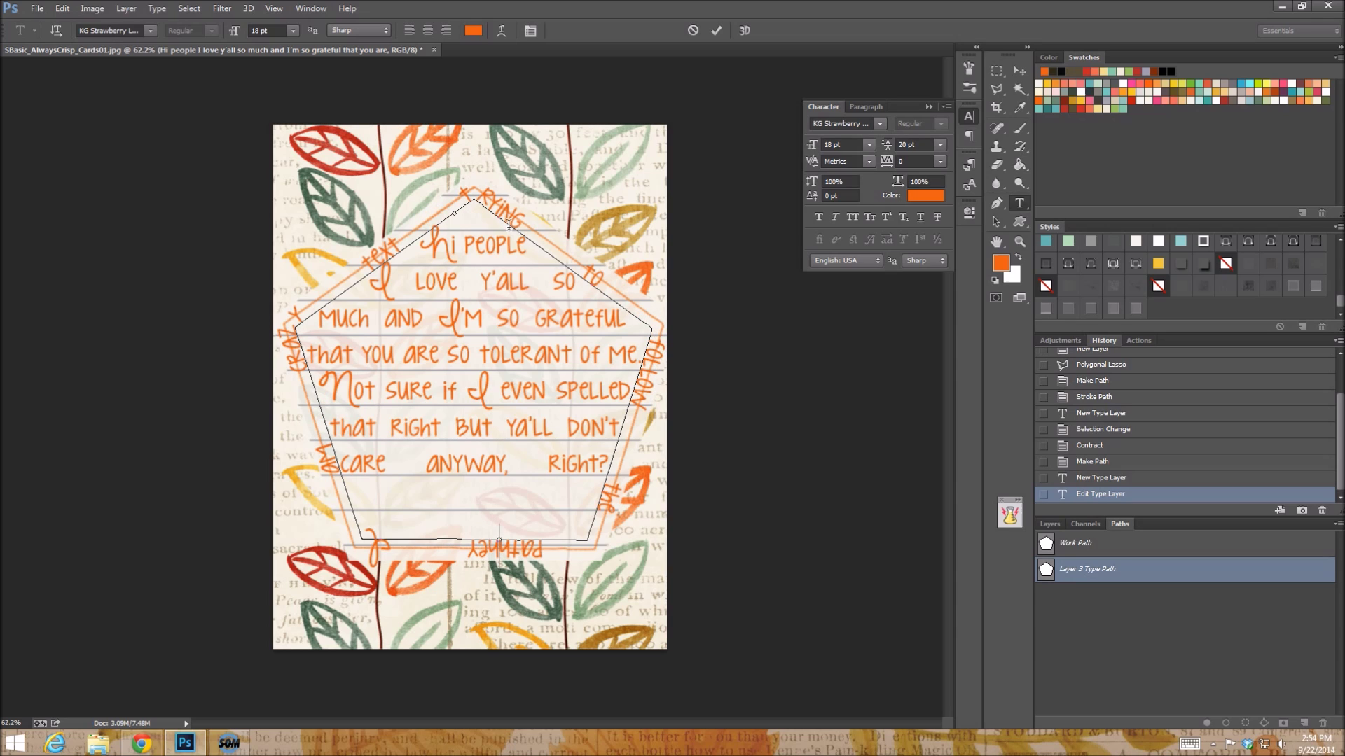
{"action": "type", "text": " because"}
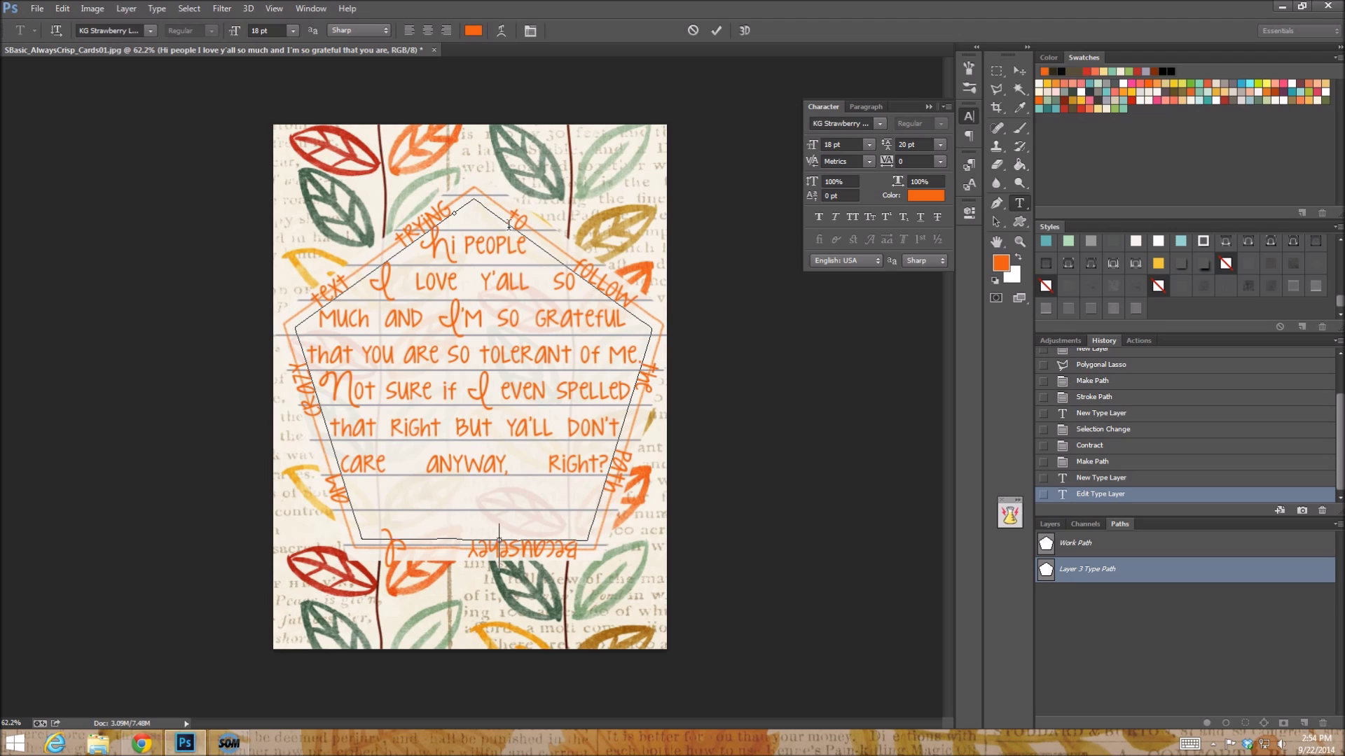
{"action": "type", "text": "I am a follower and not a leader"}
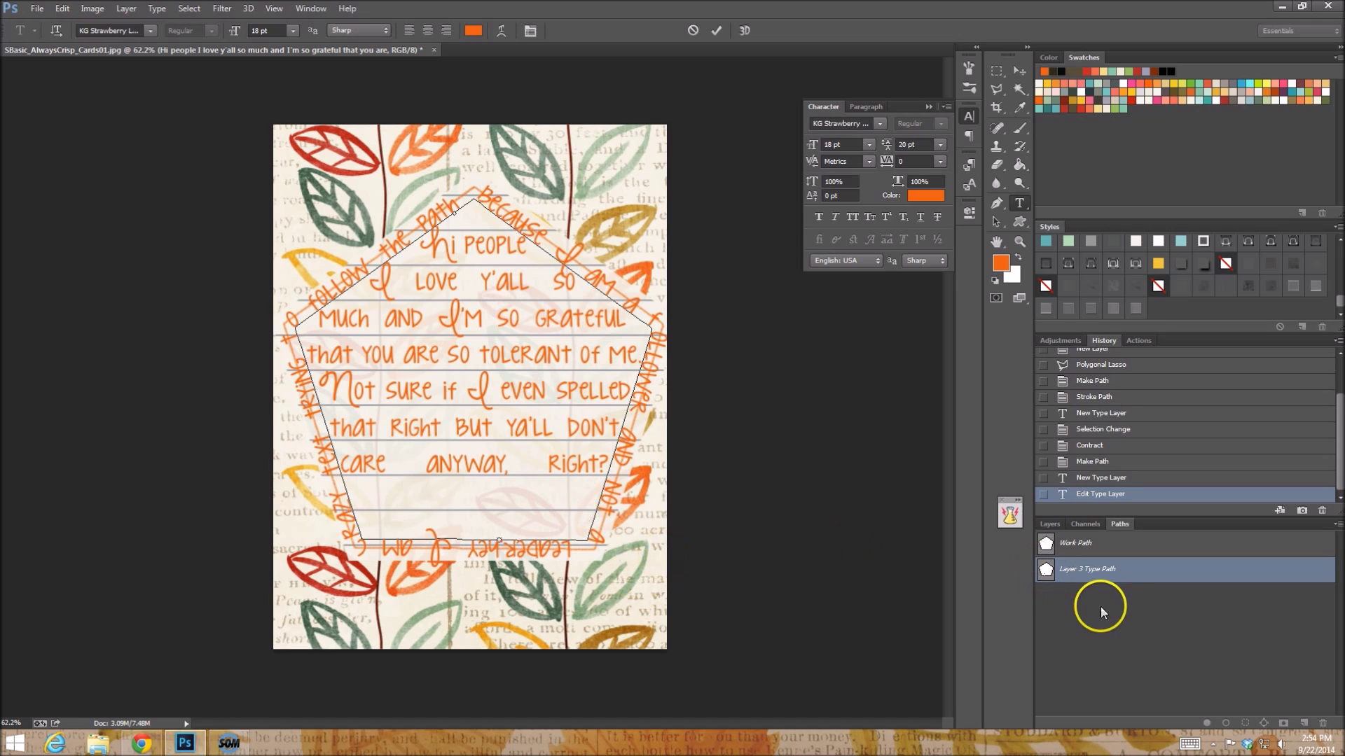
{"action": "left_click", "coordinate": [1129, 622]}
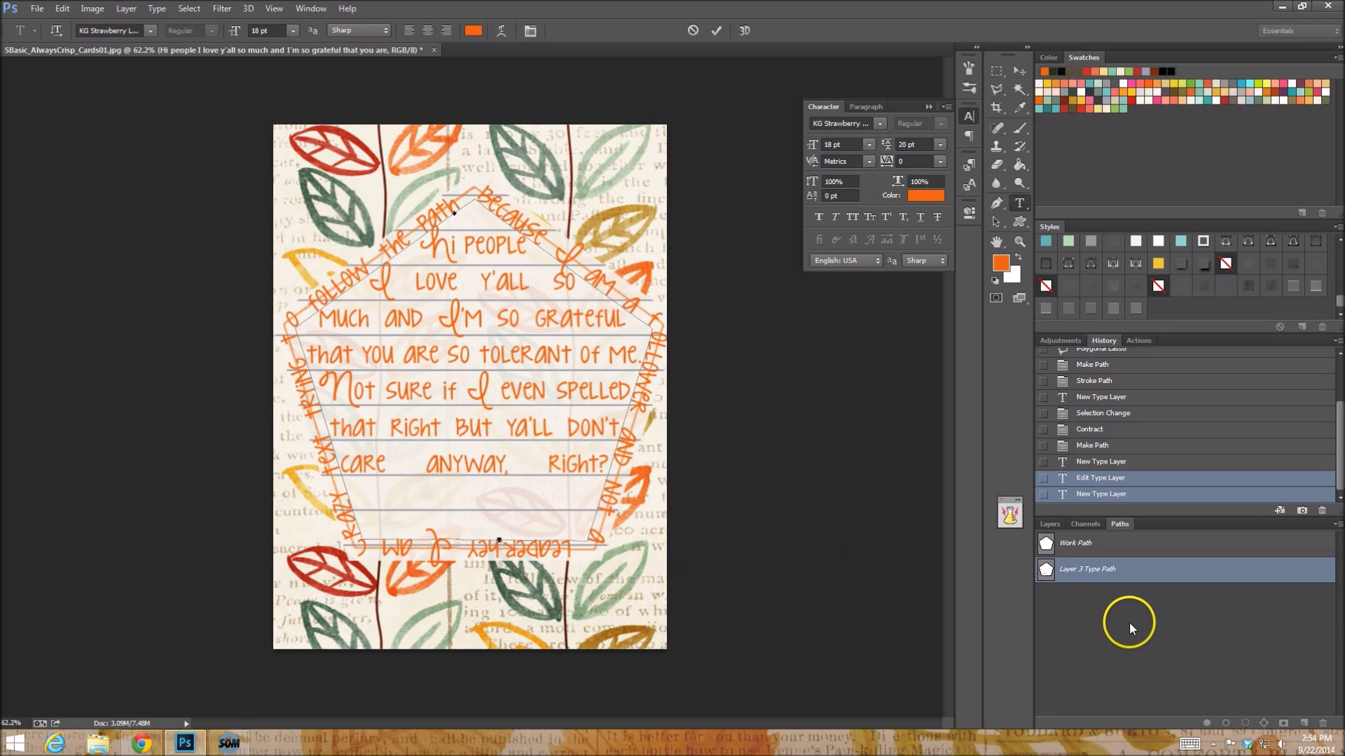
{"action": "left_click", "coordinate": [1050, 525]}
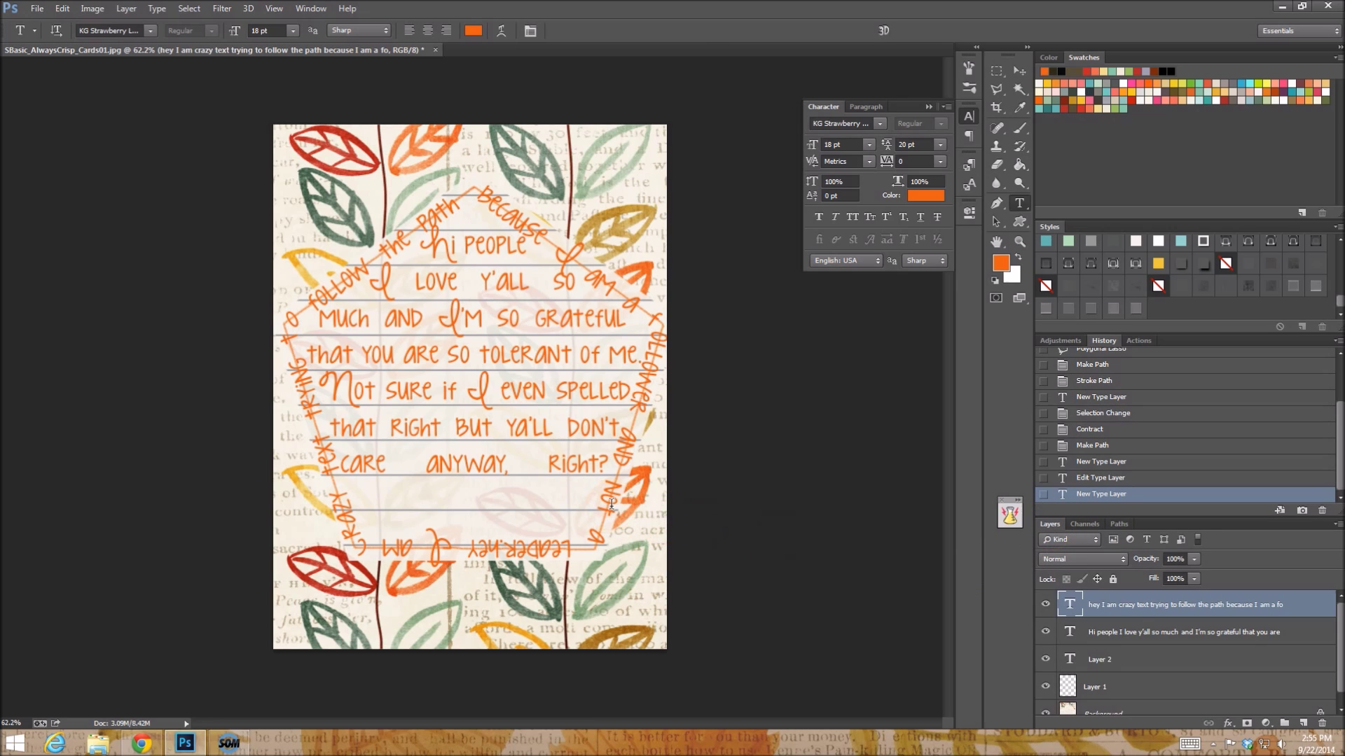
Step: Close the pentagon card without saving changes and select the shape tools
{"action": "left_click", "coordinate": [435, 49]}
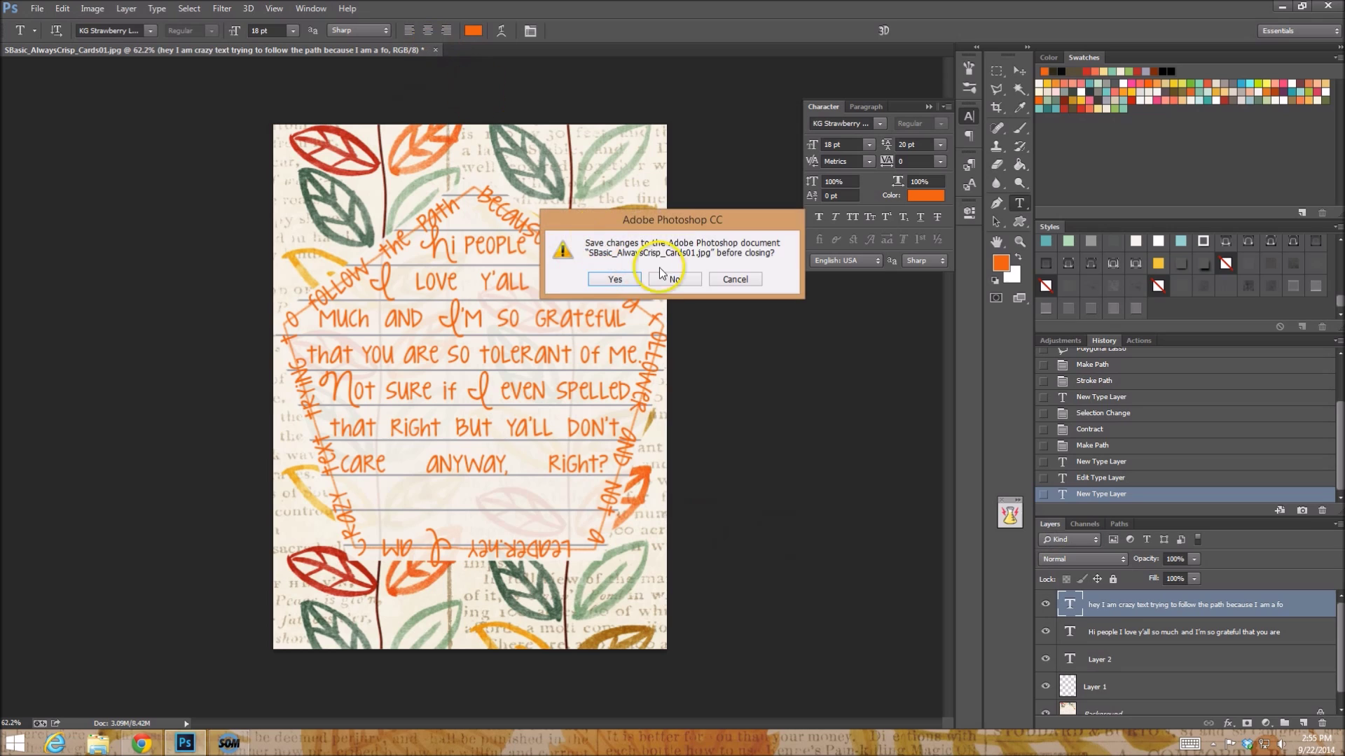
{"action": "left_click", "coordinate": [675, 280]}
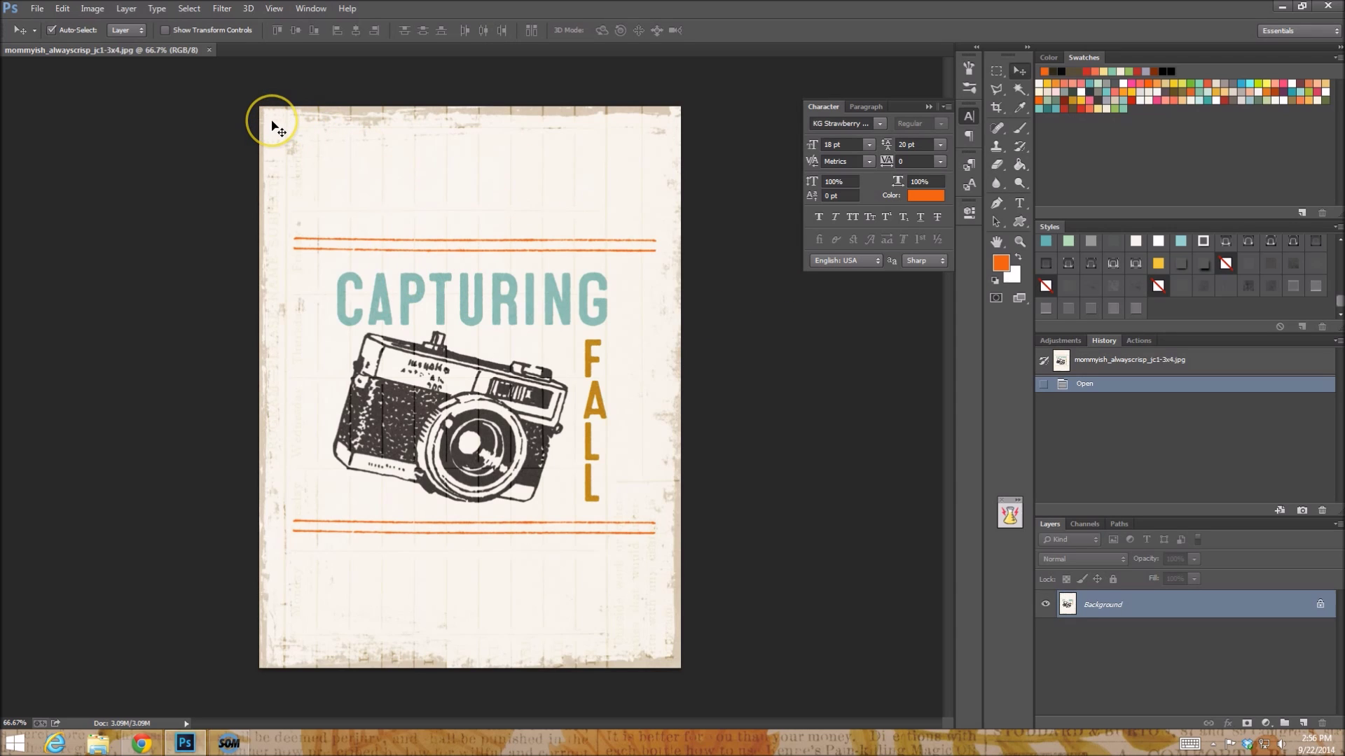
{"action": "left_click", "coordinate": [1020, 221]}
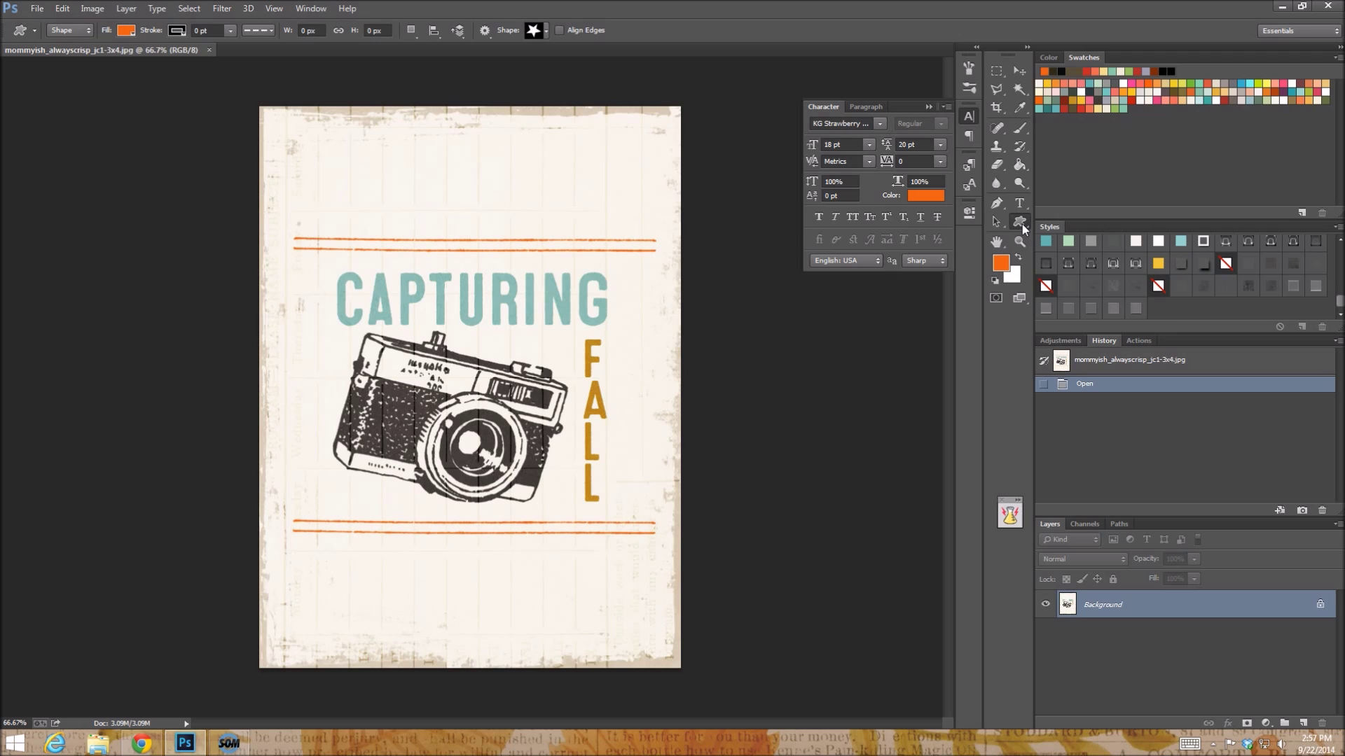
Step: Draw a 75 px rounded rectangle over the whole card and set its fill to 0%
{"action": "right_click", "coordinate": [1022, 224]}
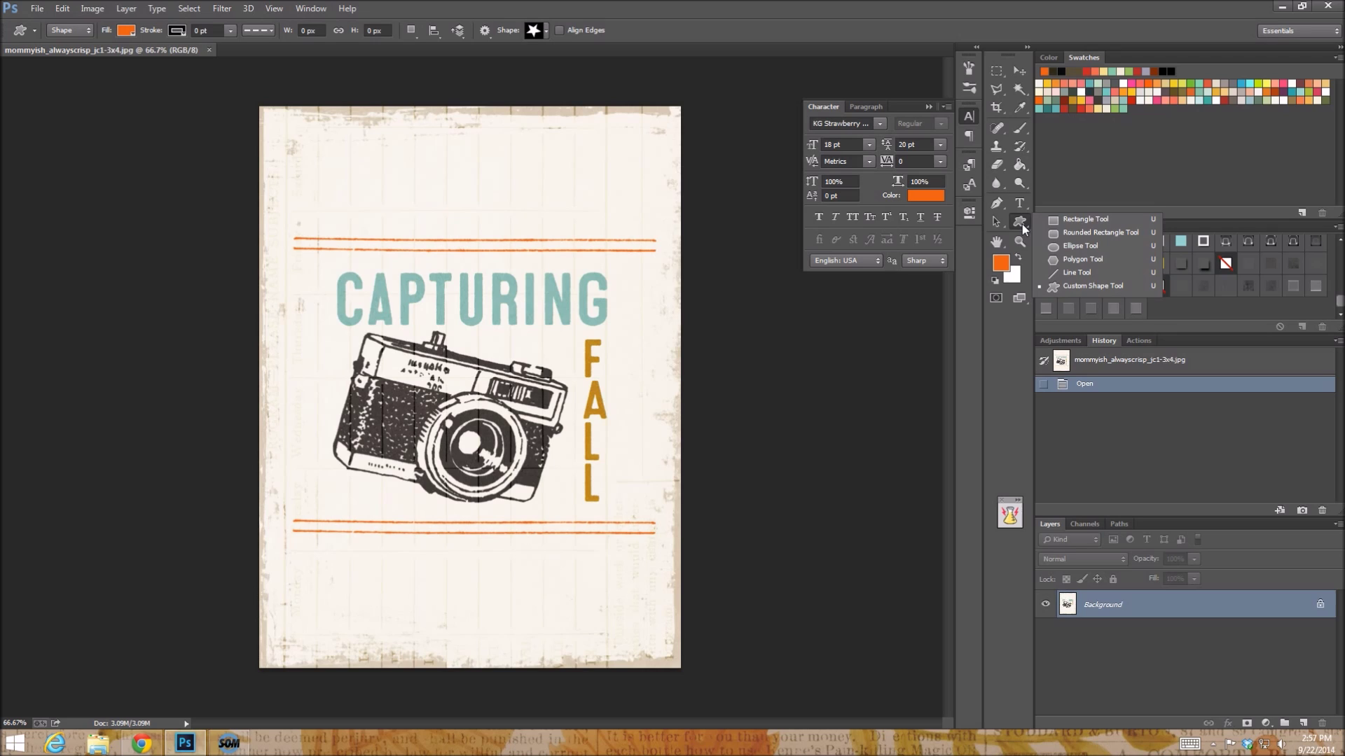
{"action": "left_click", "coordinate": [1075, 235]}
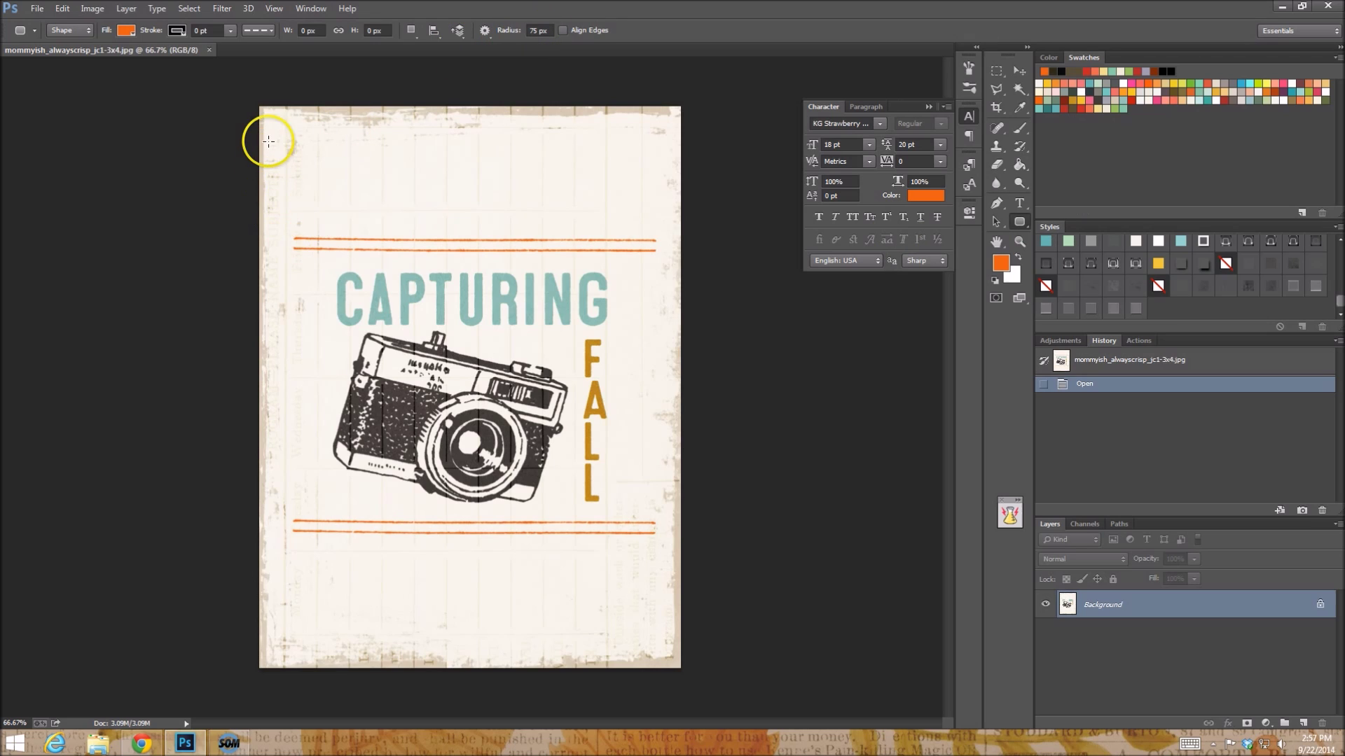
{"action": "left_click_drag", "start_coordinate": [265, 116], "coordinate": [673, 659]}
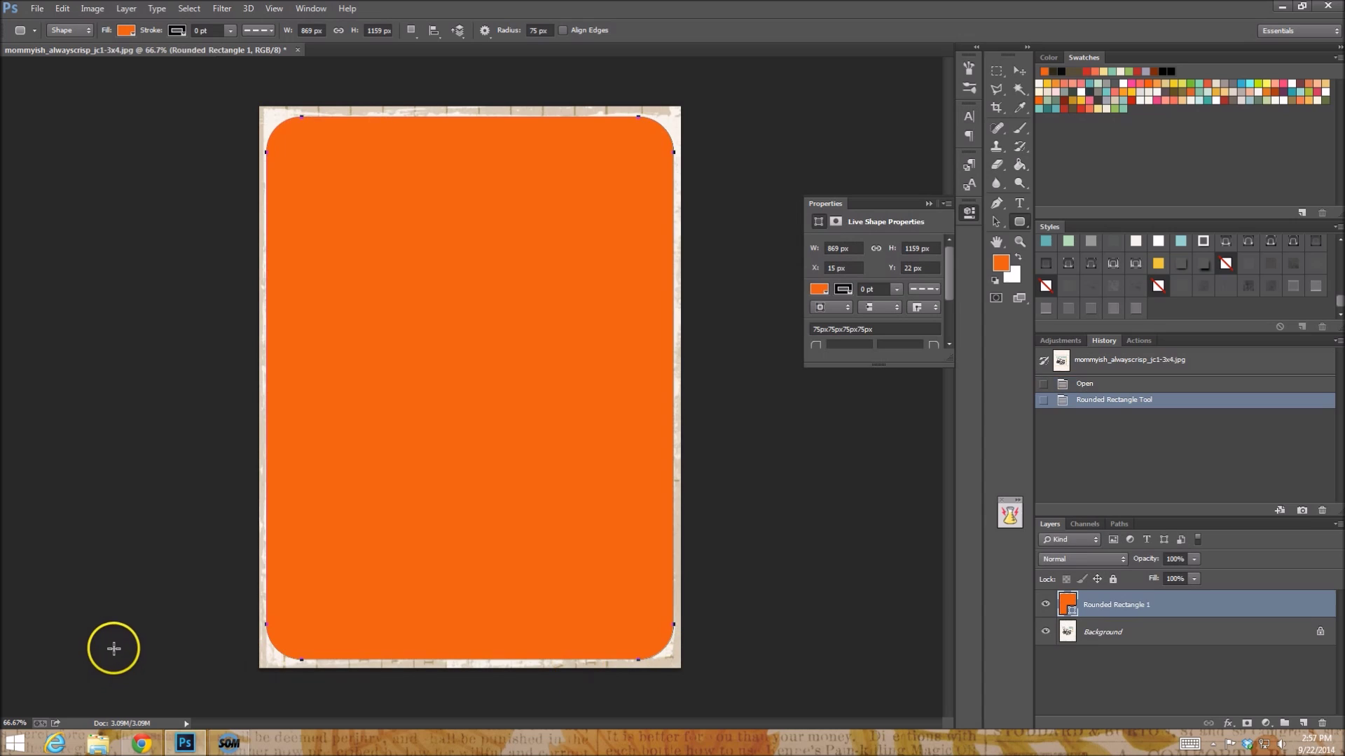
{"action": "left_click", "coordinate": [1194, 579]}
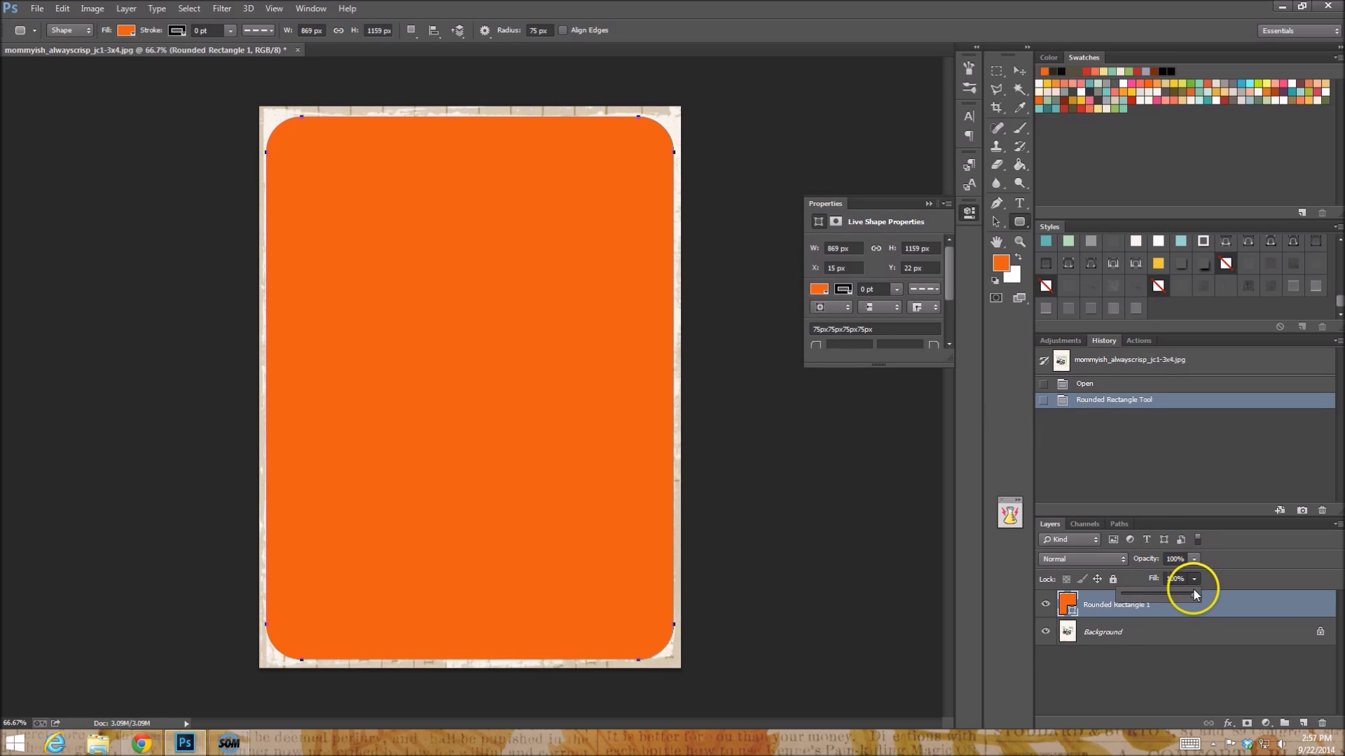
{"action": "left_click_drag", "start_coordinate": [1194, 596], "coordinate": [1055, 592]}
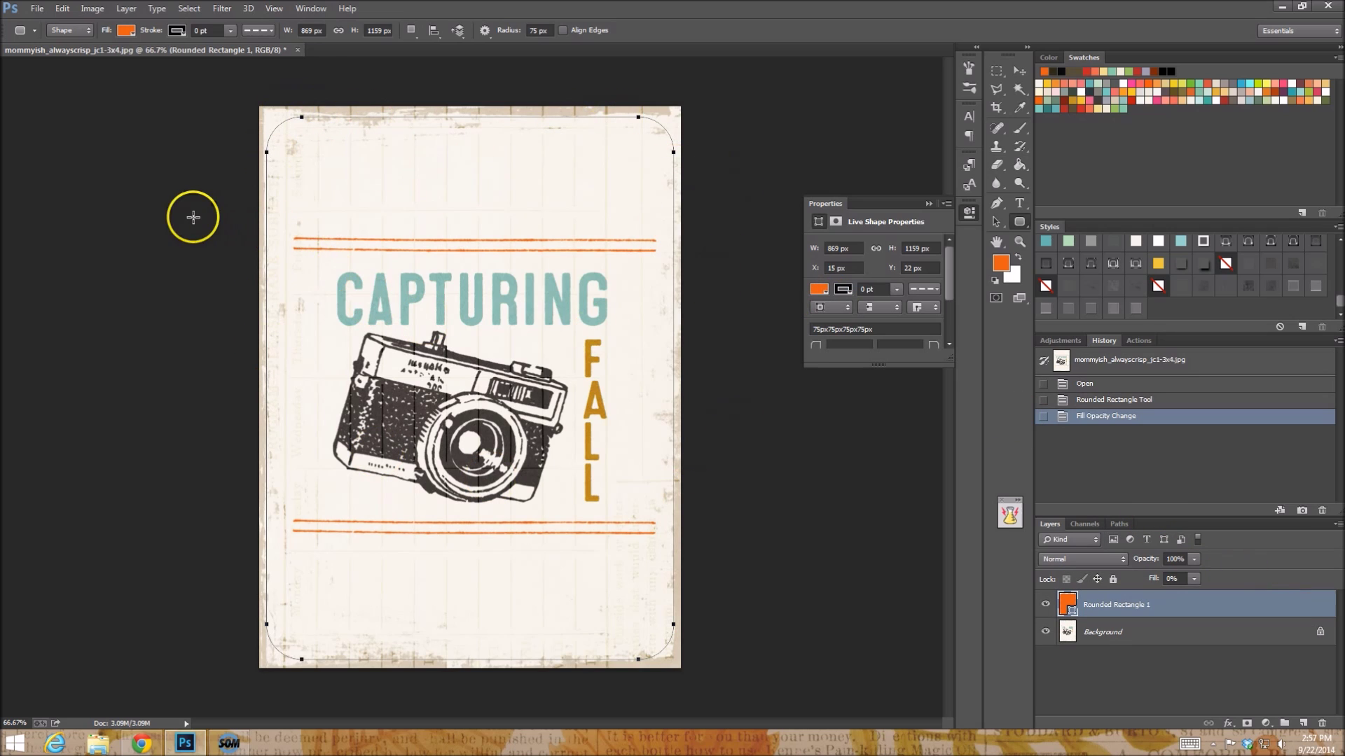
Step: Save the rounded rectangle's path under the name 'stitching path'
{"action": "left_click", "coordinate": [1118, 524]}
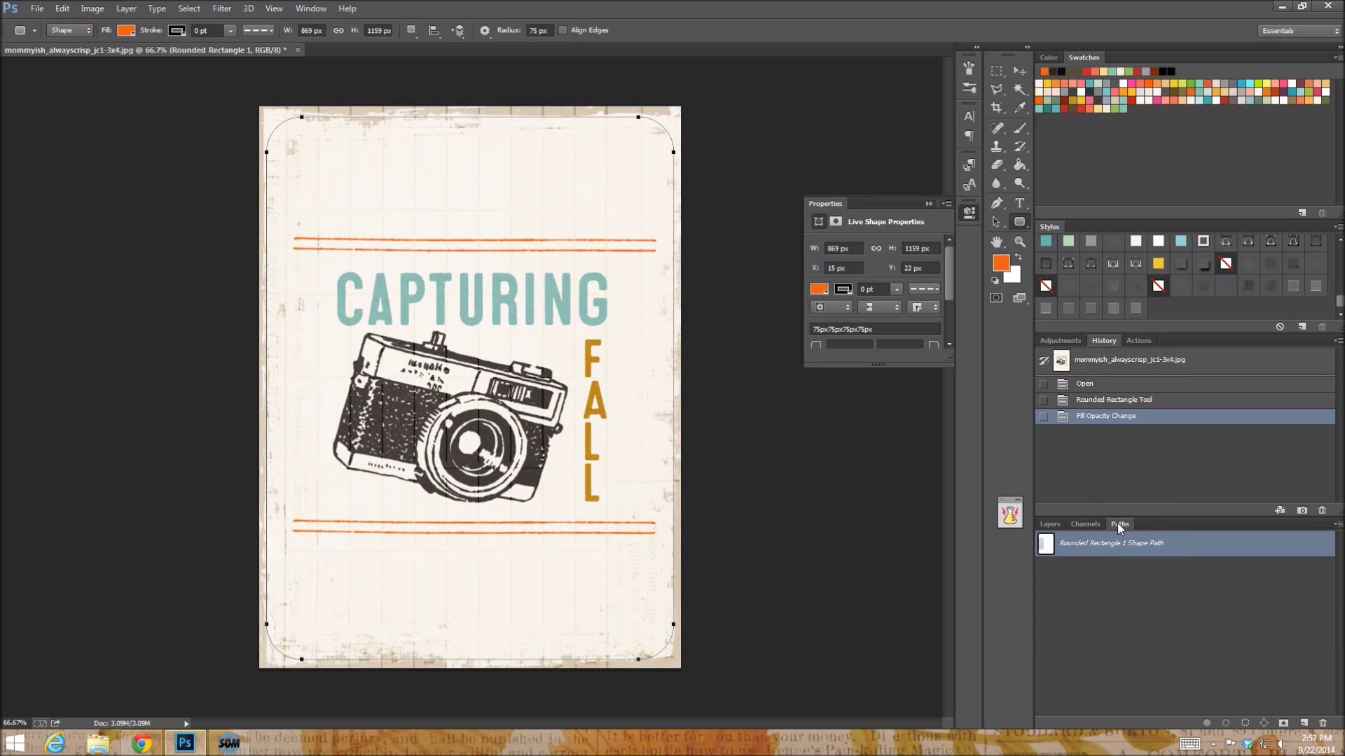
{"action": "double_click", "coordinate": [1203, 548]}
{"action": "type", "text": "s"}
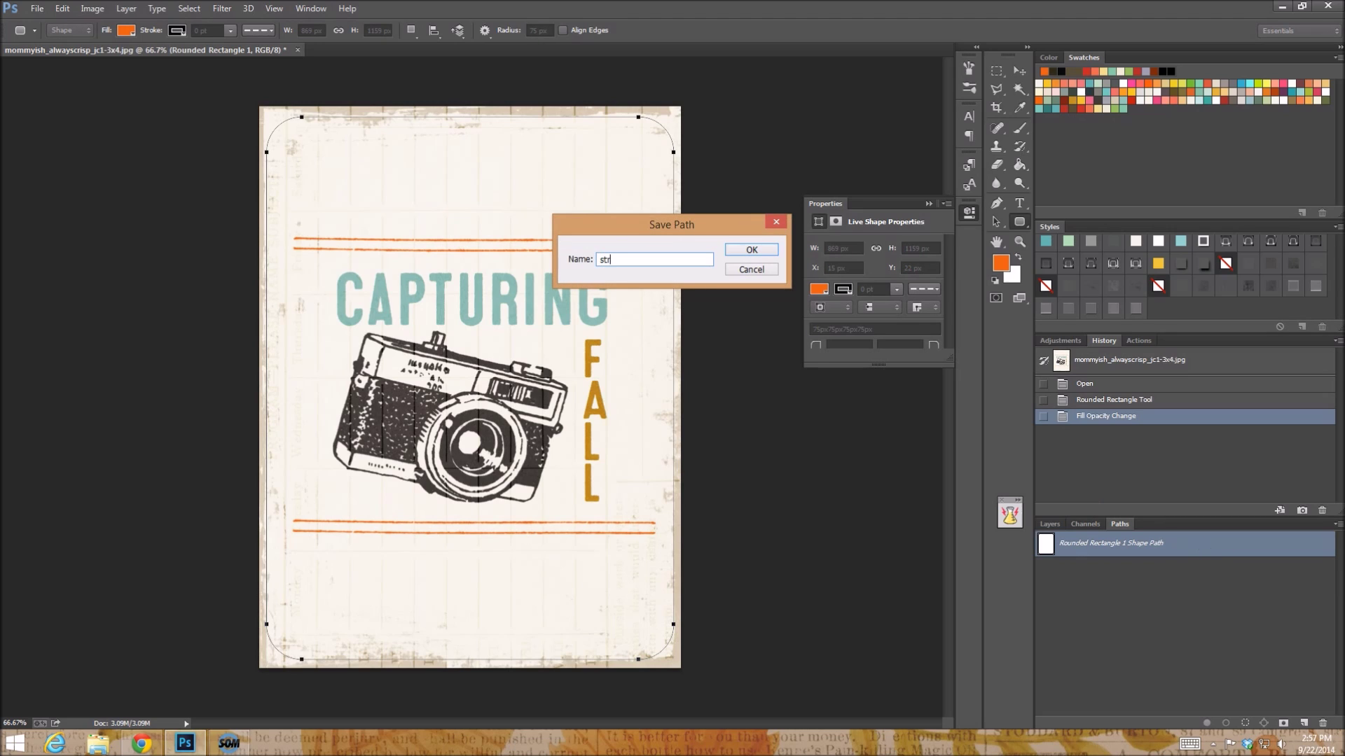
{"action": "type", "text": "titching path"}
{"action": "key", "text": "Return"}
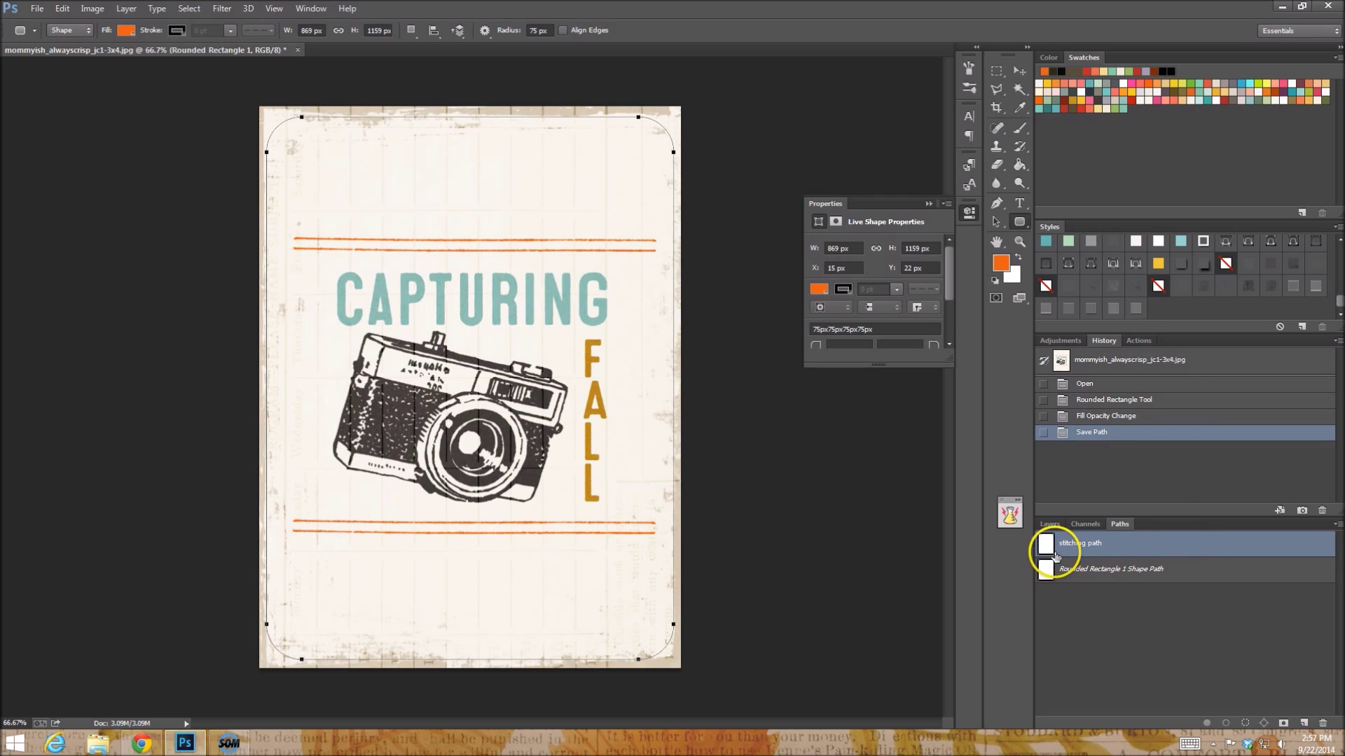
Step: Remove the Rounded Rectangle 1 shape layer, keeping the stitching path saved
{"action": "left_click", "coordinate": [1049, 524]}
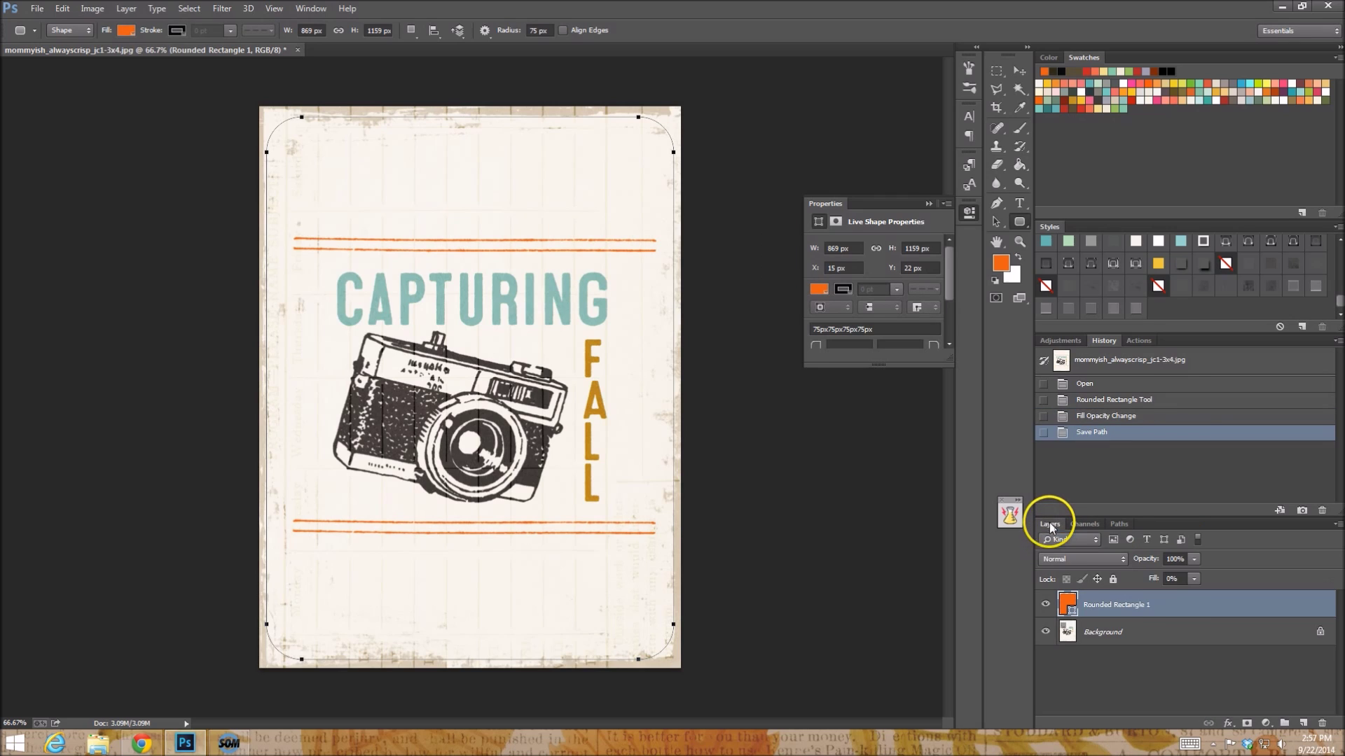
{"action": "left_click", "coordinate": [1199, 610]}
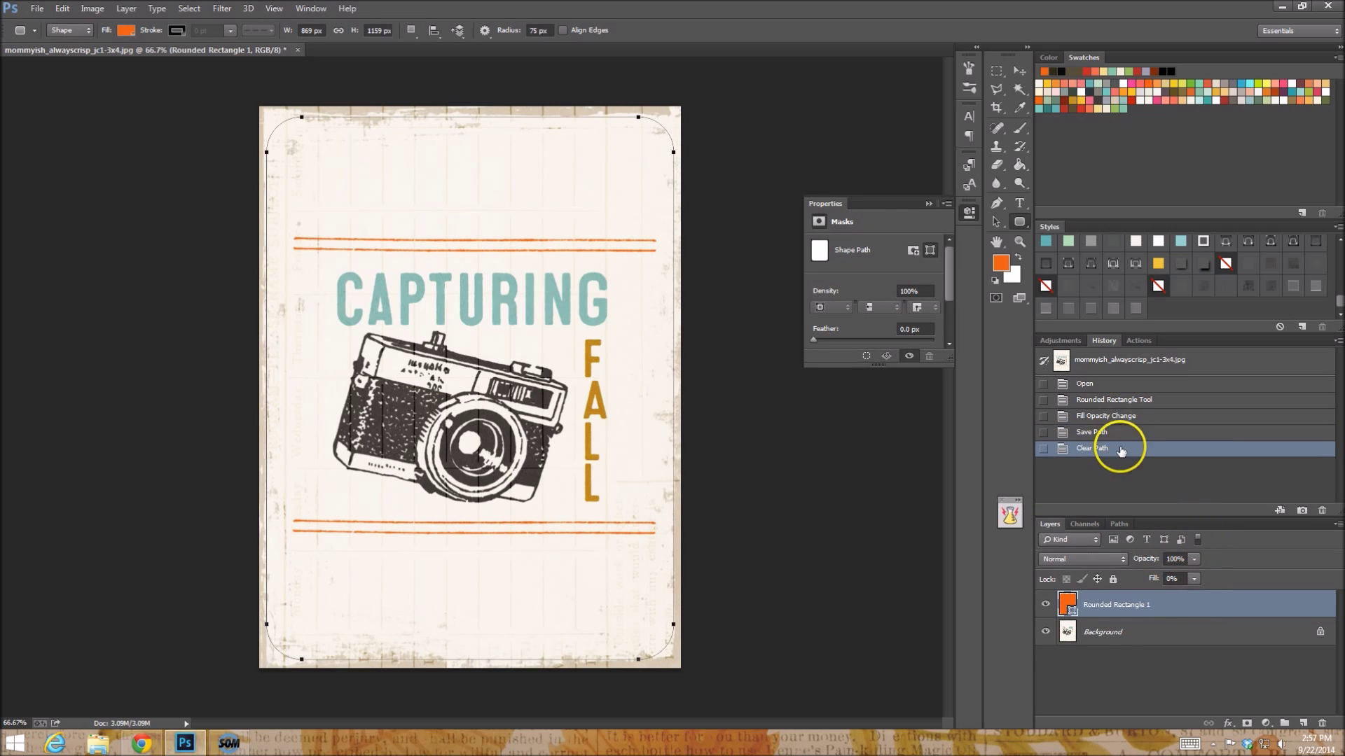
{"action": "key", "text": "ctrl+z"}
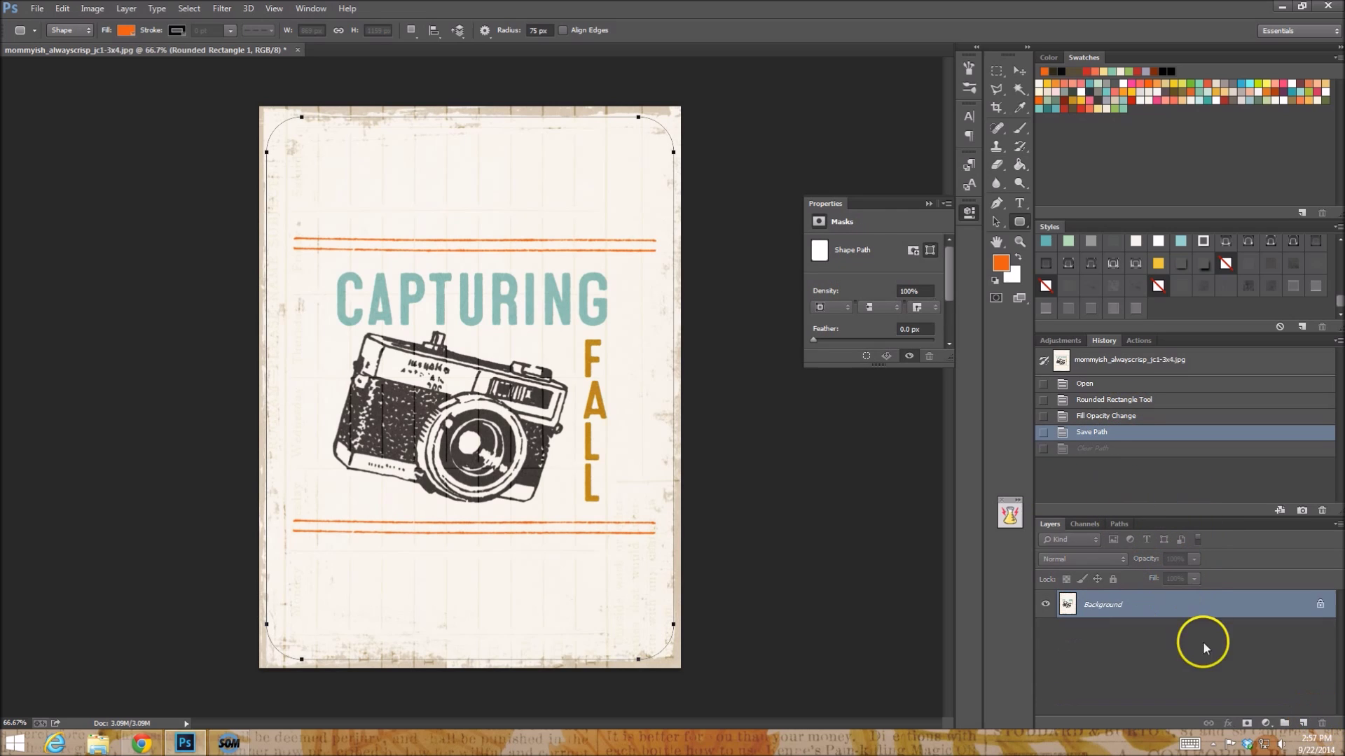
{"action": "left_click", "coordinate": [1118, 524]}
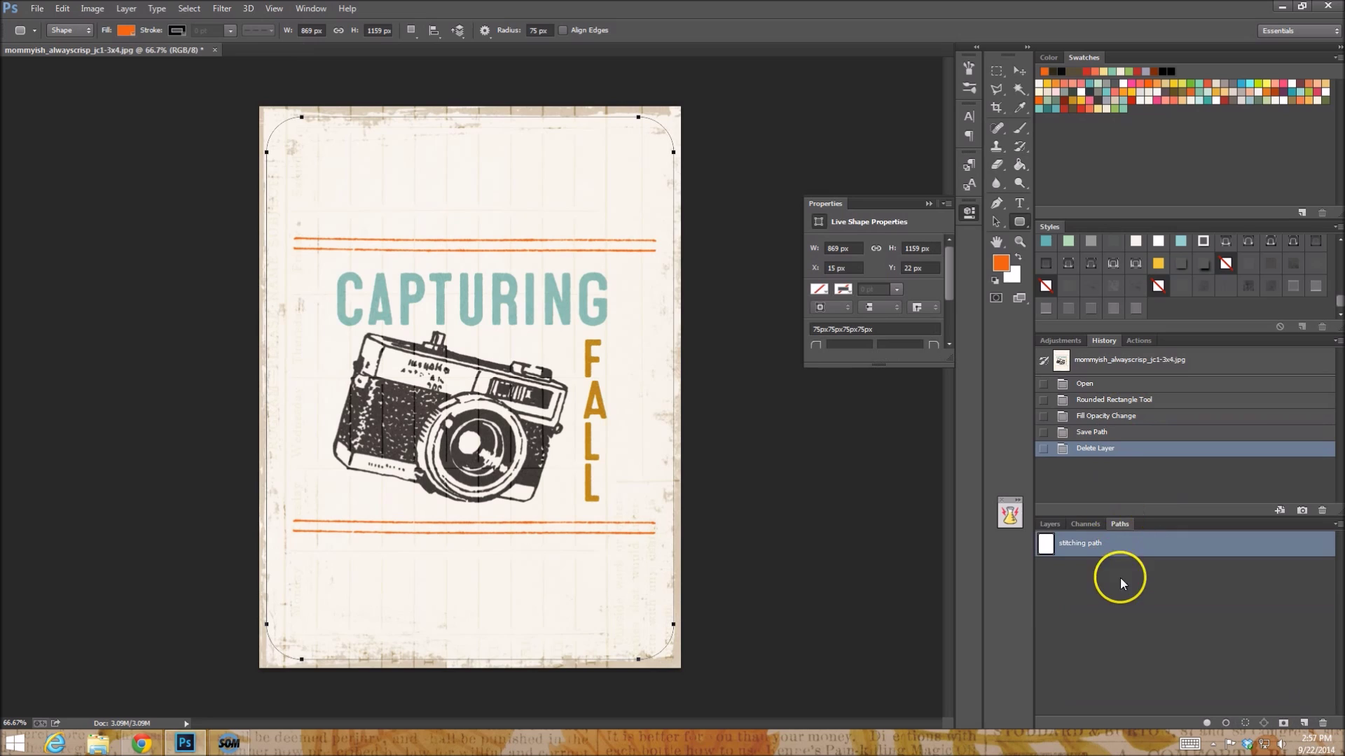
{"action": "left_click", "coordinate": [1048, 524]}
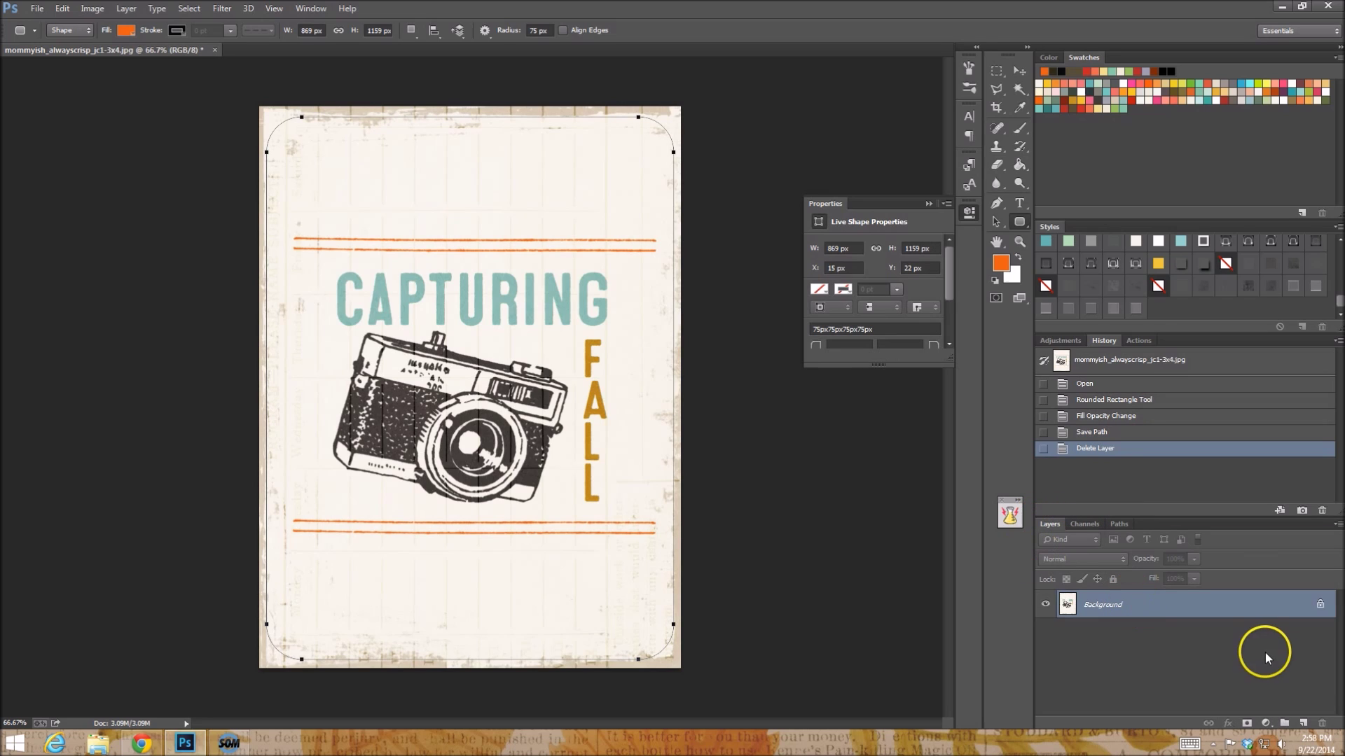
Step: Add a new layer and set up a dark brown 57 px stitch brush sized to 40 px
{"action": "left_click", "coordinate": [1302, 723]}
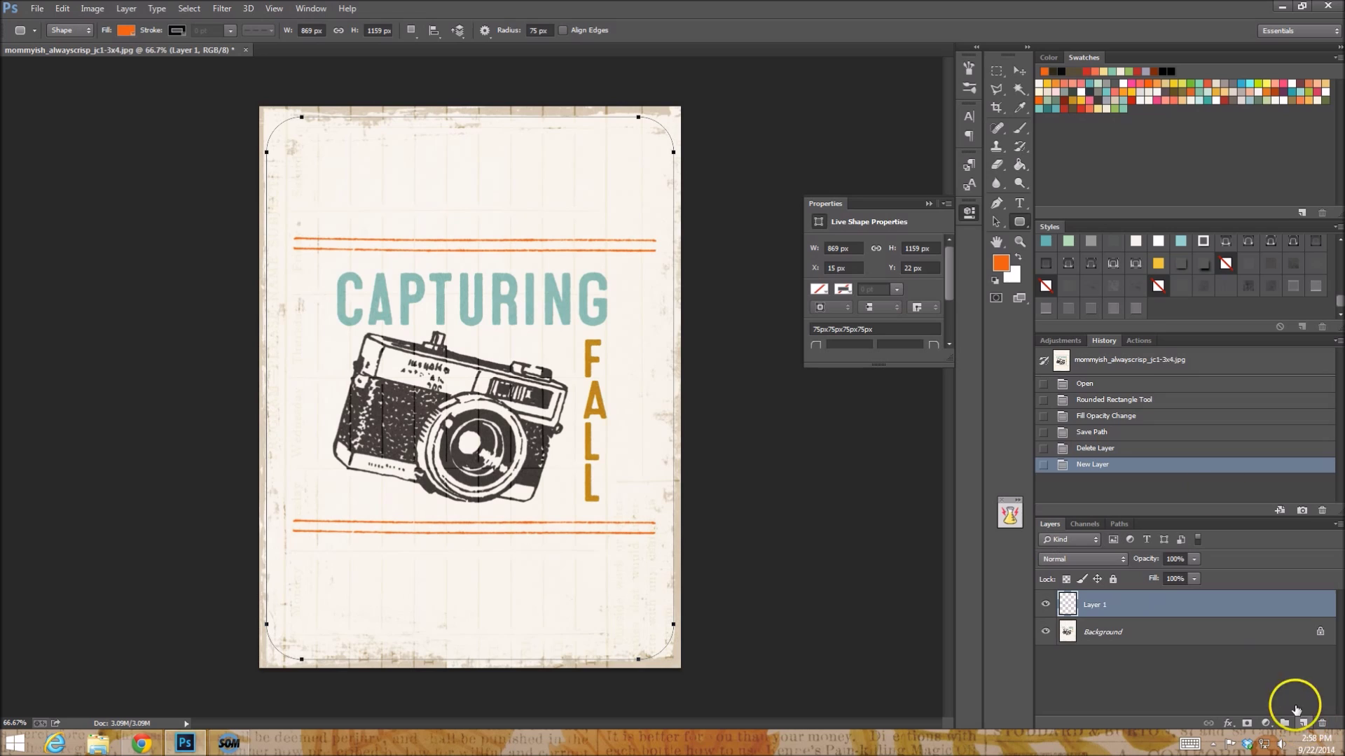
{"action": "left_click", "coordinate": [1019, 128]}
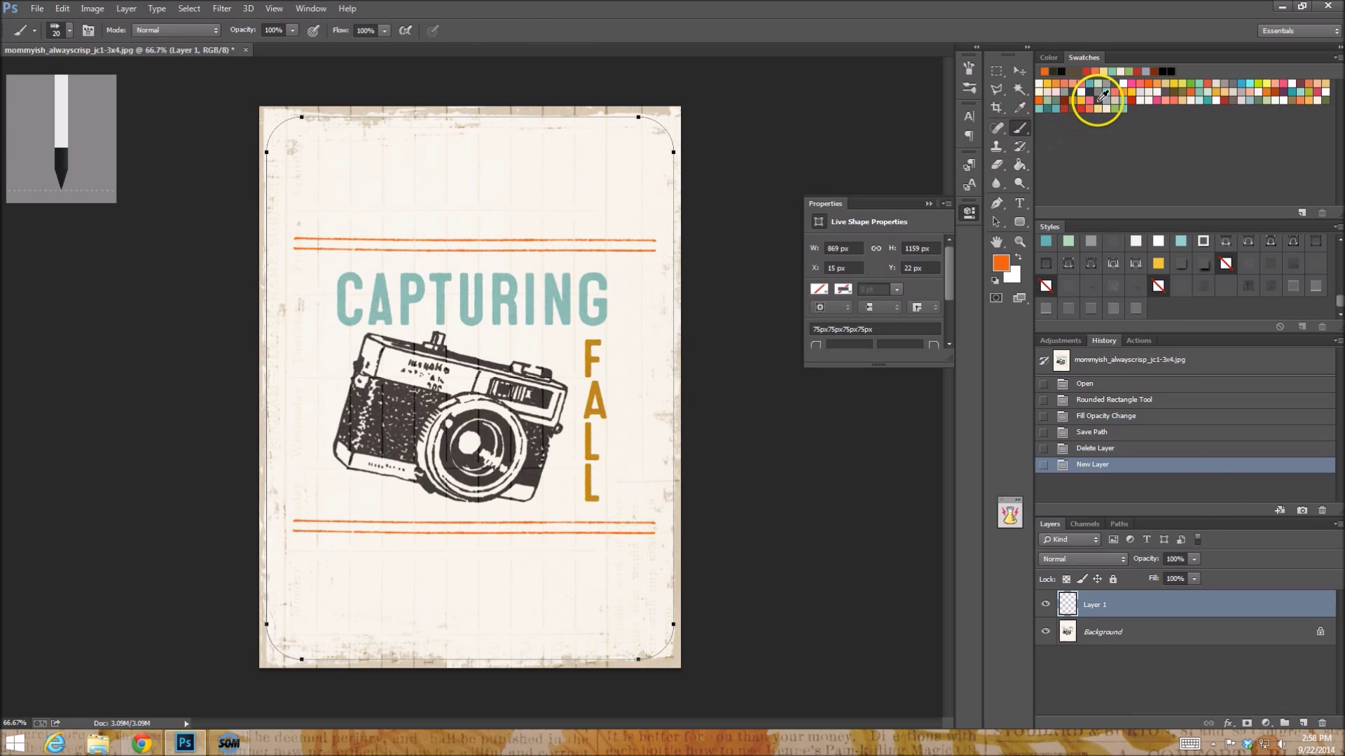
{"action": "left_click", "coordinate": [1100, 98]}
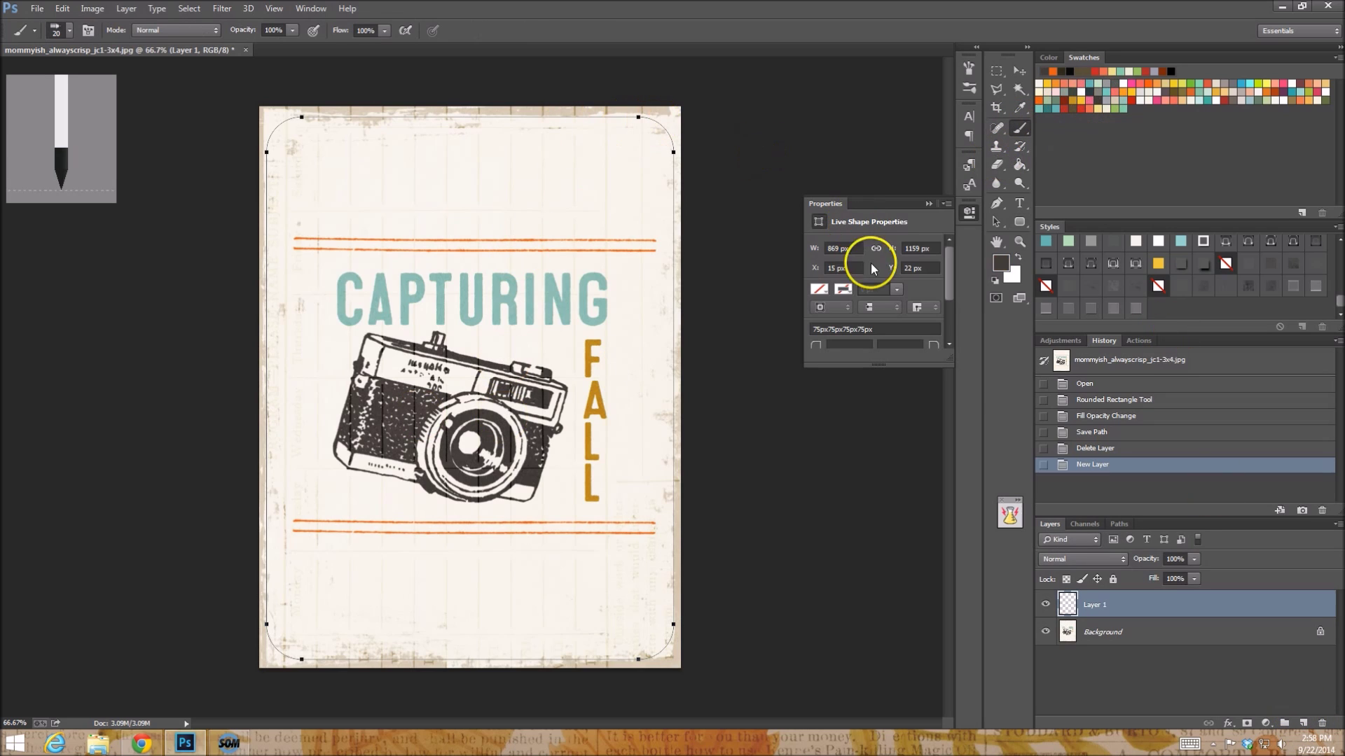
{"action": "left_click", "coordinate": [969, 88]}
{"action": "scroll", "coordinate": [945, 201], "scroll_direction": "down", "scroll_amount": 3}
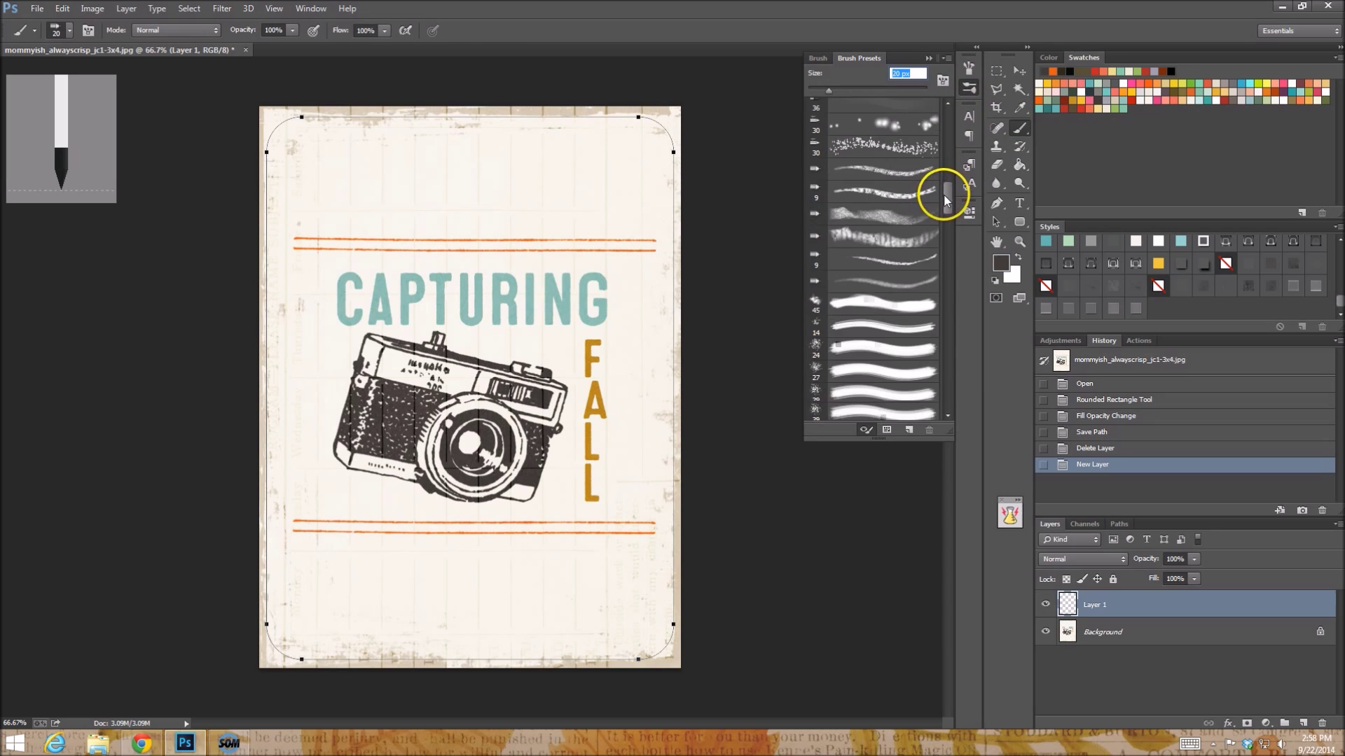
{"action": "mouse_move", "coordinate": [945, 201]}
{"action": "left_mouse_down"}
{"action": "mouse_move", "coordinate": [960, 309]}
{"action": "mouse_move", "coordinate": [949, 298]}
{"action": "left_mouse_up"}
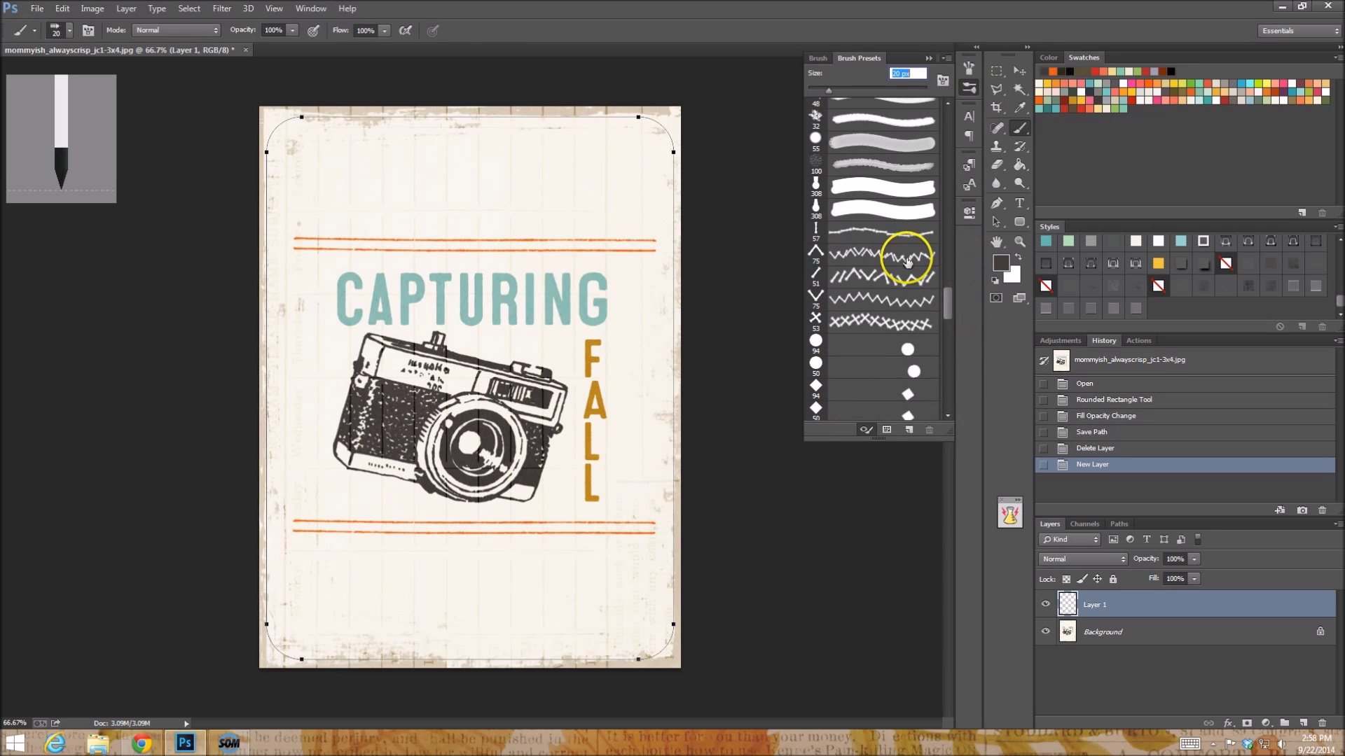
{"action": "left_click", "coordinate": [865, 230]}
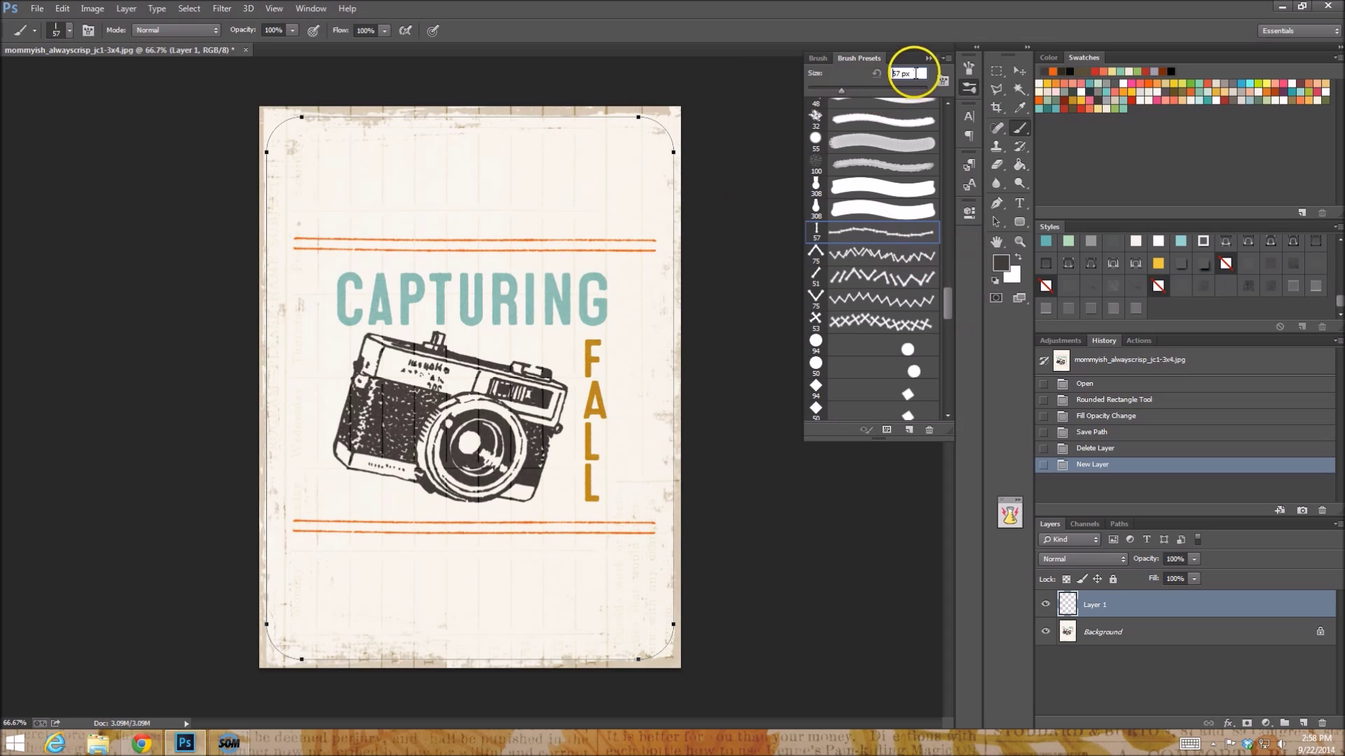
{"action": "left_click_drag", "start_coordinate": [915, 73], "coordinate": [763, 72]}
{"action": "type", "text": "40"}
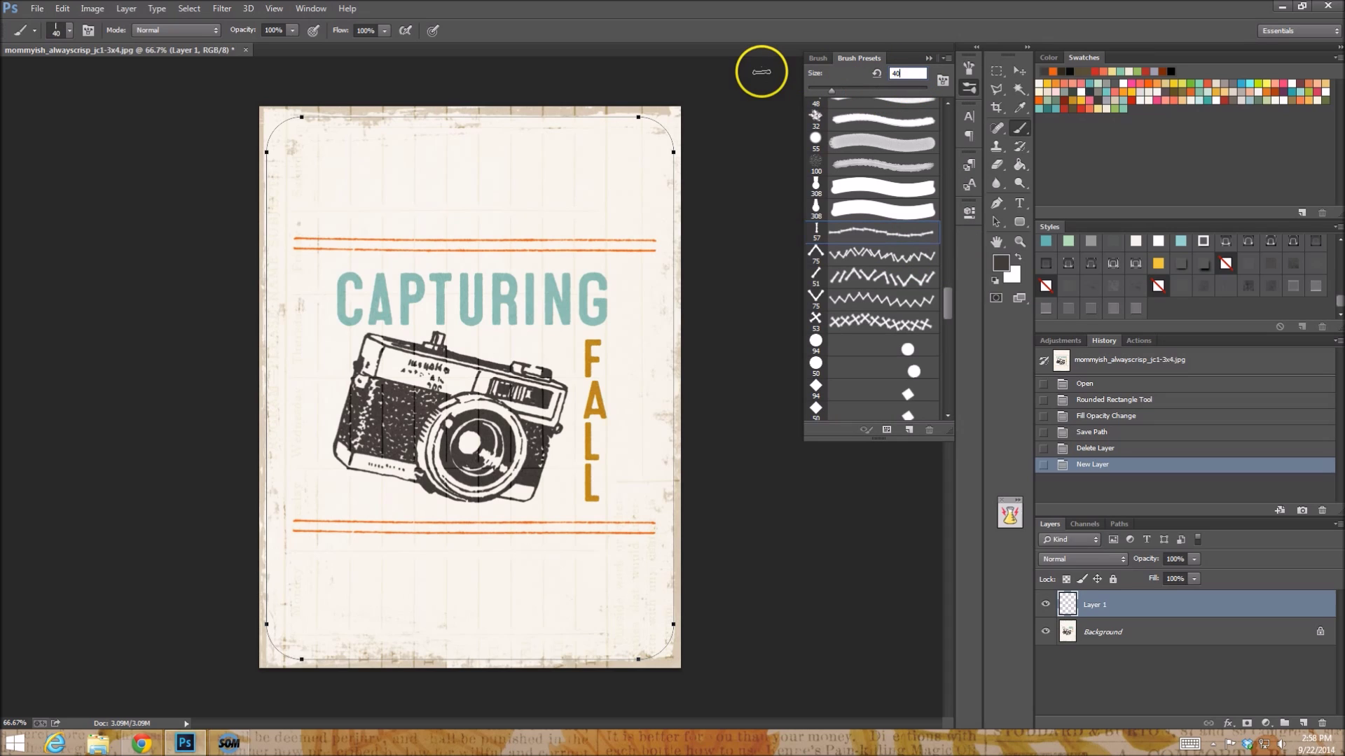
{"action": "key", "text": "Return"}
Step: Stroke the stitching path with the brush
{"action": "left_click", "coordinate": [1120, 525]}
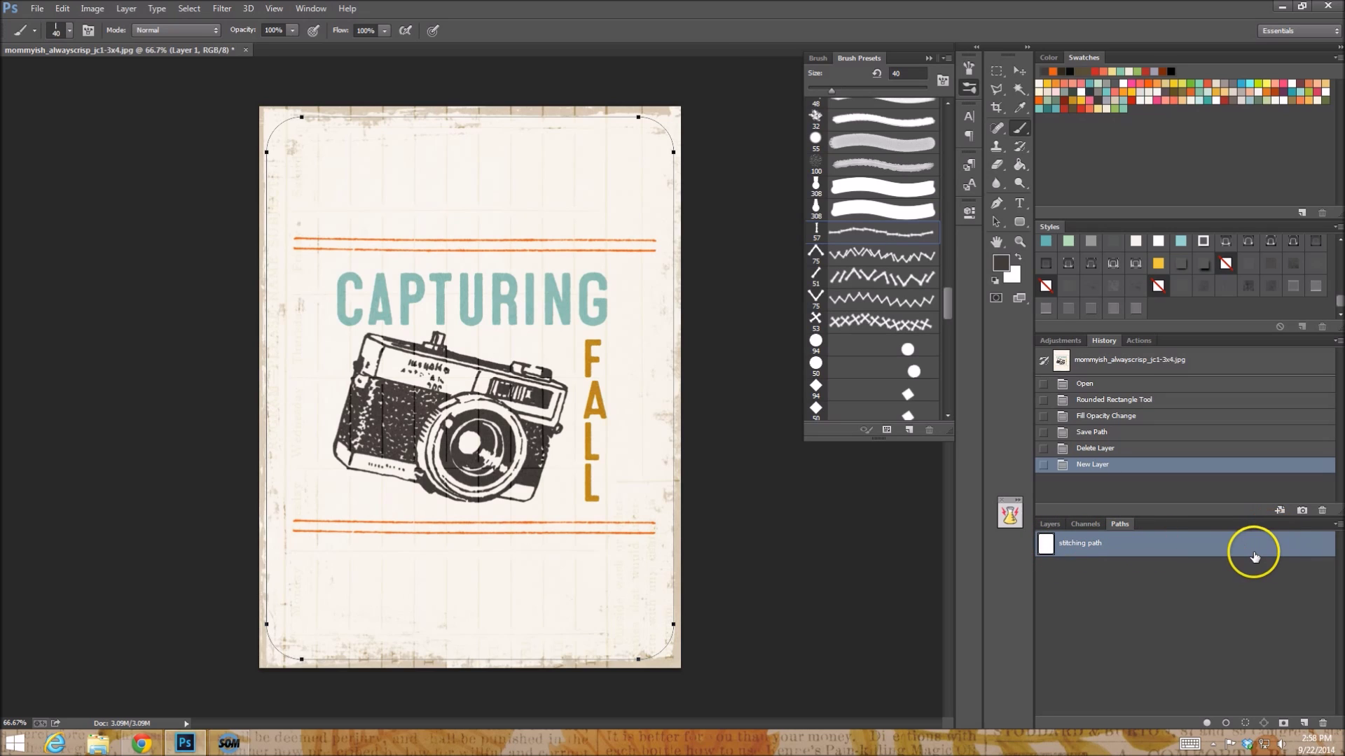
{"action": "left_click", "coordinate": [1337, 523]}
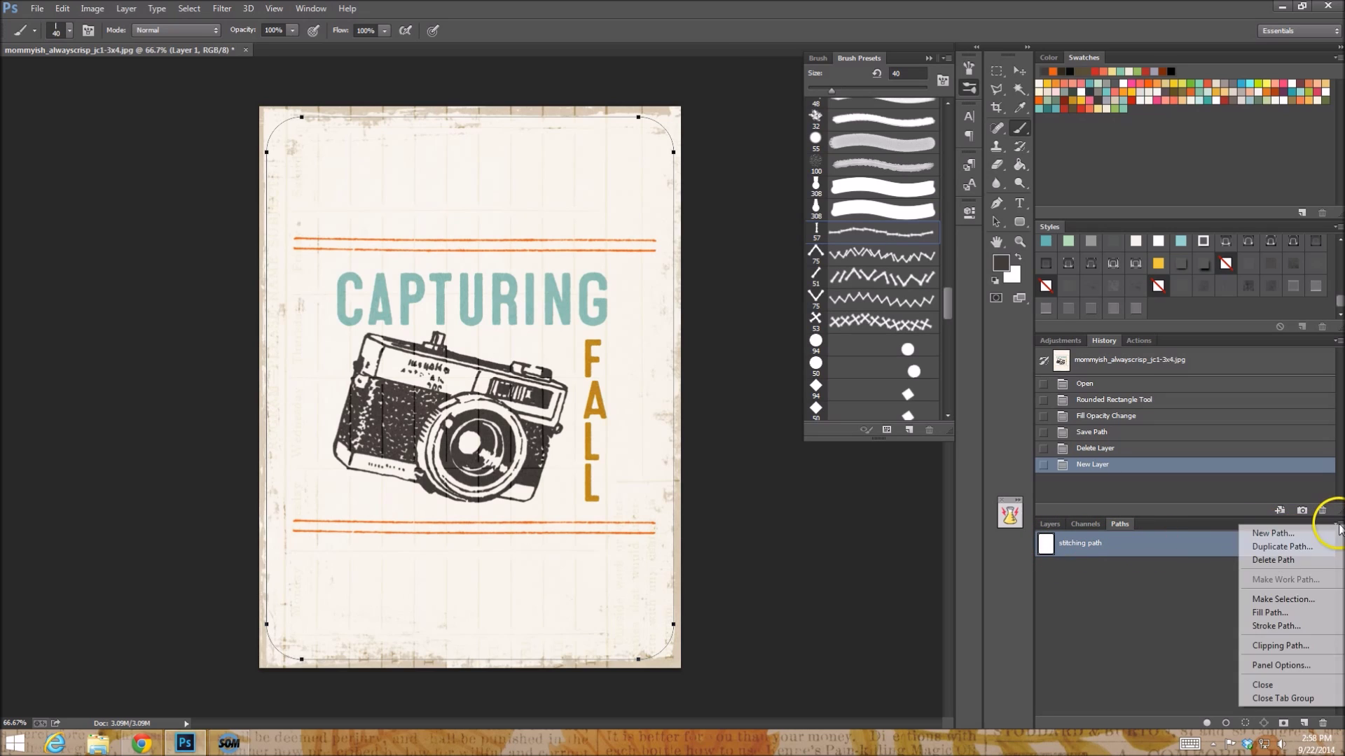
{"action": "left_click", "coordinate": [1275, 627]}
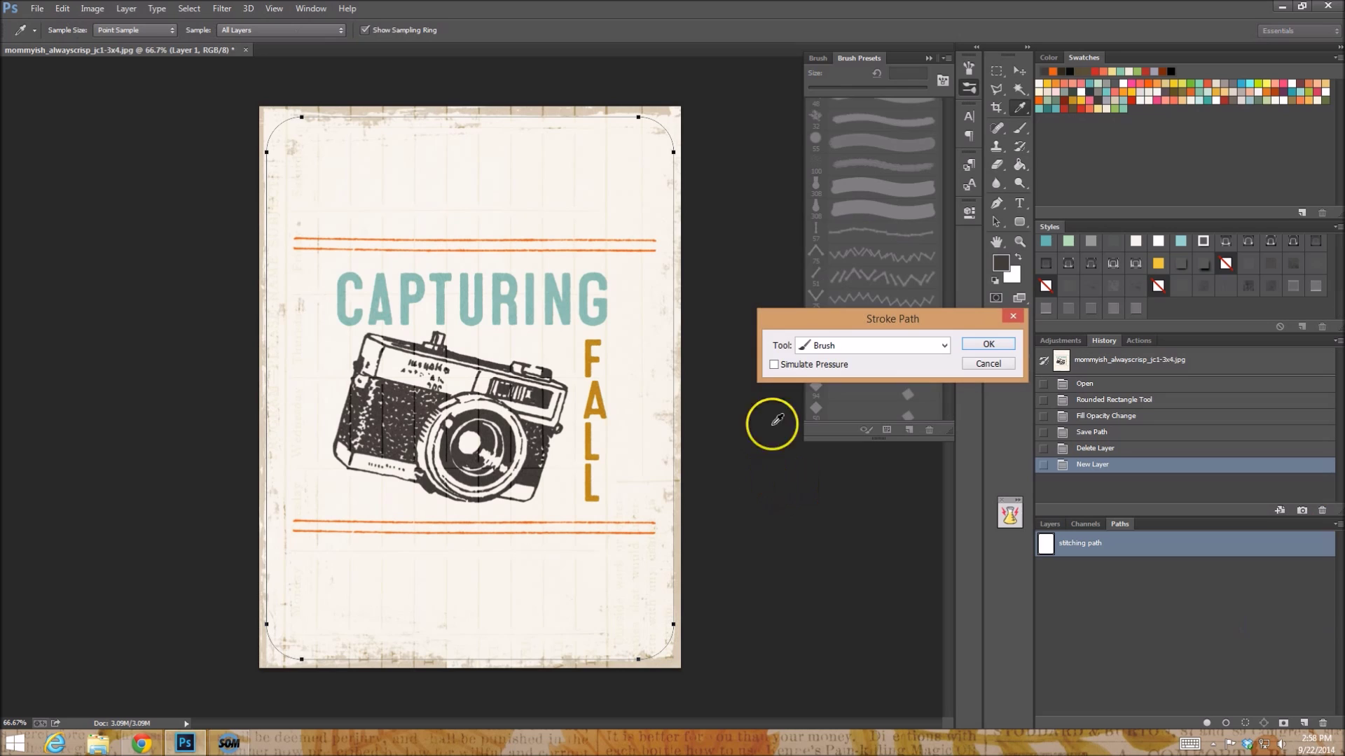
{"action": "left_click", "coordinate": [989, 347]}
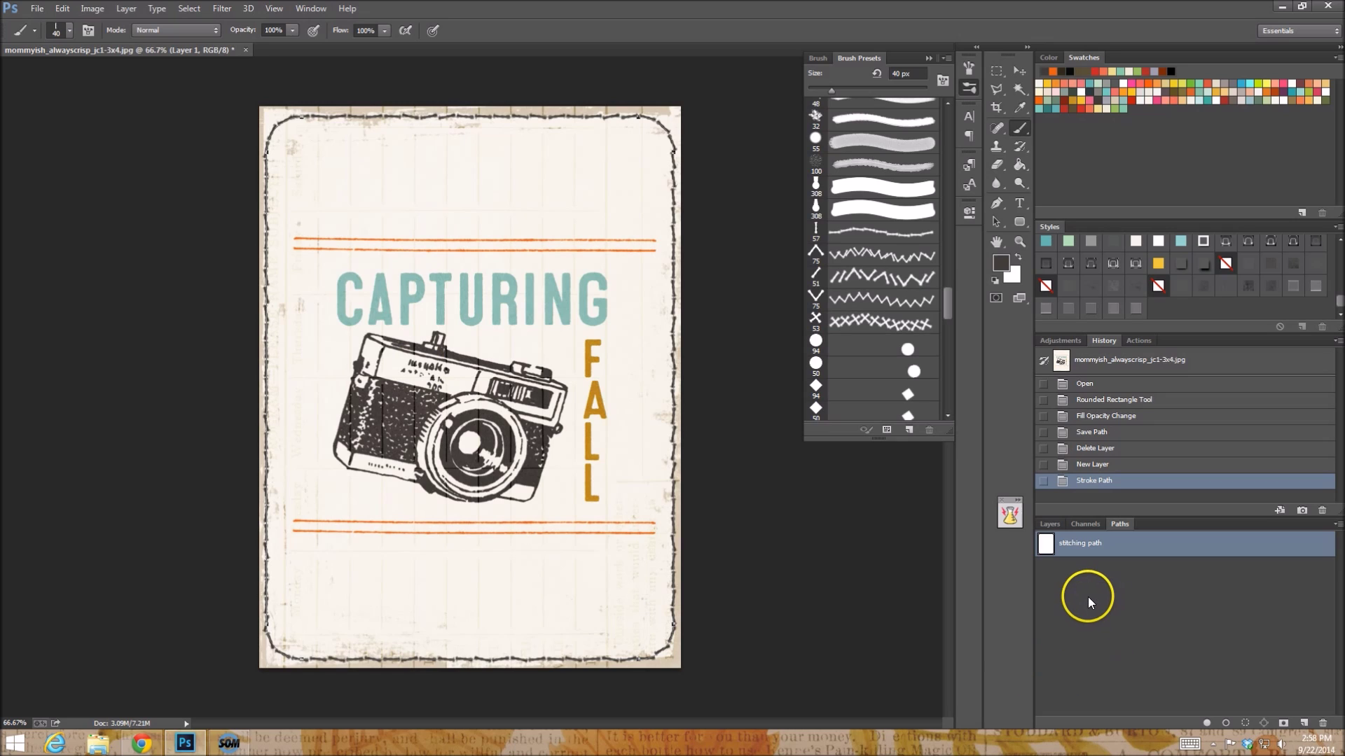
Step: Undo the zigzag stroke and switch to a hard round 15 px brush with 172% spacing
{"action": "left_click", "coordinate": [1093, 466]}
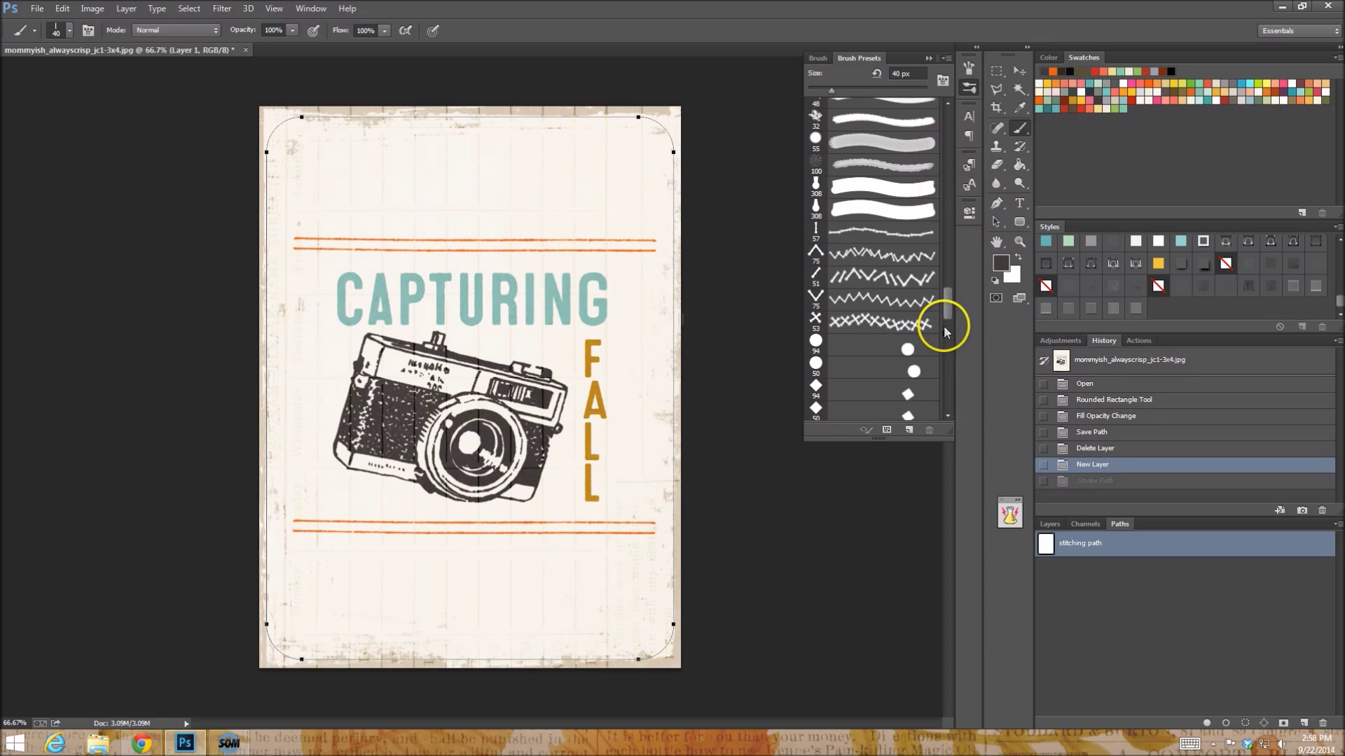
{"action": "left_click_drag", "start_coordinate": [947, 319], "coordinate": [934, 107]}
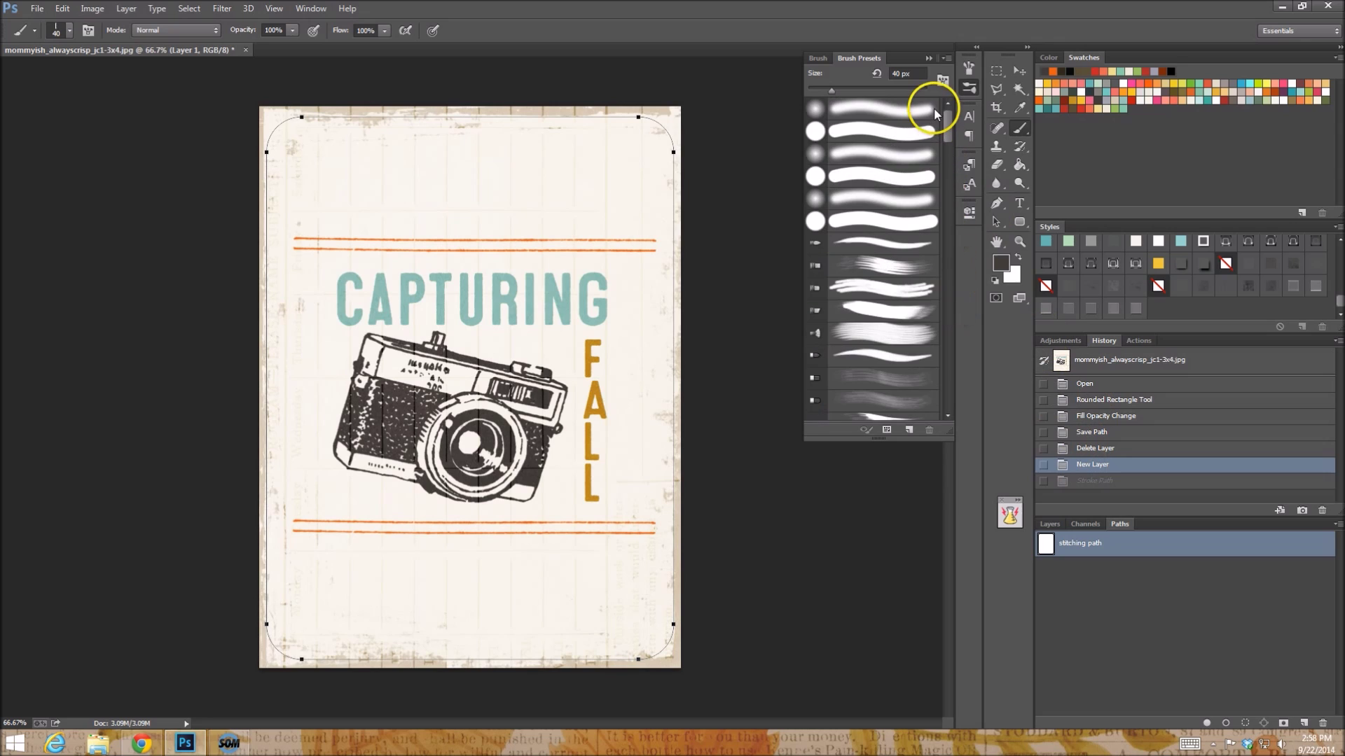
{"action": "left_click", "coordinate": [840, 131]}
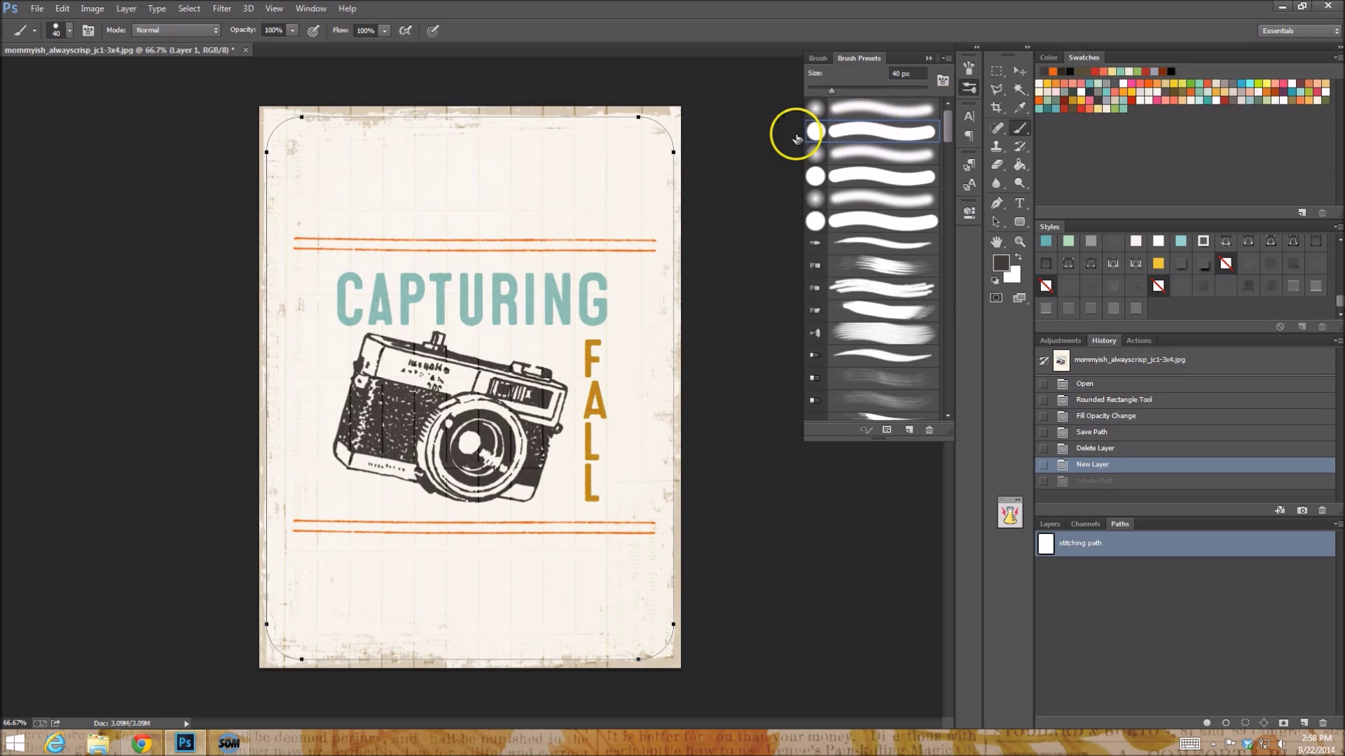
{"action": "left_click", "coordinate": [900, 74]}
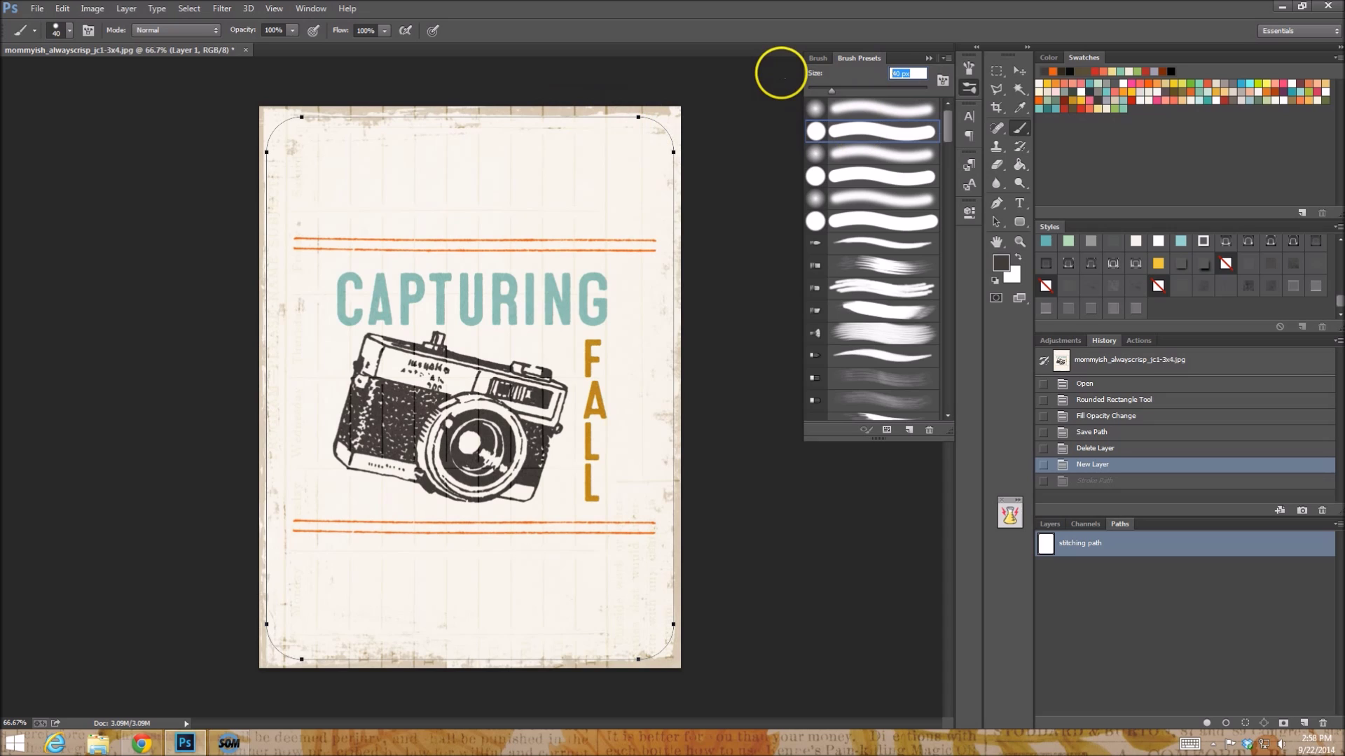
{"action": "type", "text": "15"}
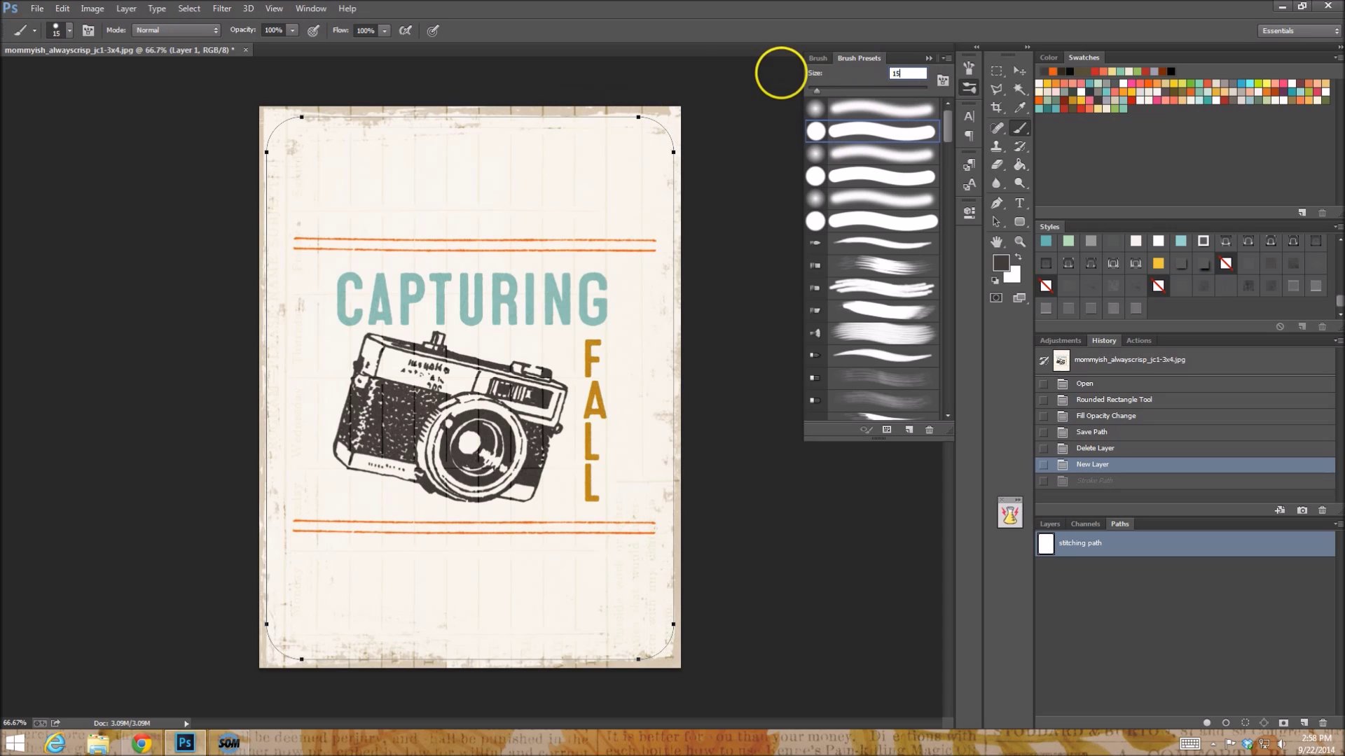
{"action": "left_click", "coordinate": [817, 58]}
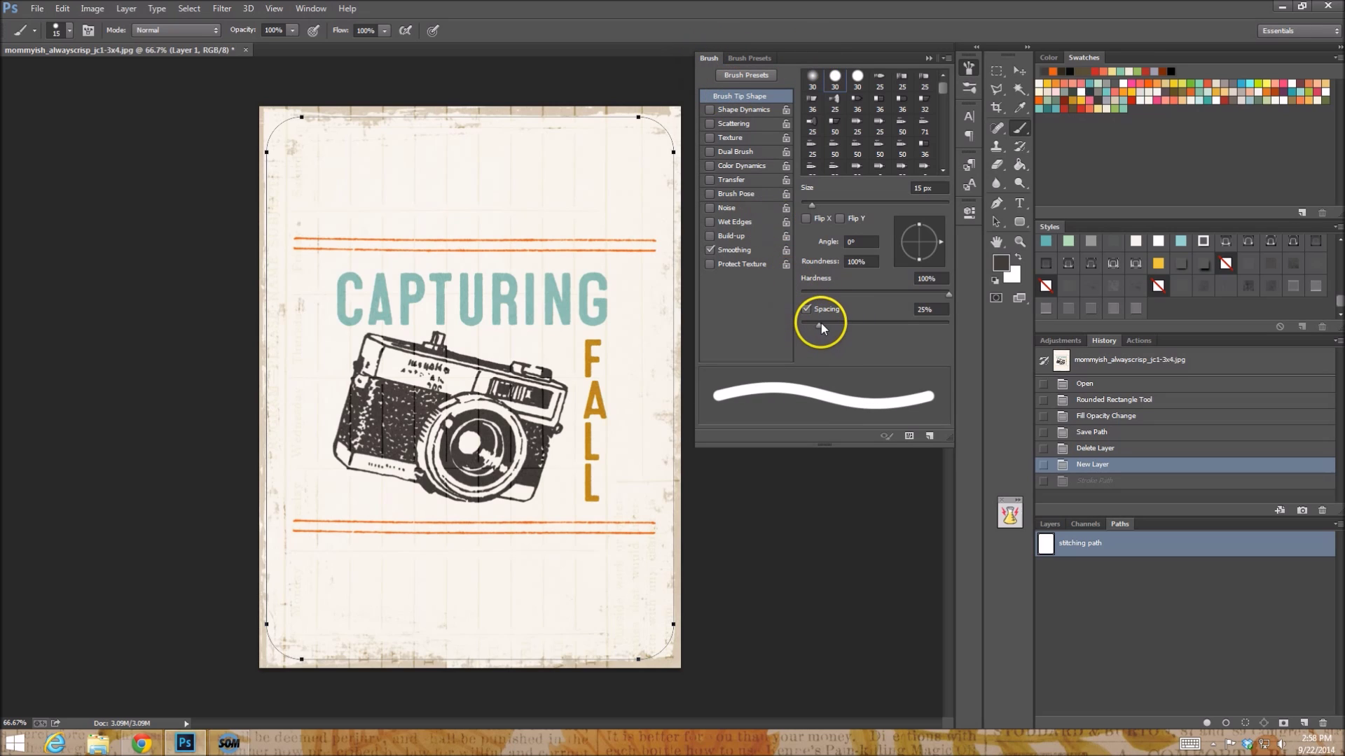
{"action": "left_click_drag", "start_coordinate": [819, 326], "coordinate": [888, 326]}
{"action": "left_click_drag", "start_coordinate": [895, 325], "coordinate": [901, 325]}
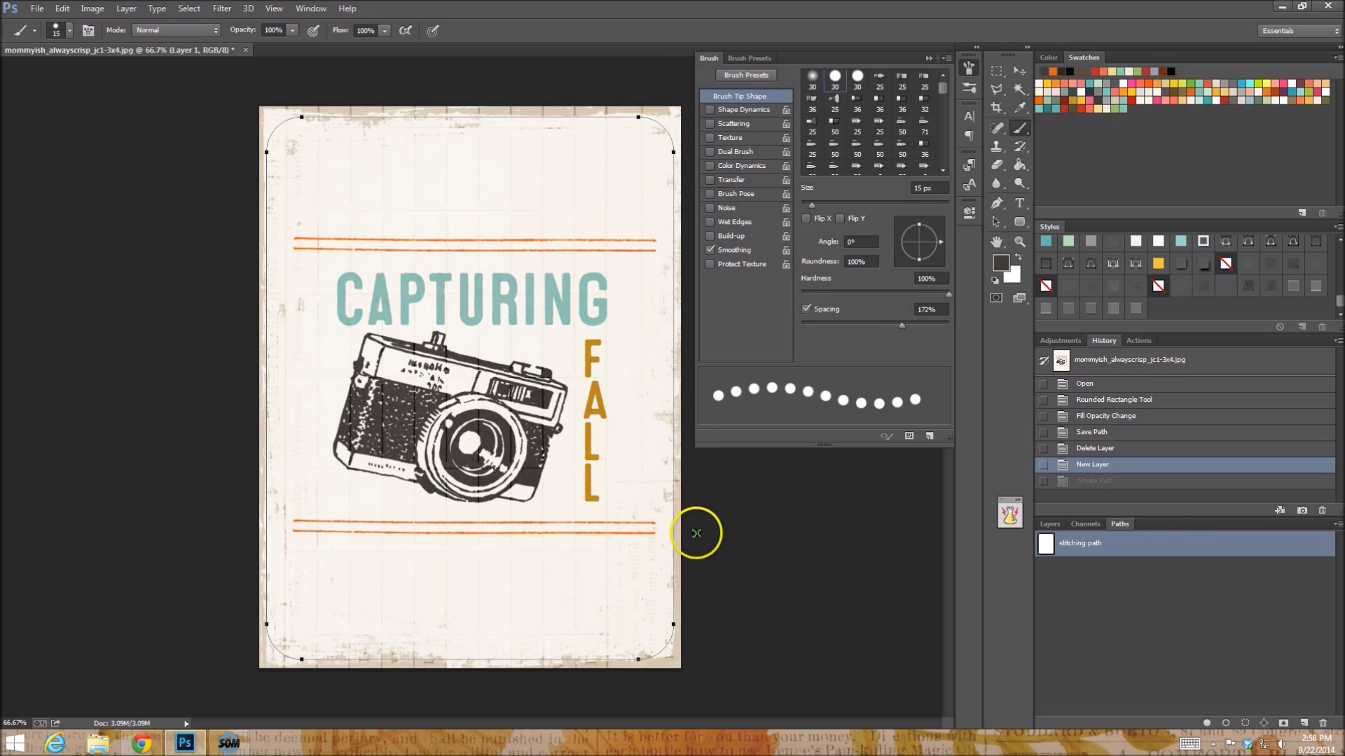
{"action": "left_click", "coordinate": [1048, 527]}
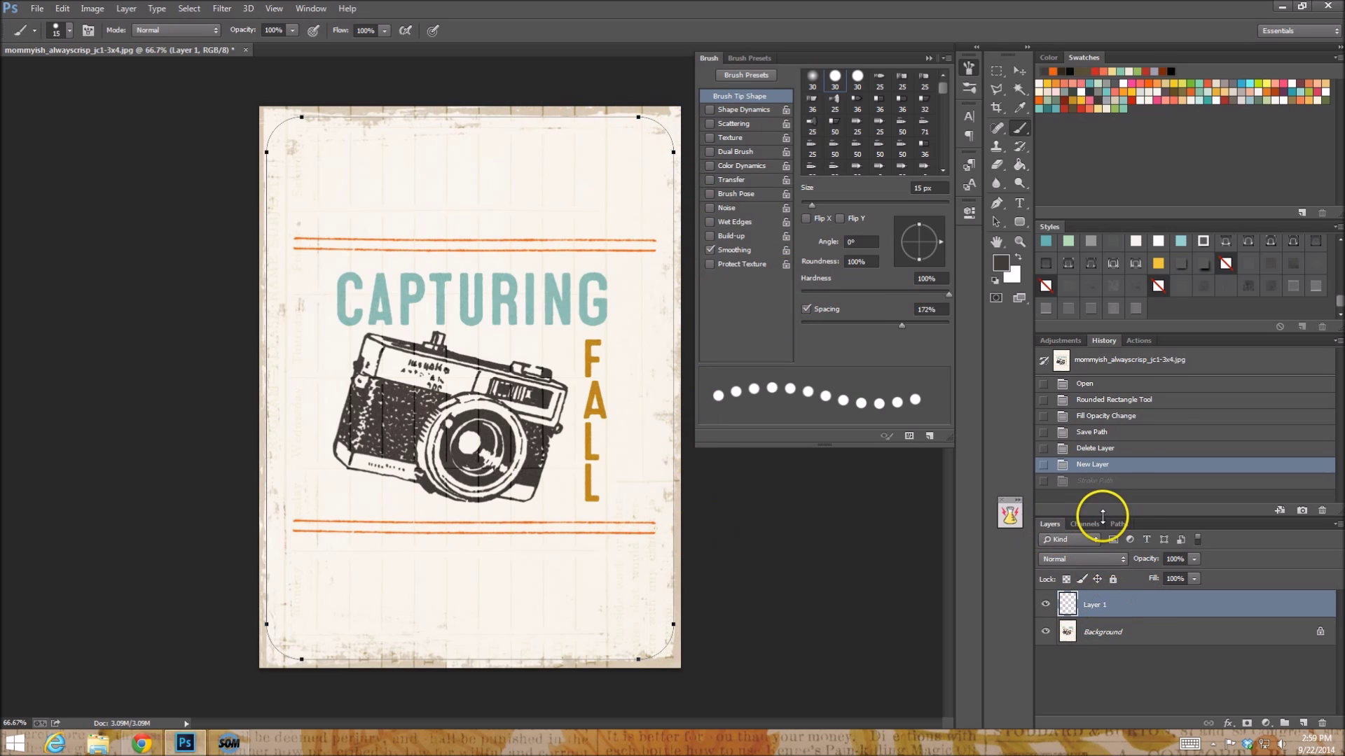
Step: Stroke the stitching path with the 15 px dot brush and hide the path outline
{"action": "left_click", "coordinate": [1119, 524]}
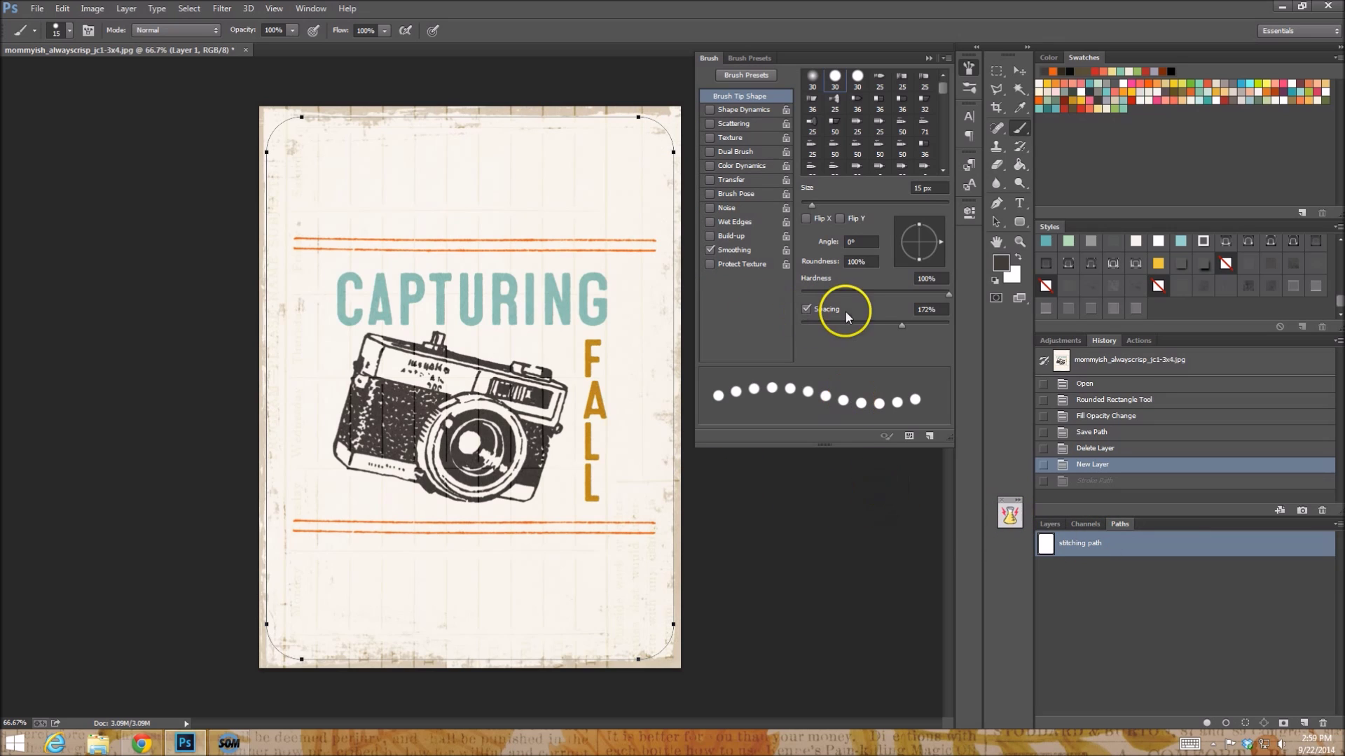
{"action": "left_click", "coordinate": [1338, 525]}
{"action": "left_click", "coordinate": [1282, 624]}
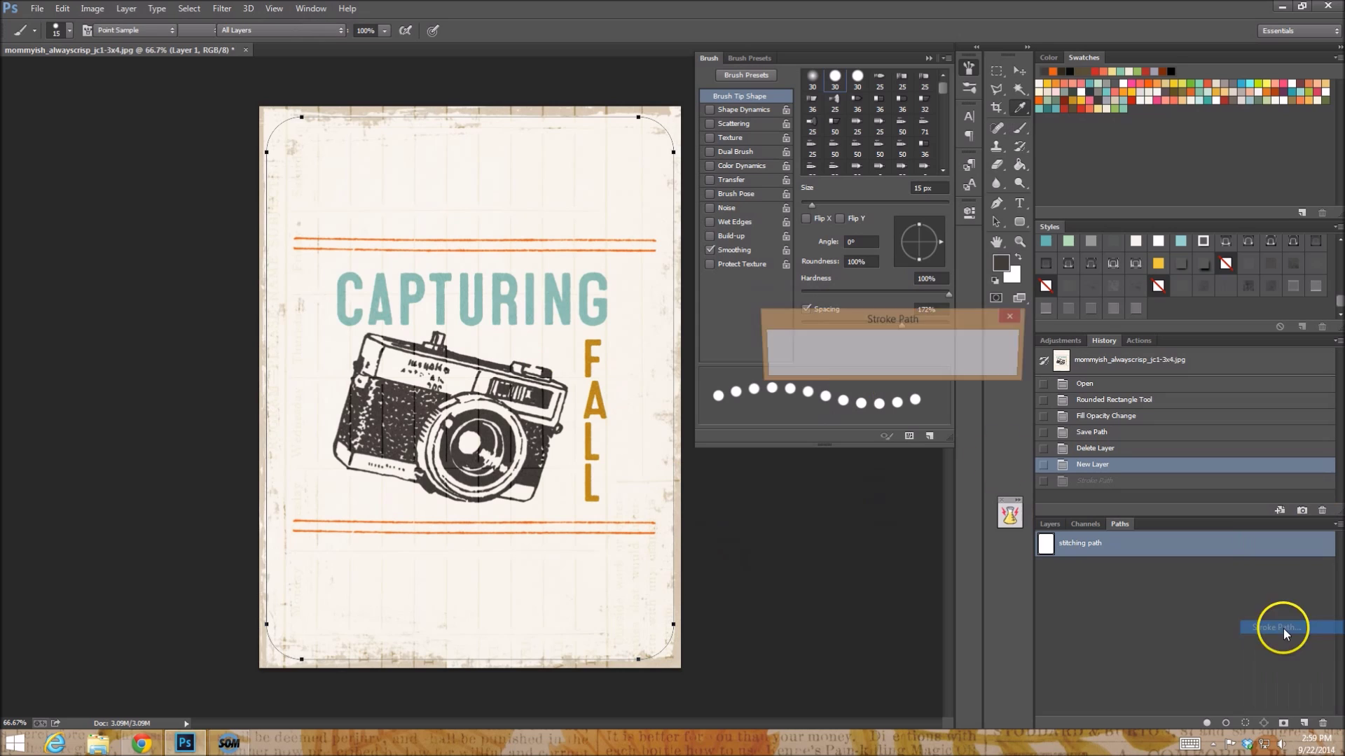
{"action": "left_click", "coordinate": [991, 341]}
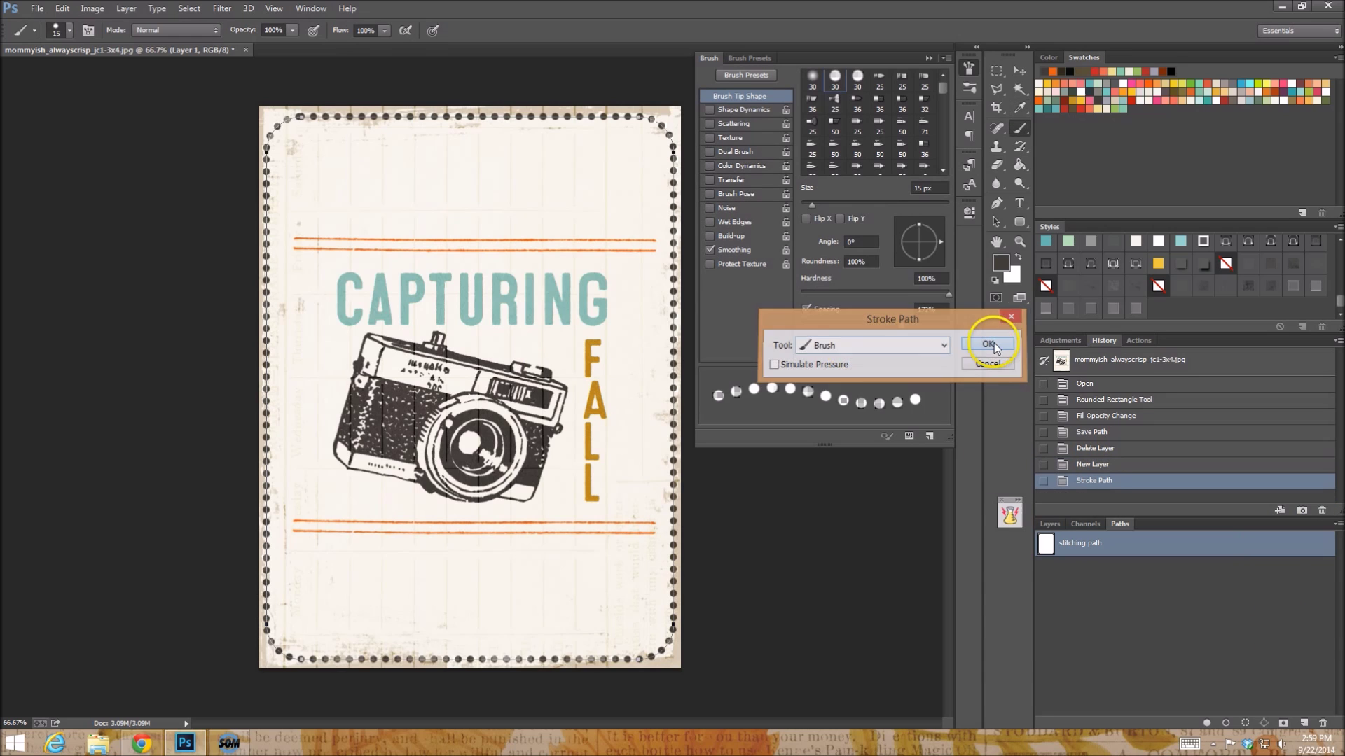
{"action": "left_click", "coordinate": [1138, 657]}
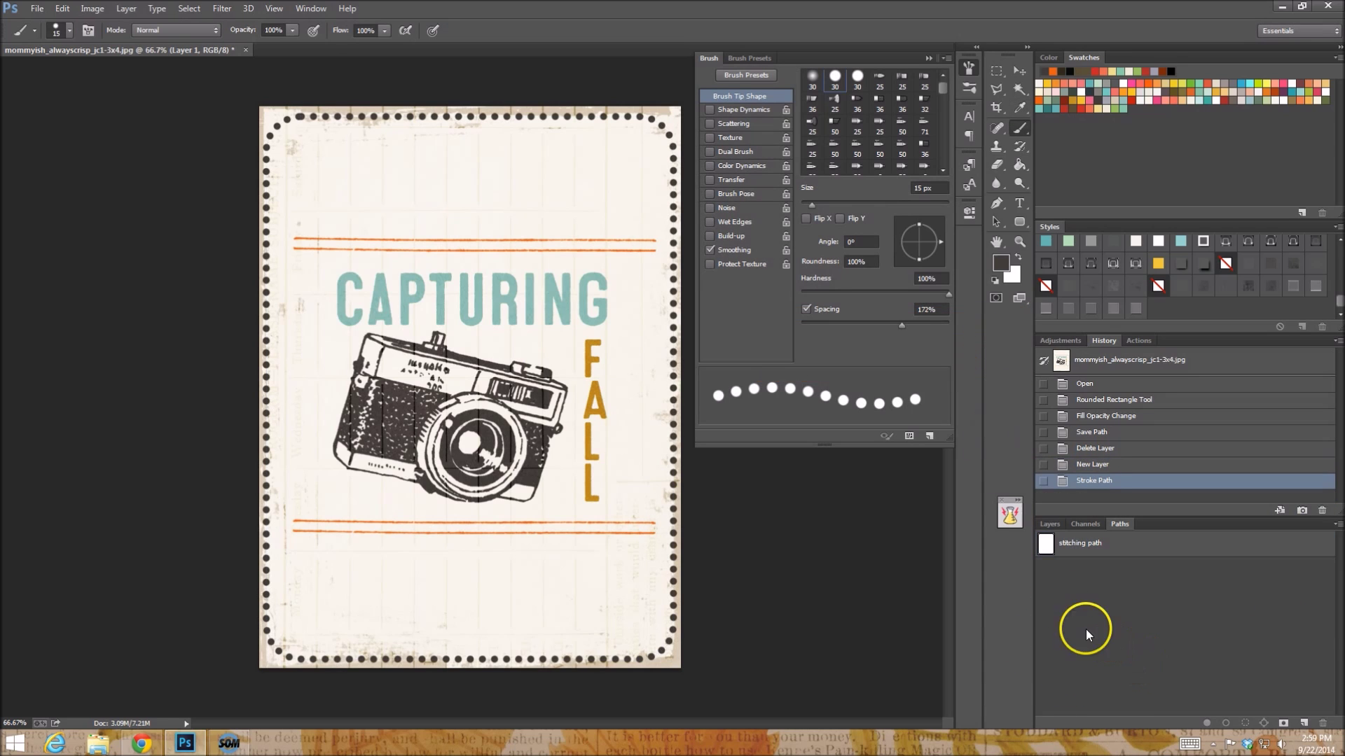
{"action": "left_click", "coordinate": [1050, 524]}
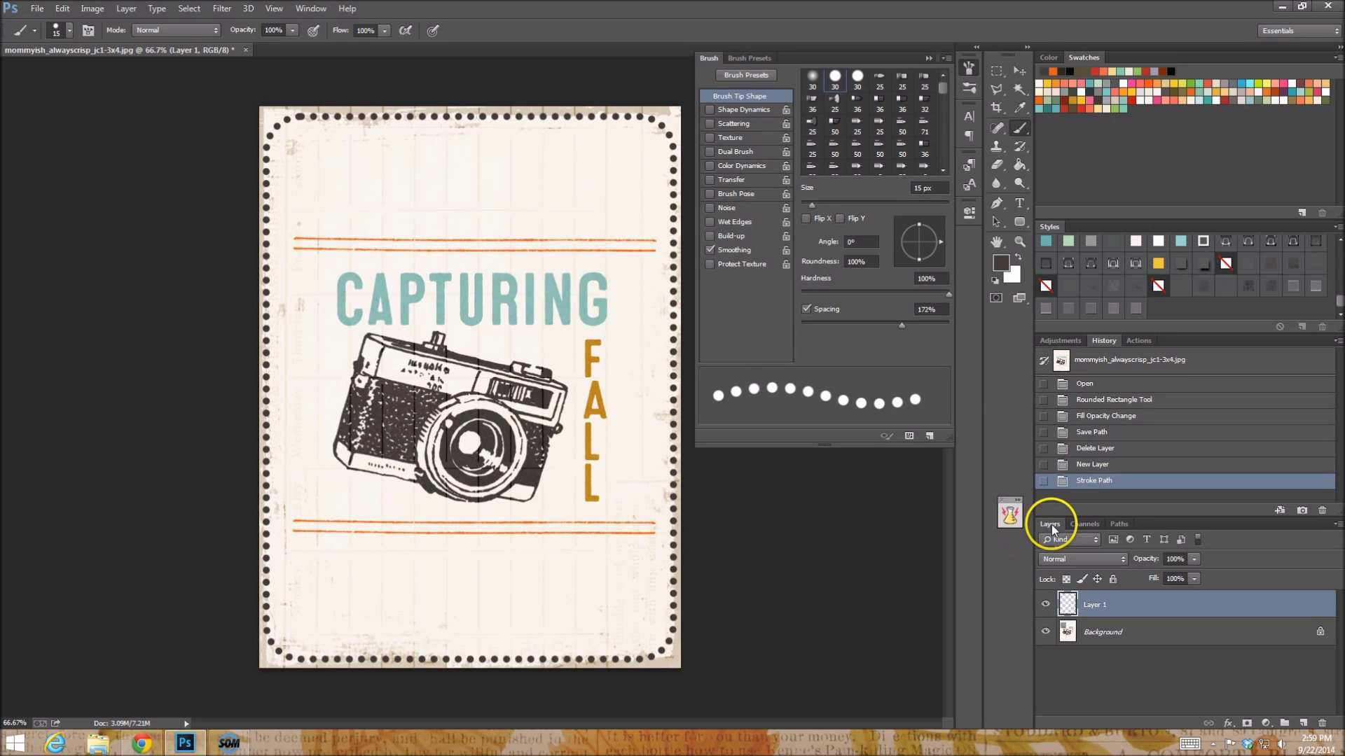
{"action": "left_click", "coordinate": [1019, 241]}
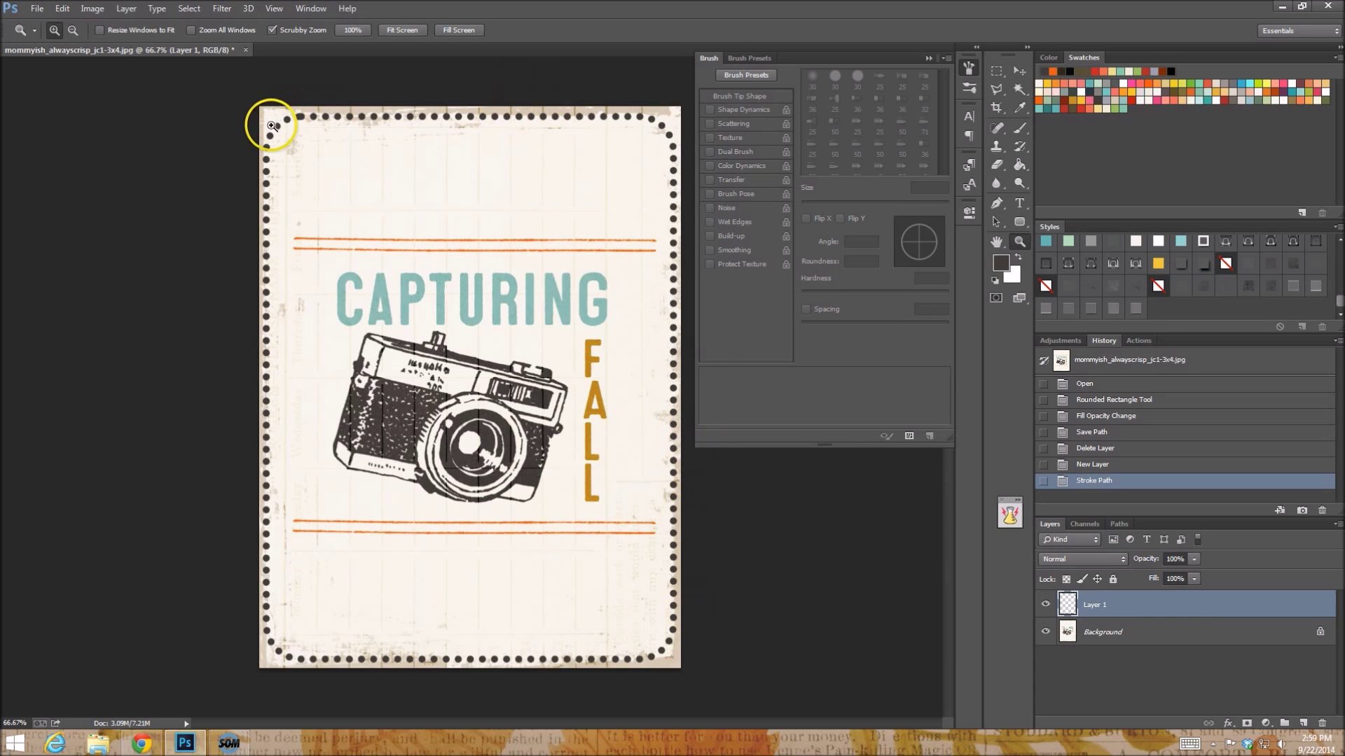
Step: Zoom into the top-left corner, set Layer 1 fill to 0%, and open its Layer Style
{"action": "left_click_drag", "start_coordinate": [264, 120], "coordinate": [268, 122]}
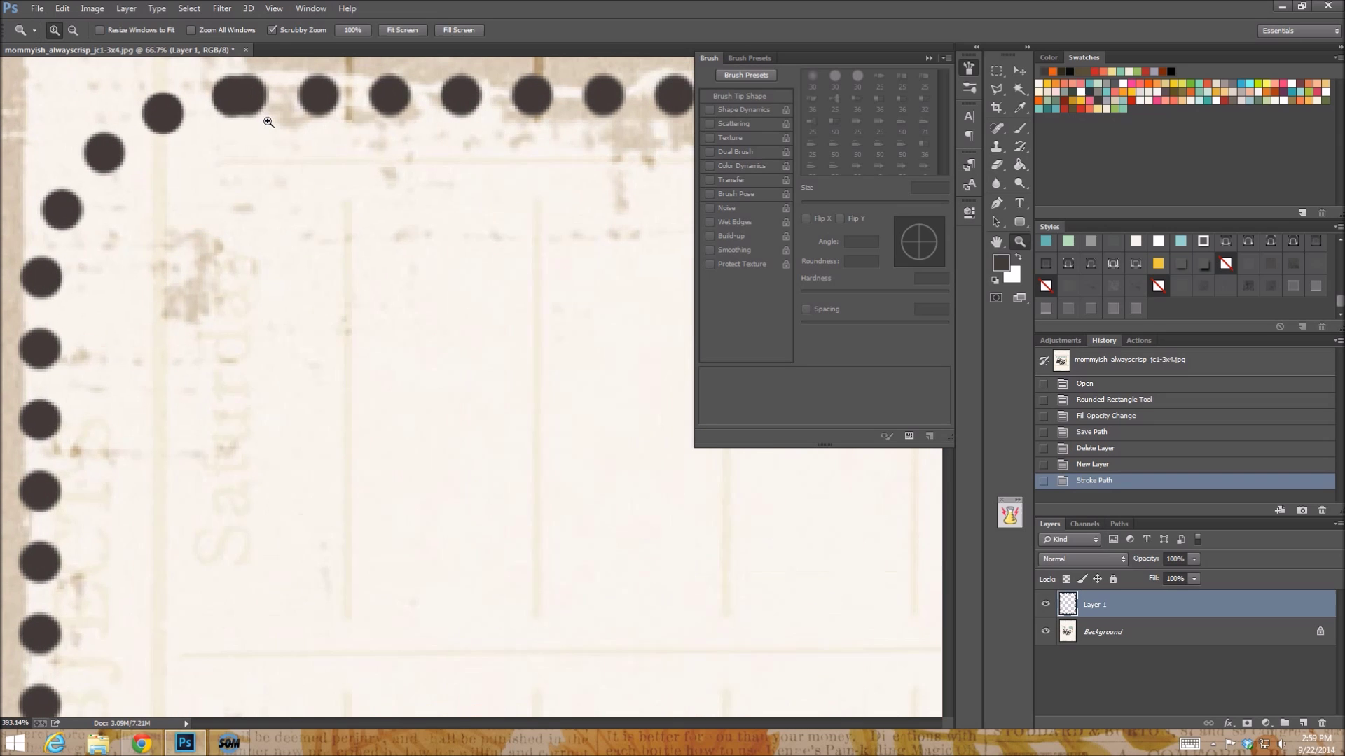
{"action": "left_click_drag", "start_coordinate": [375, 225], "coordinate": [383, 238]}
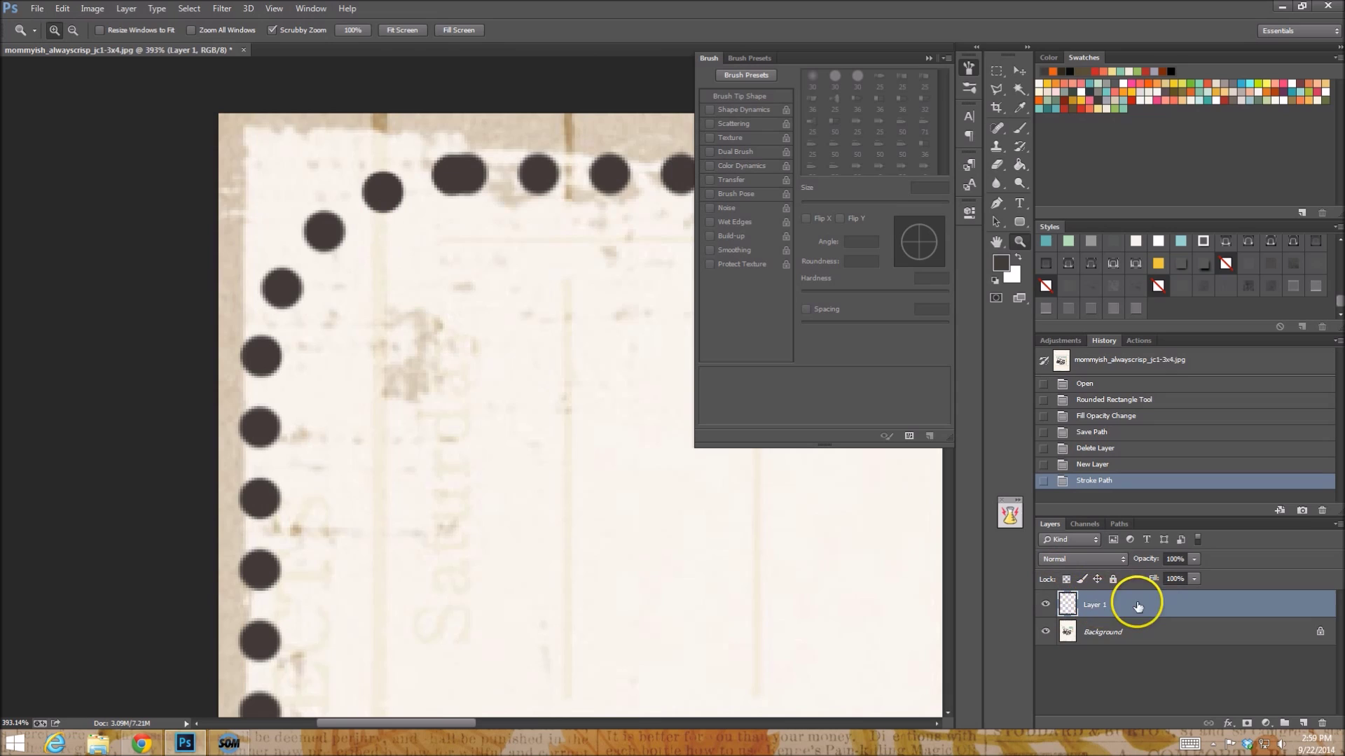
{"action": "left_click", "coordinate": [1194, 580]}
{"action": "type", "text": "0"}
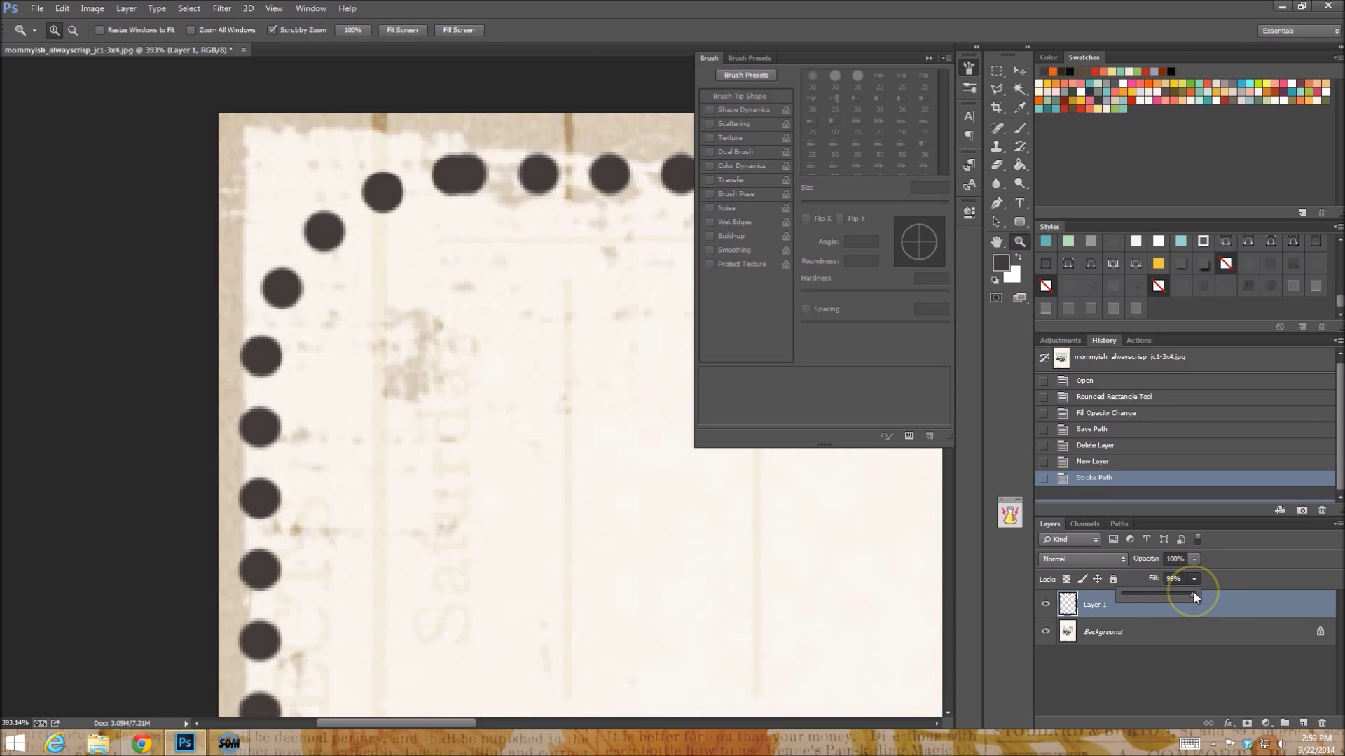
{"action": "double_click", "coordinate": [1281, 600]}
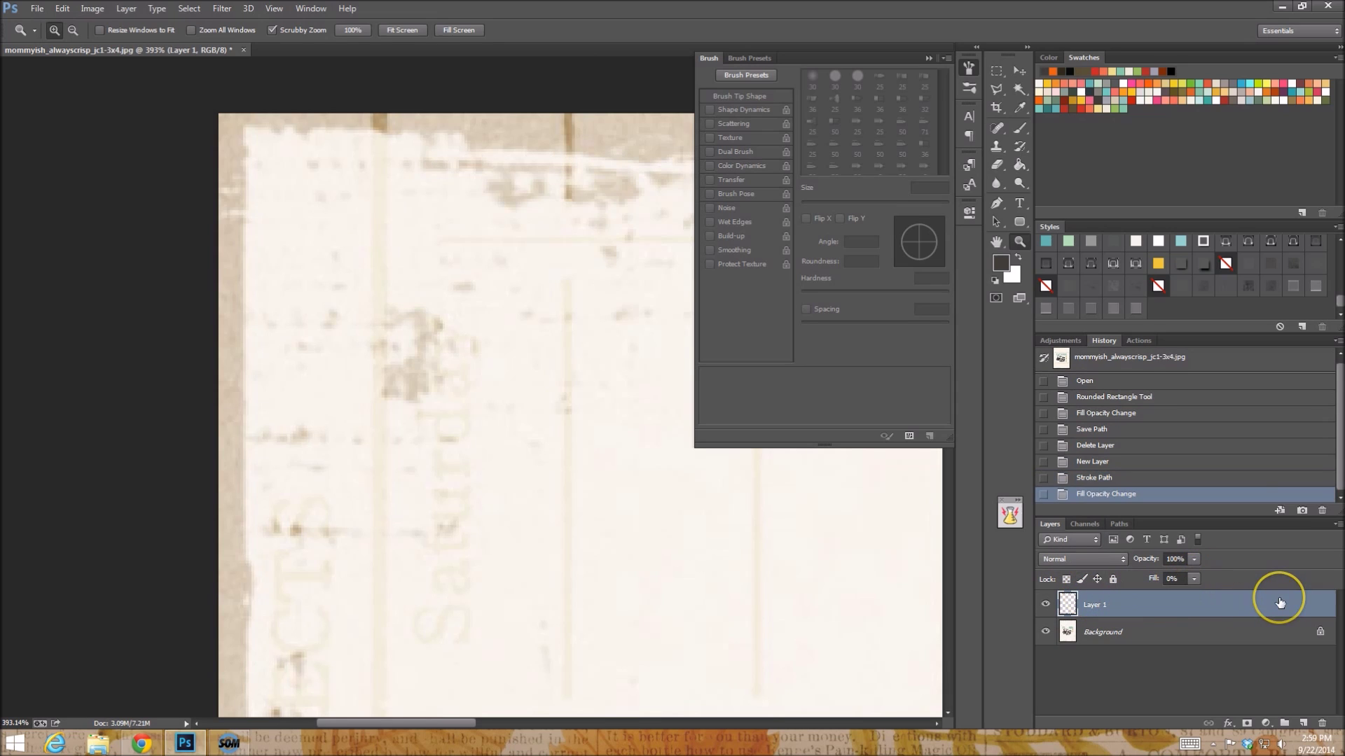
{"action": "left_click_drag", "start_coordinate": [990, 330], "coordinate": [765, 217]}
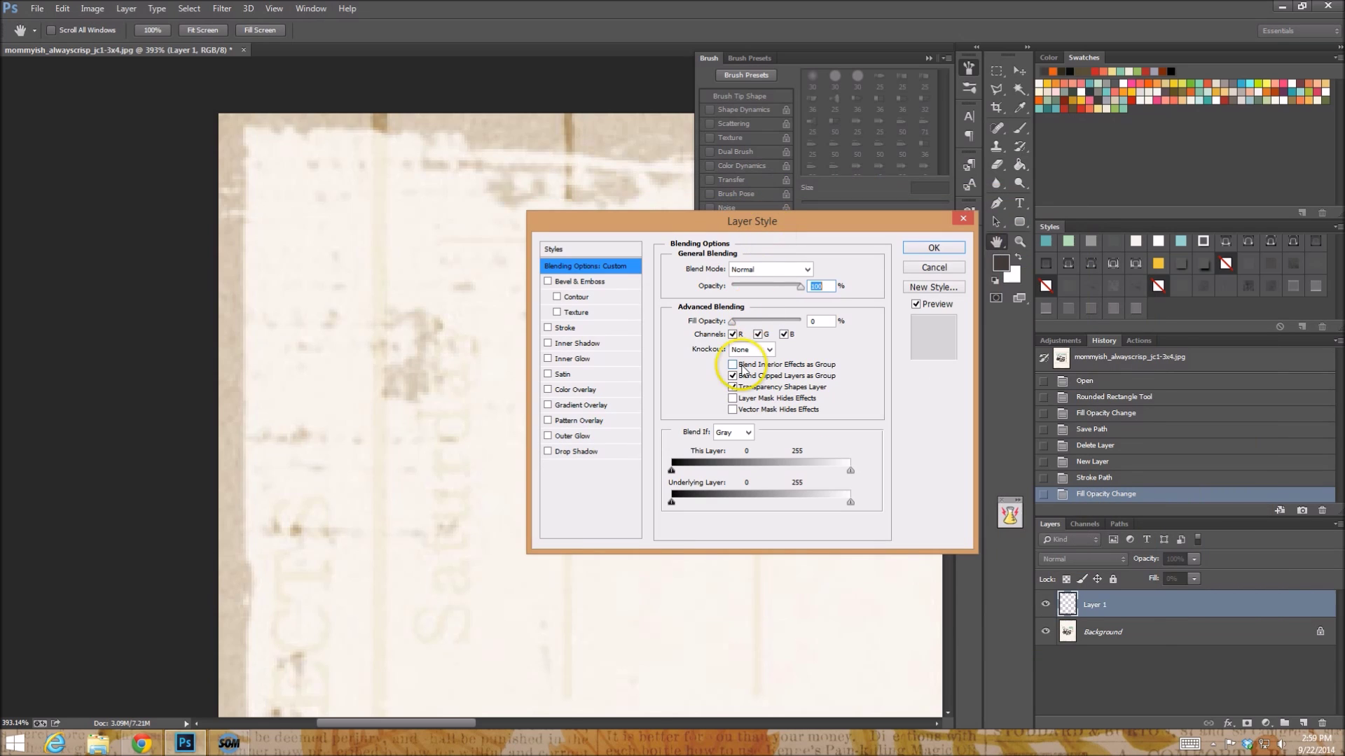
Step: Add an Inner Shadow with about 16% opacity, a 90° angle, and small size
{"action": "left_click", "coordinate": [548, 343]}
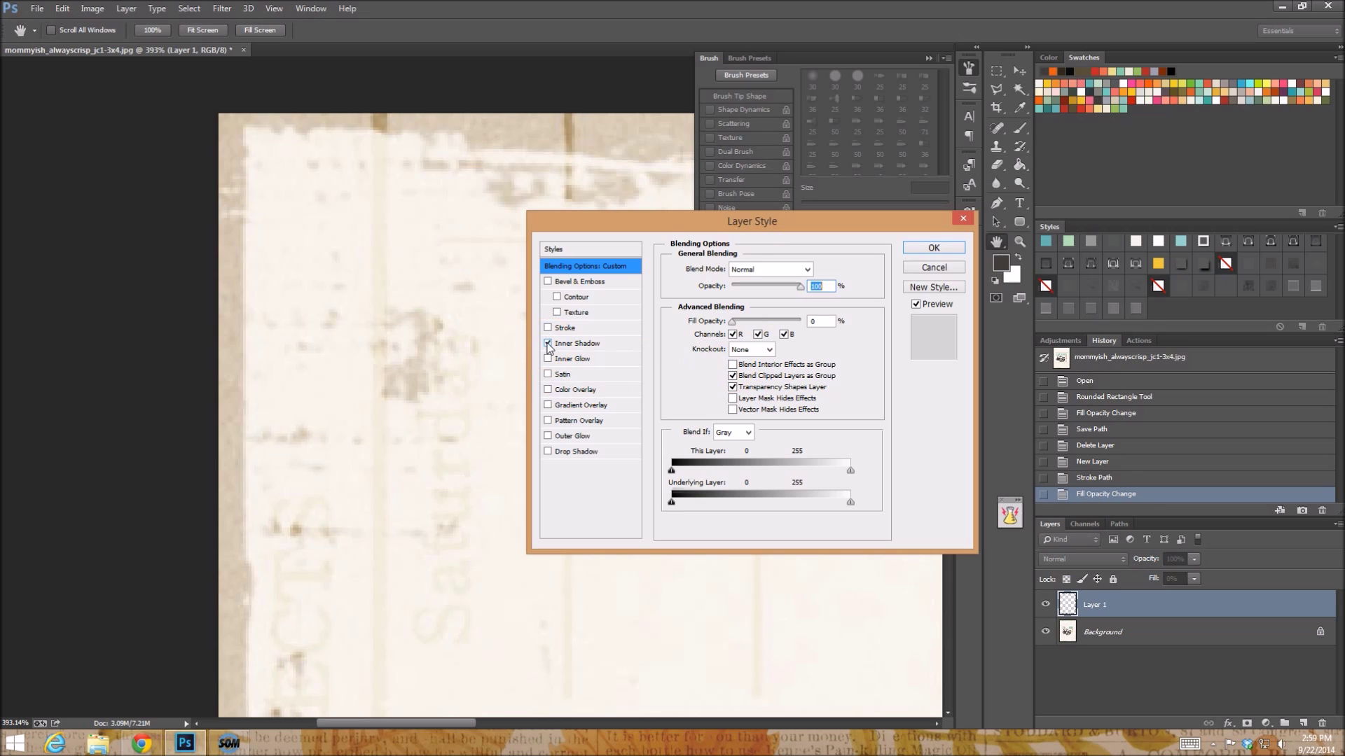
{"action": "left_click", "coordinate": [599, 345]}
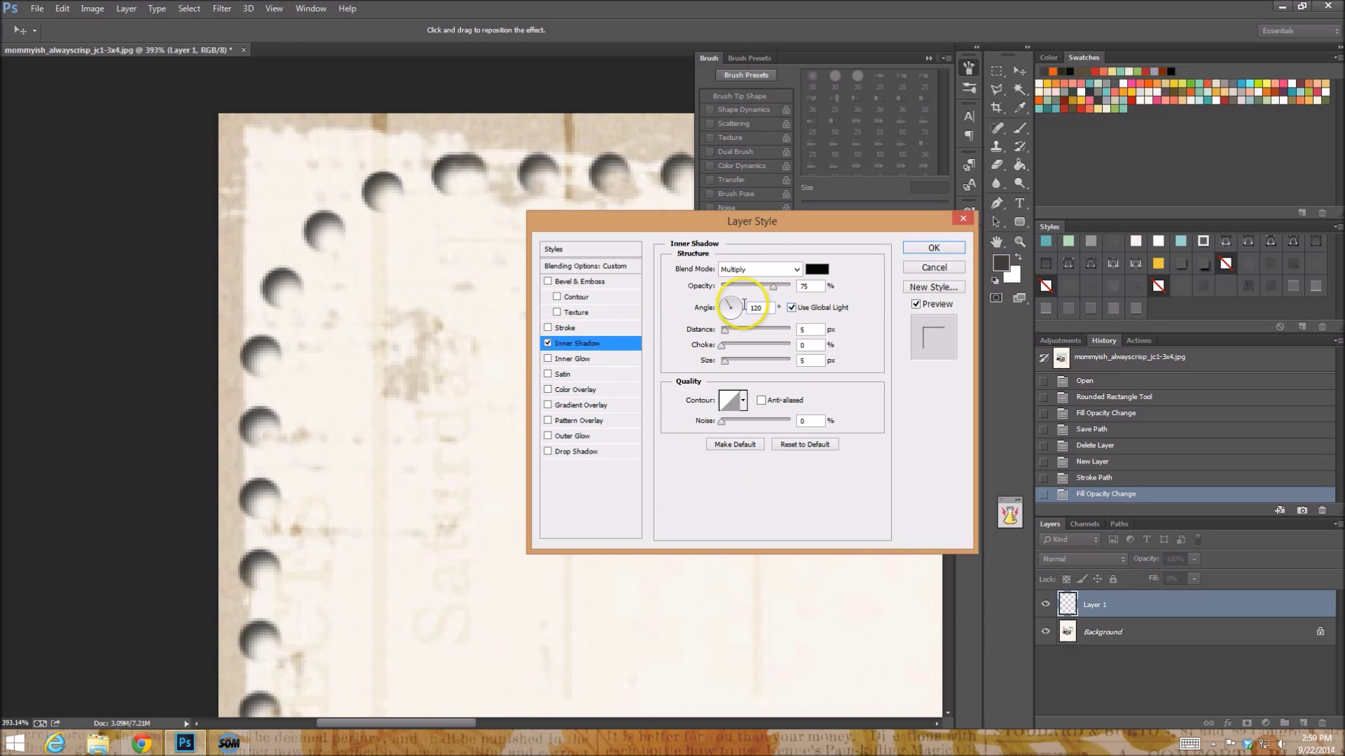
{"action": "left_click_drag", "start_coordinate": [773, 287], "coordinate": [746, 291]}
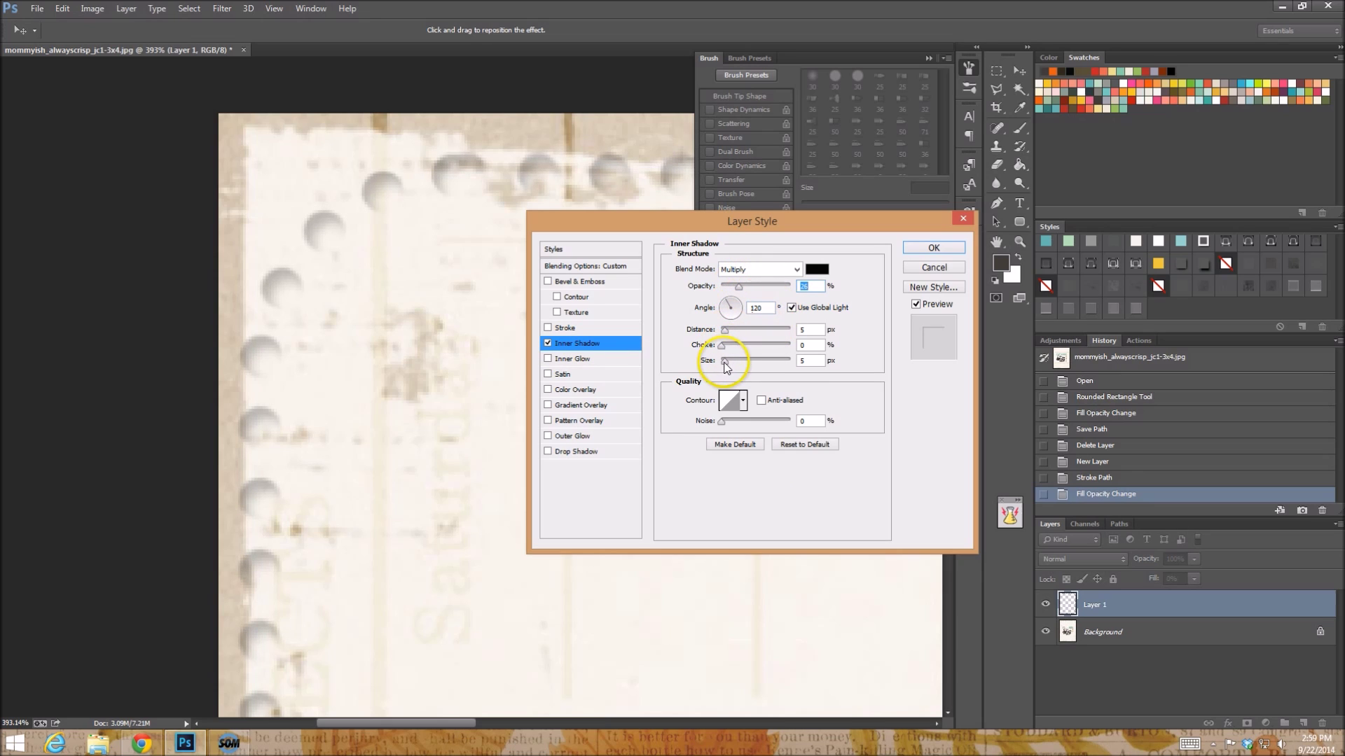
{"action": "left_click_drag", "start_coordinate": [726, 361], "coordinate": [724, 363]}
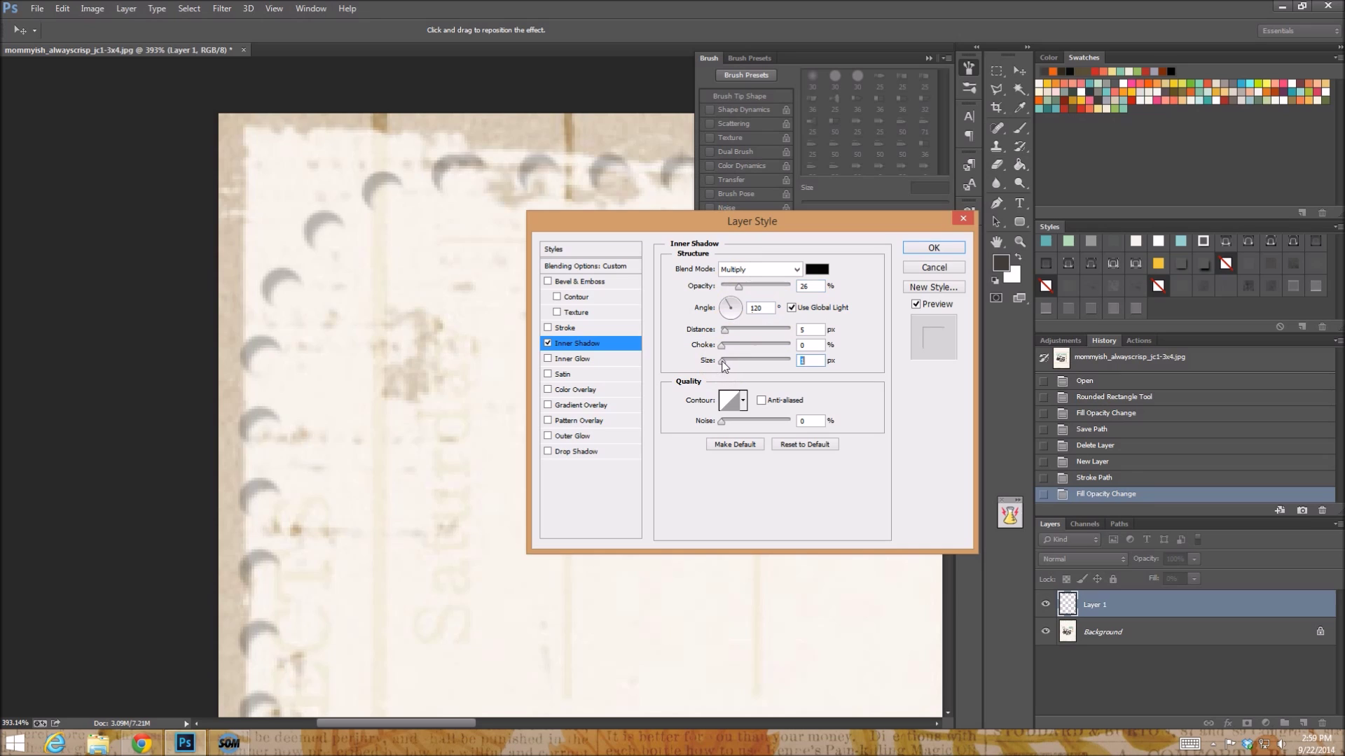
{"action": "left_click", "coordinate": [761, 306]}
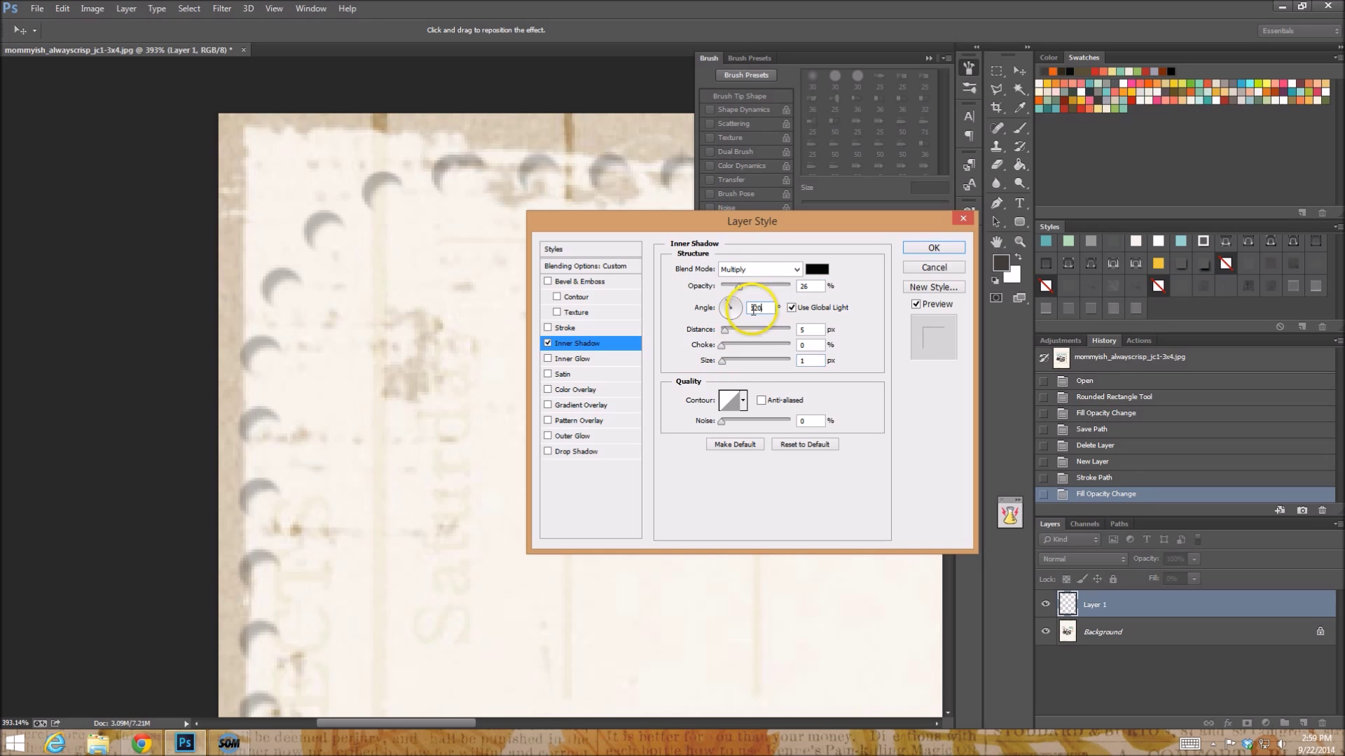
{"action": "left_click_drag", "start_coordinate": [727, 315], "coordinate": [731, 320]}
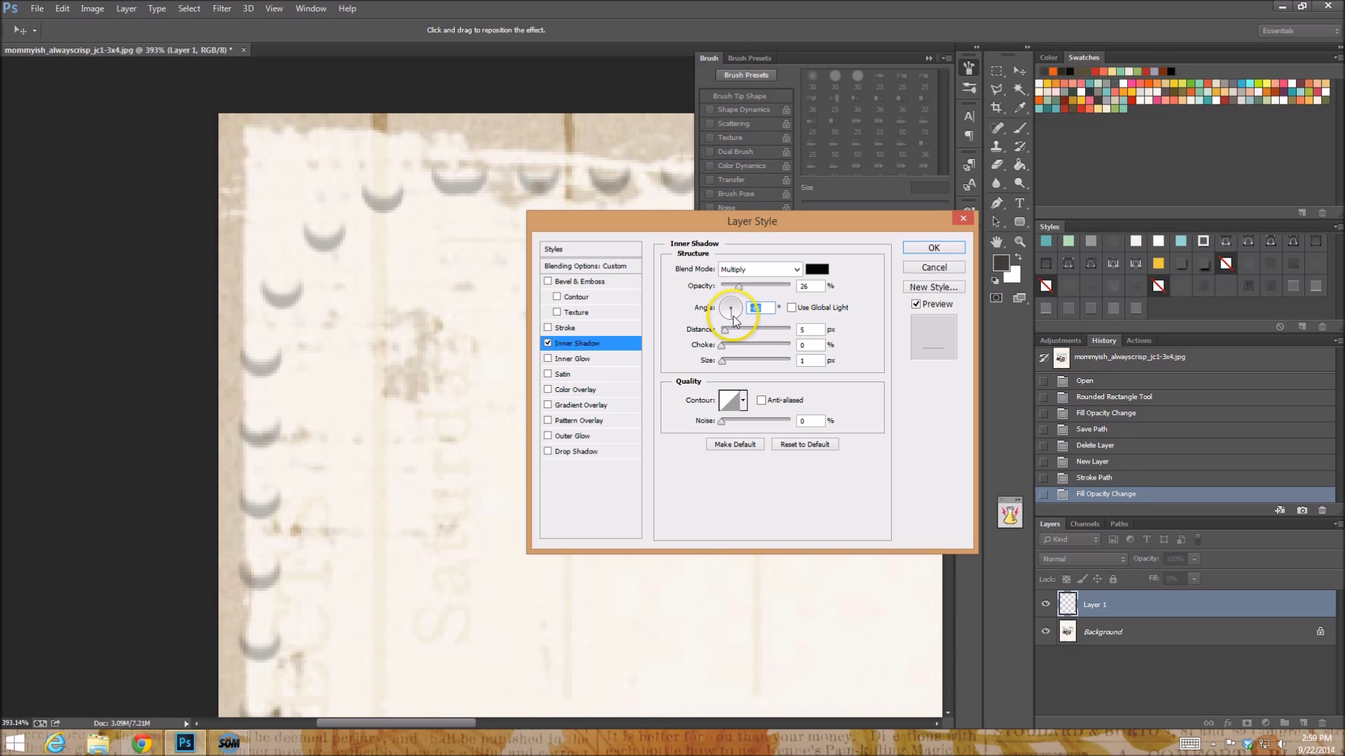
{"action": "left_click", "coordinate": [732, 303]}
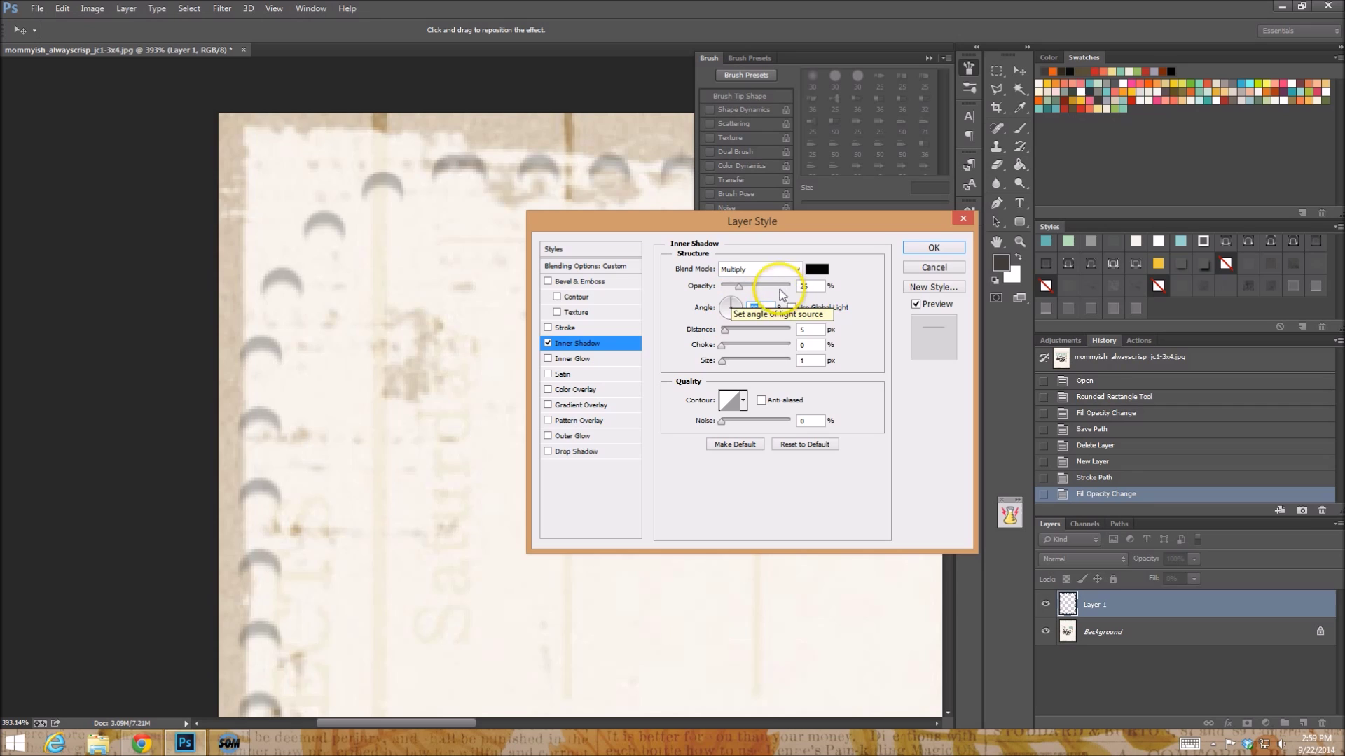
{"action": "left_click_drag", "start_coordinate": [738, 287], "coordinate": [735, 289]}
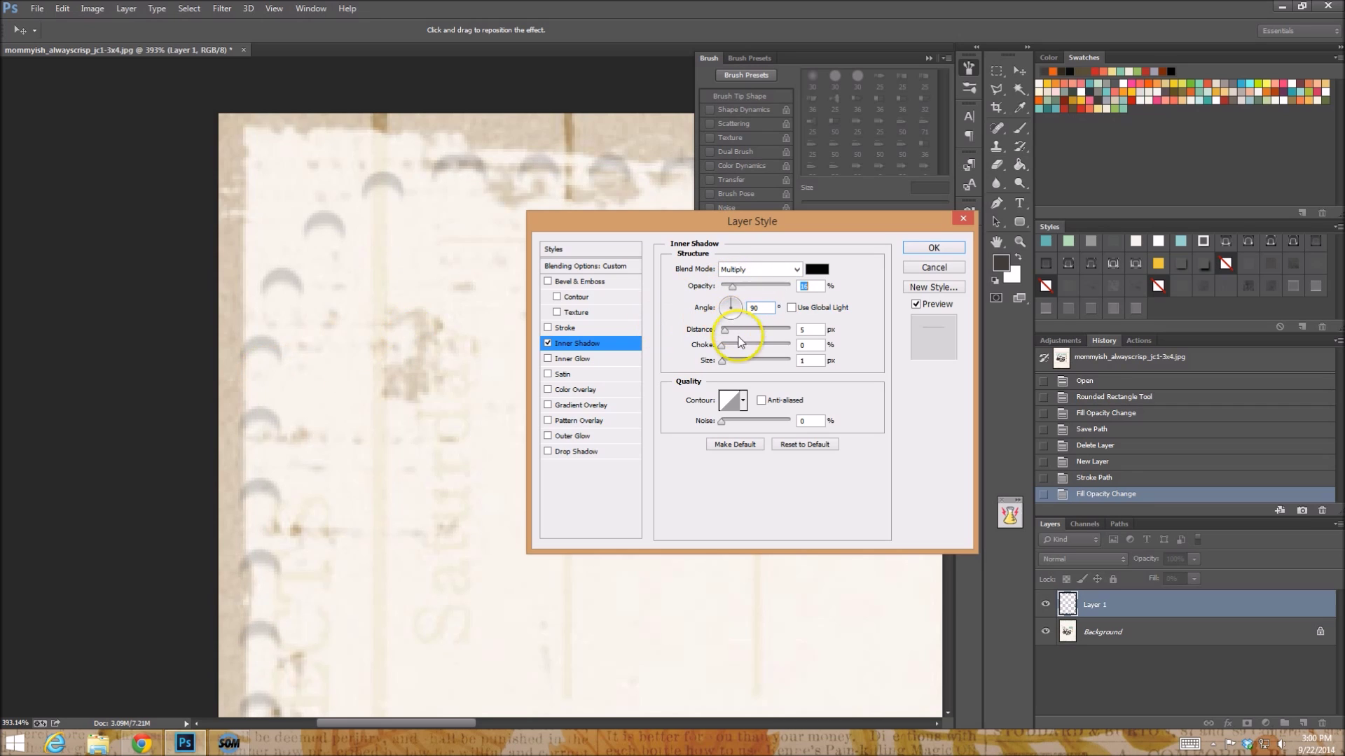
{"action": "left_click_drag", "start_coordinate": [723, 362], "coordinate": [724, 363]}
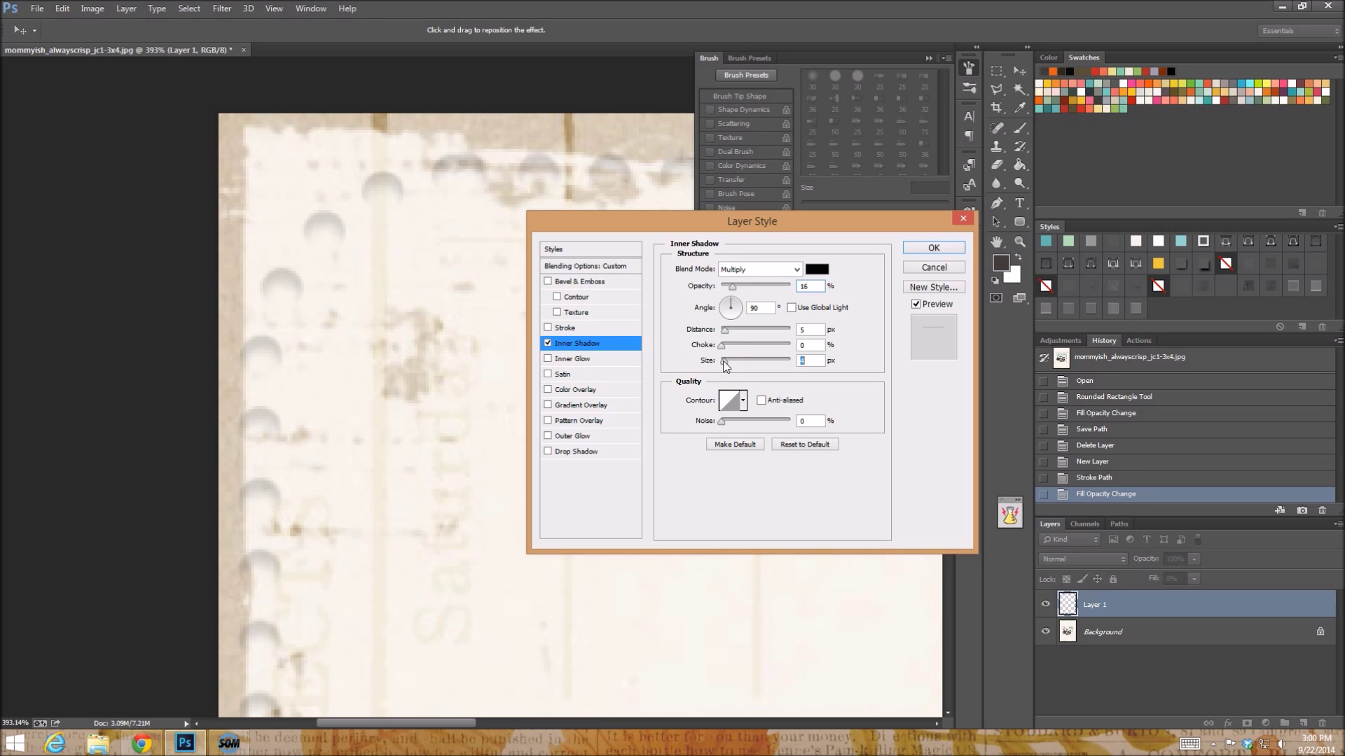
Step: Add a black (000000) Outer Glow in Linear Burn mode at 11% opacity
{"action": "left_click", "coordinate": [554, 436]}
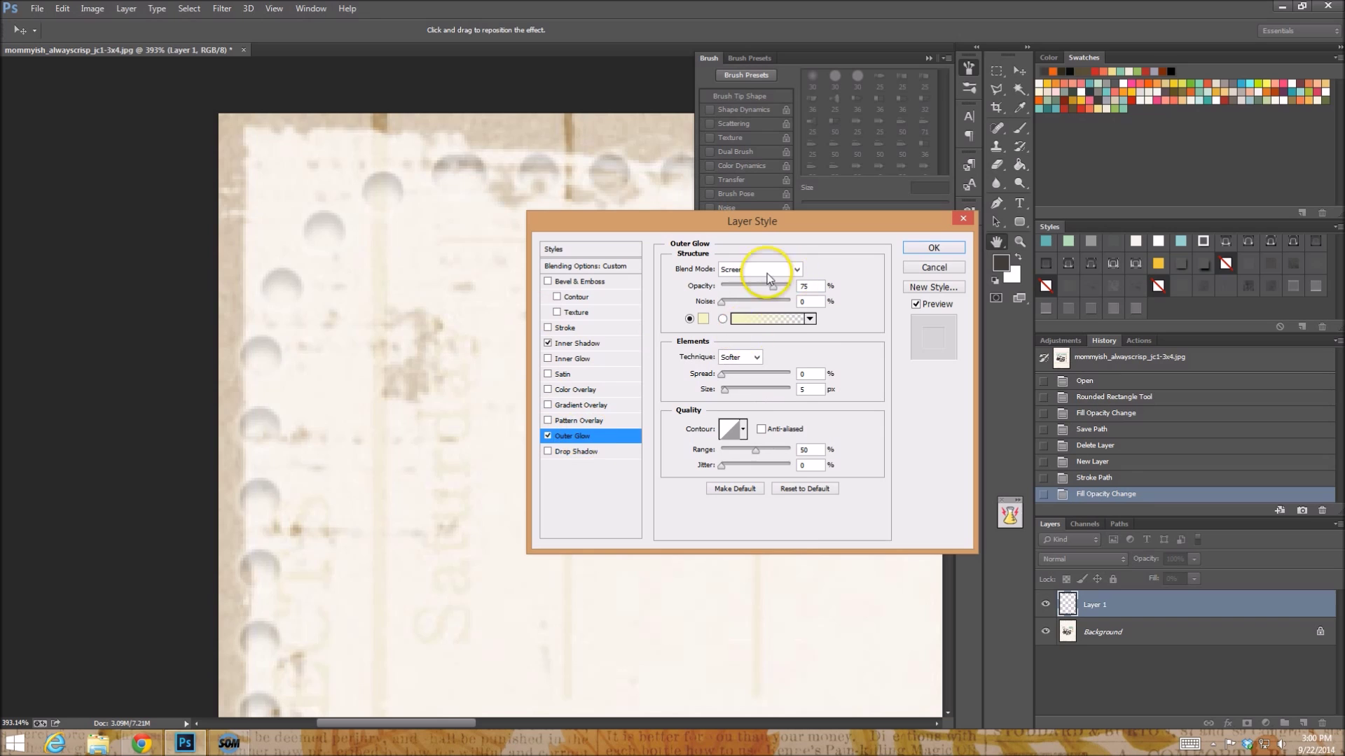
{"action": "left_click", "coordinate": [763, 269]}
{"action": "left_click", "coordinate": [730, 284]}
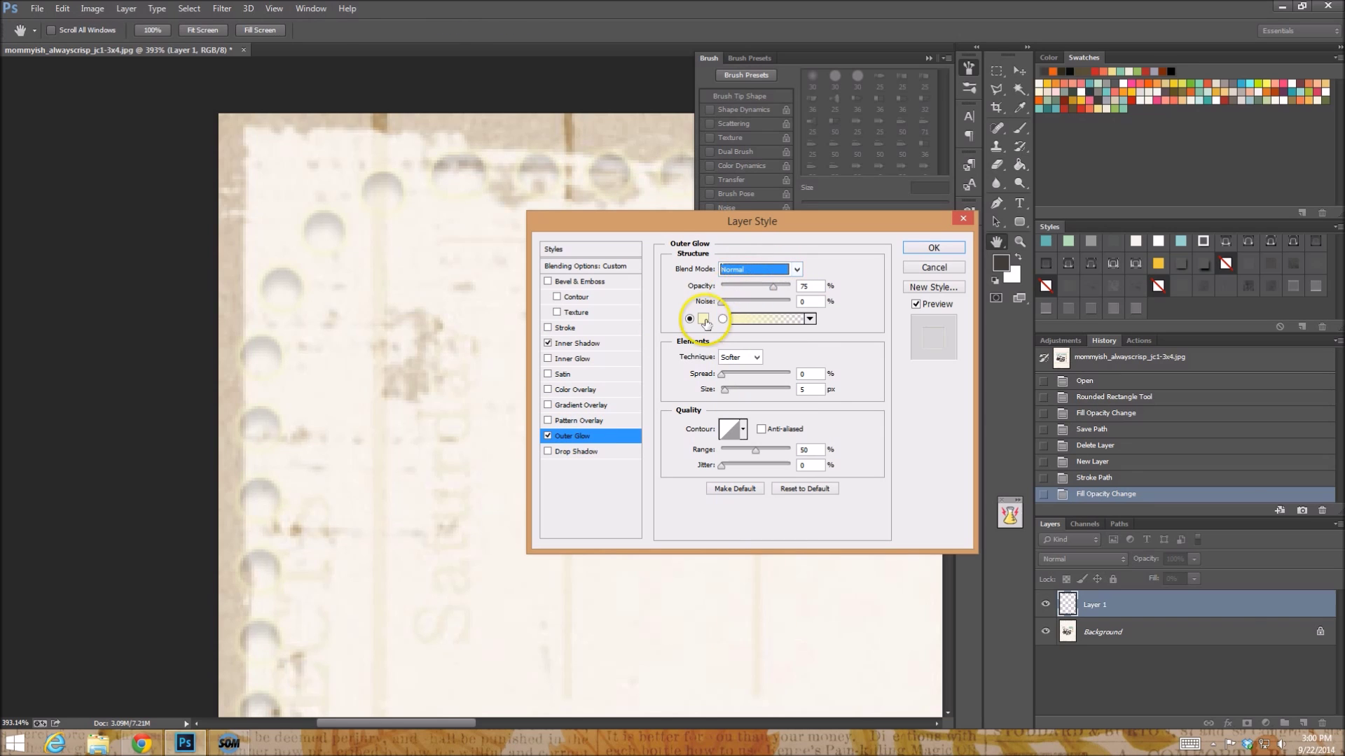
{"action": "left_click", "coordinate": [703, 318]}
{"action": "type", "text": "000000"}
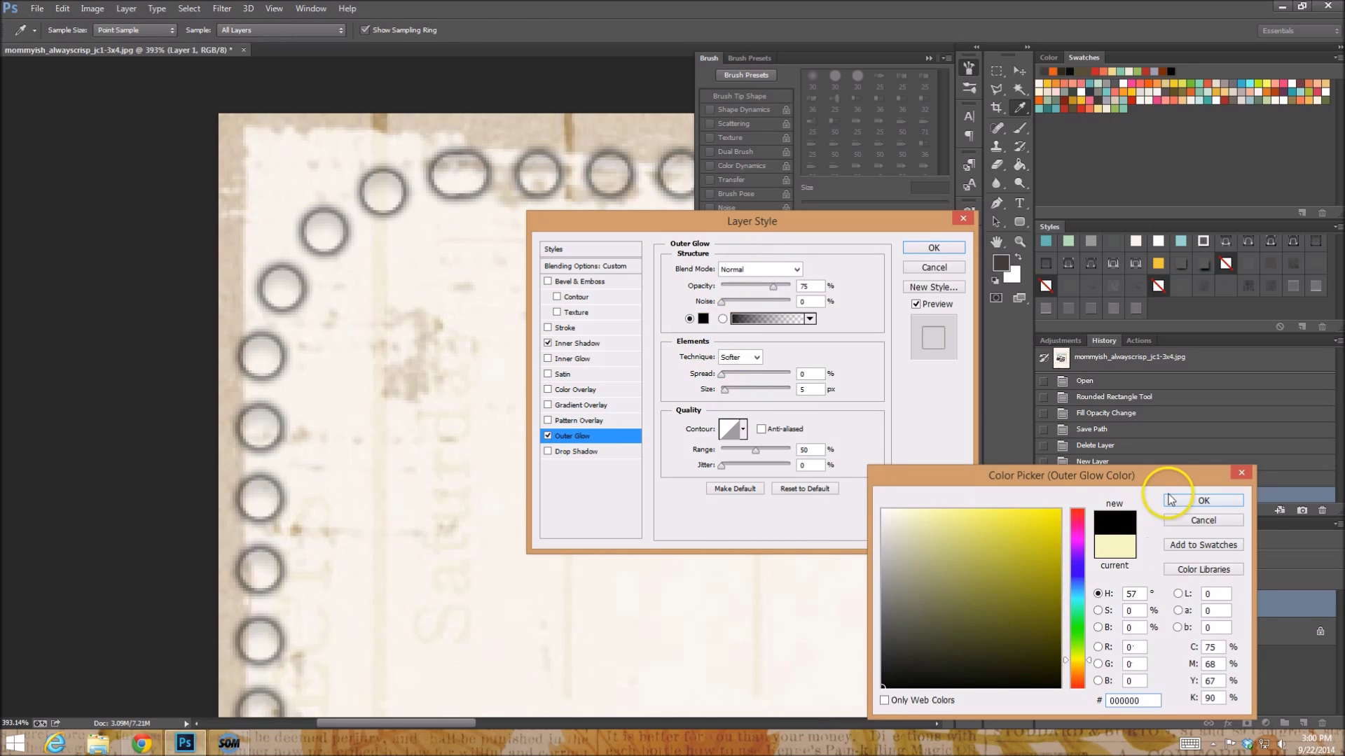
{"action": "left_click", "coordinate": [1203, 500]}
{"action": "left_click", "coordinate": [760, 270]}
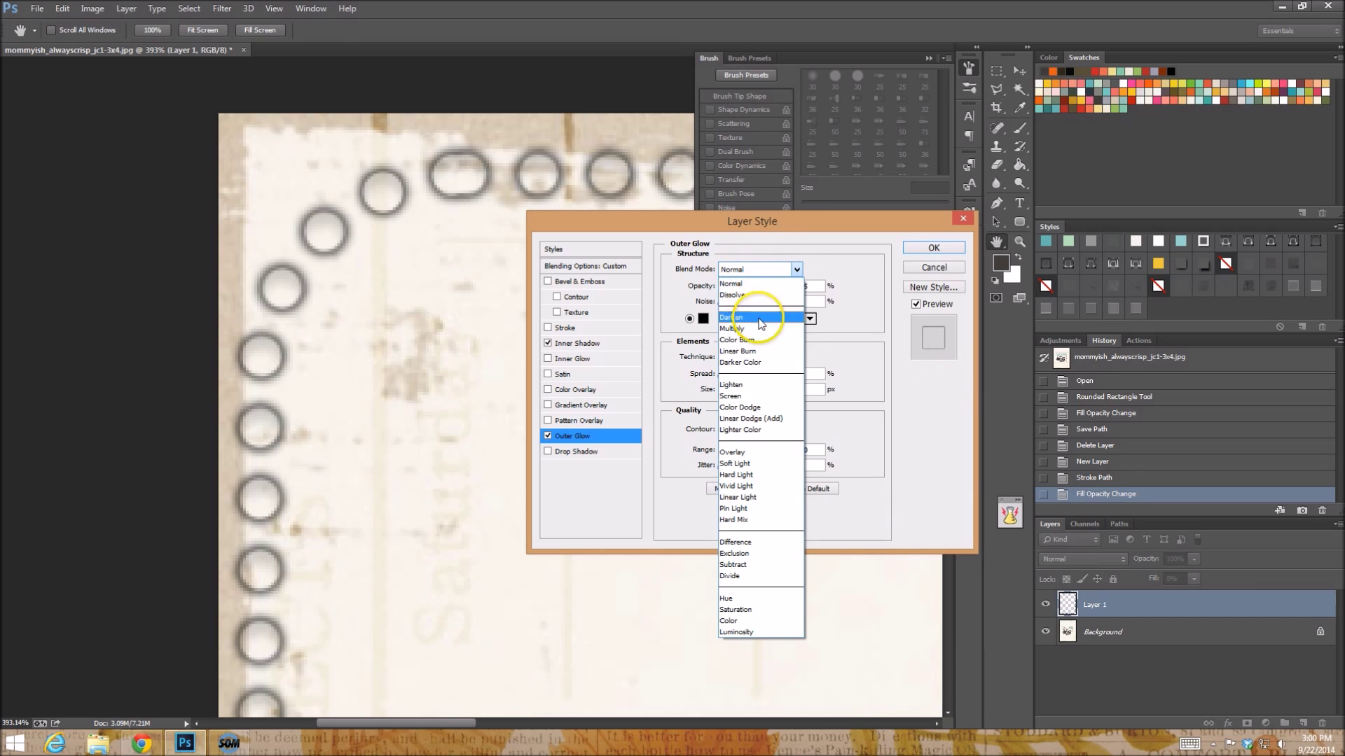
{"action": "left_click", "coordinate": [737, 351]}
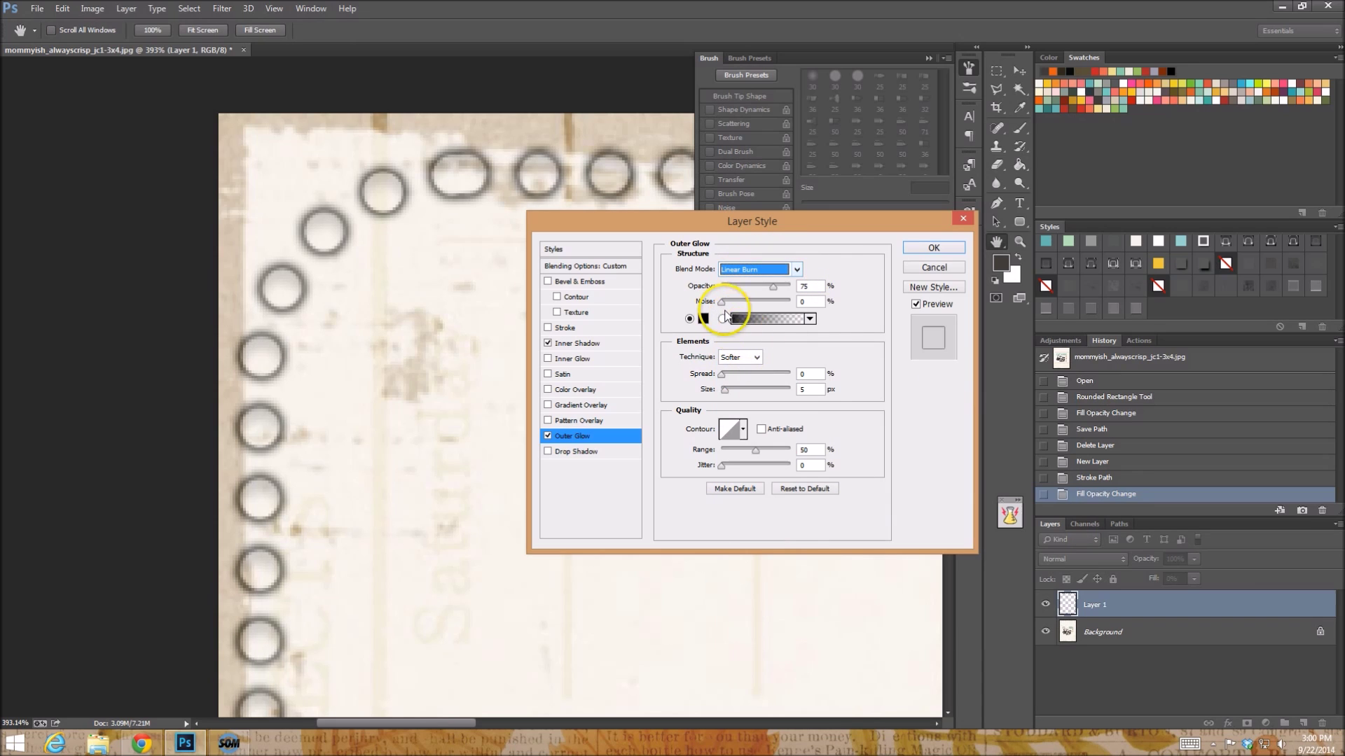
{"action": "left_click_drag", "start_coordinate": [772, 286], "coordinate": [729, 290]}
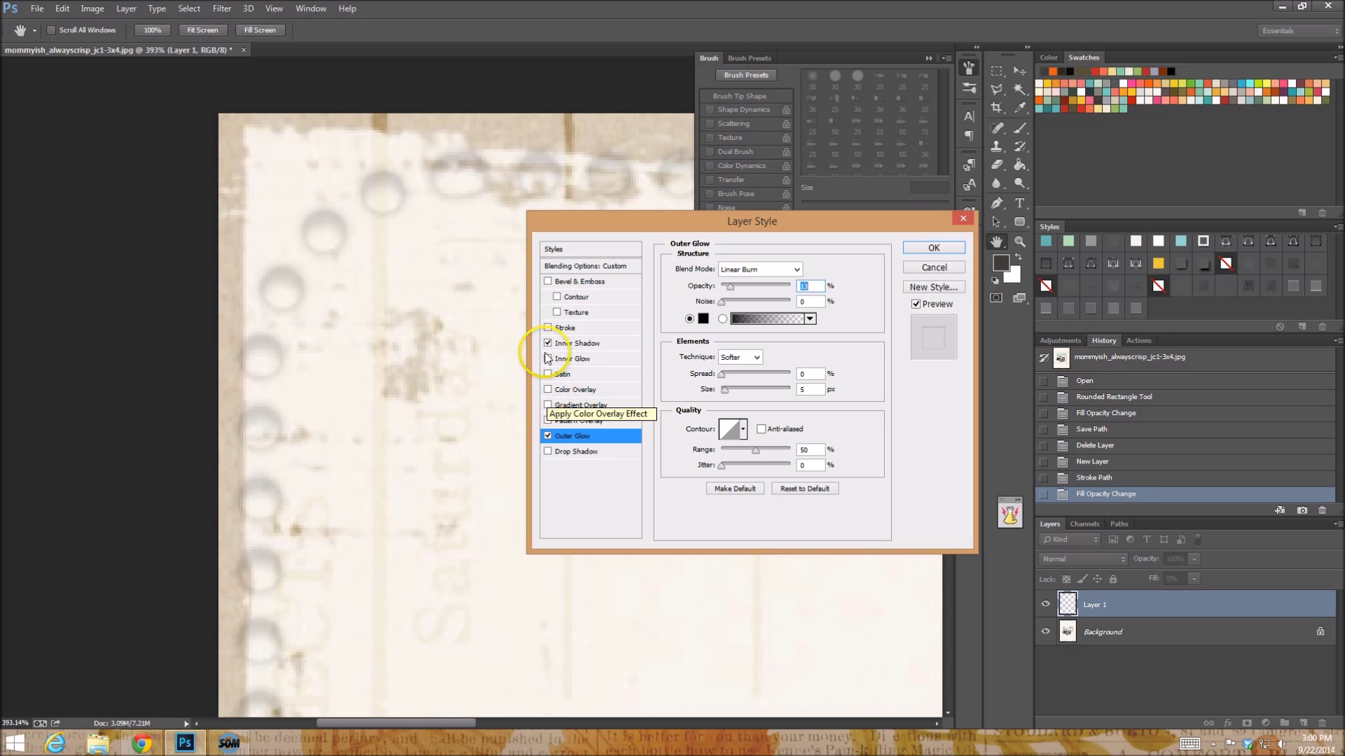
Step: Give the Layer 1 dots an Outer Bevel emboss with Direction Down and 14% shadow opacity
{"action": "left_click", "coordinate": [550, 283]}
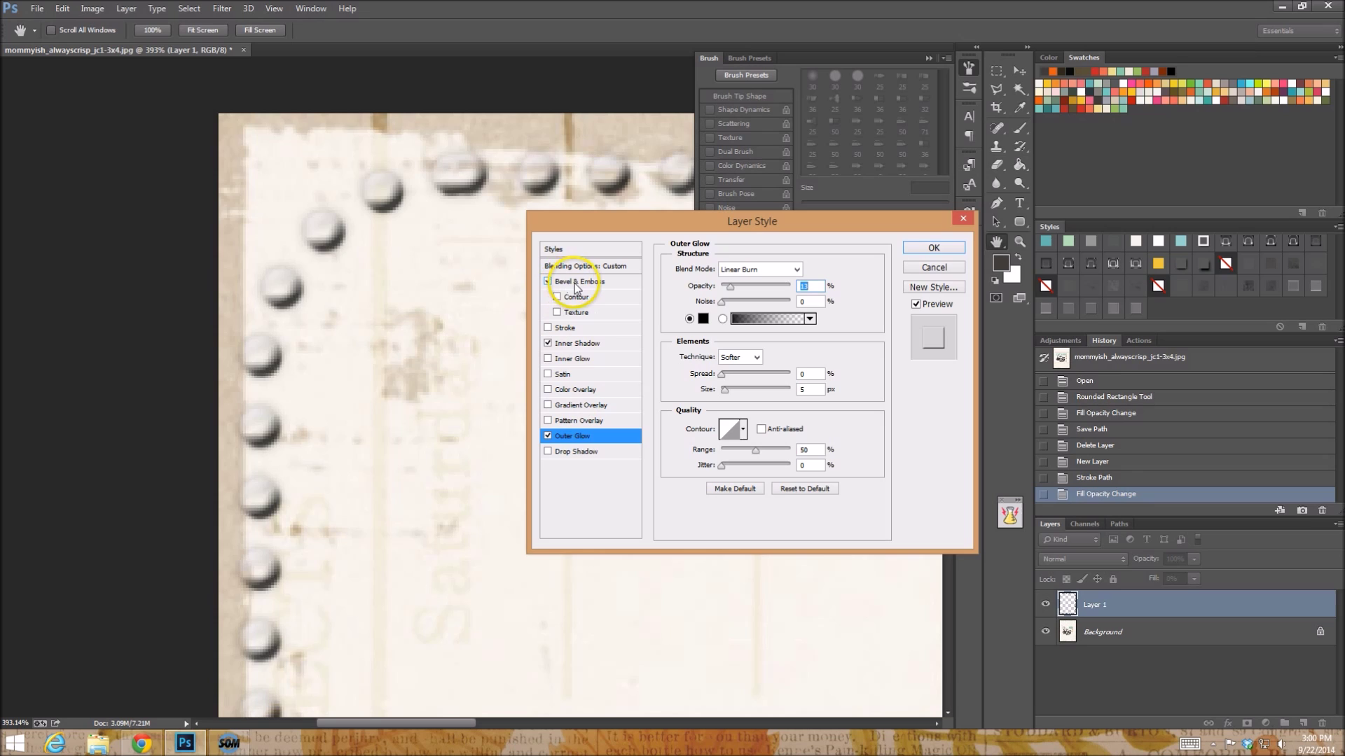
{"action": "left_click", "coordinate": [587, 284]}
{"action": "left_click", "coordinate": [763, 321]}
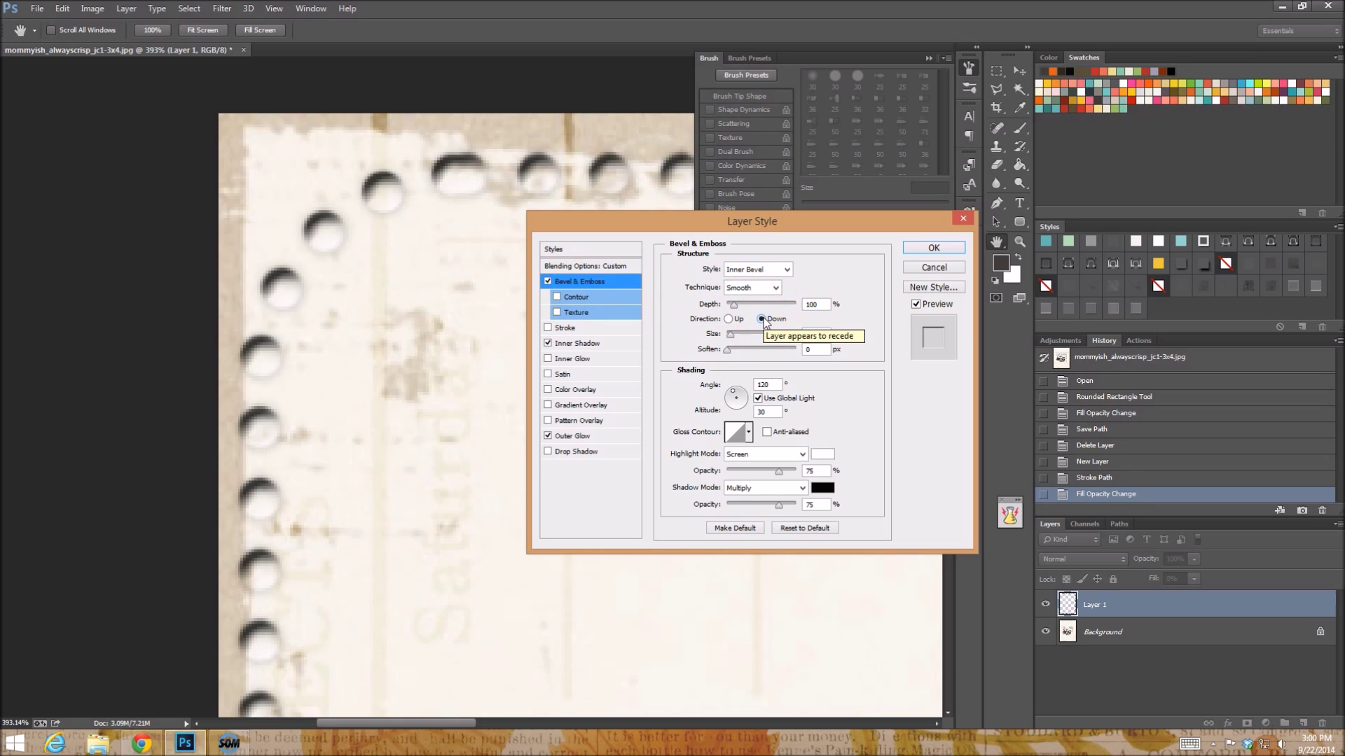
{"action": "left_click_drag", "start_coordinate": [778, 505], "coordinate": [735, 507]}
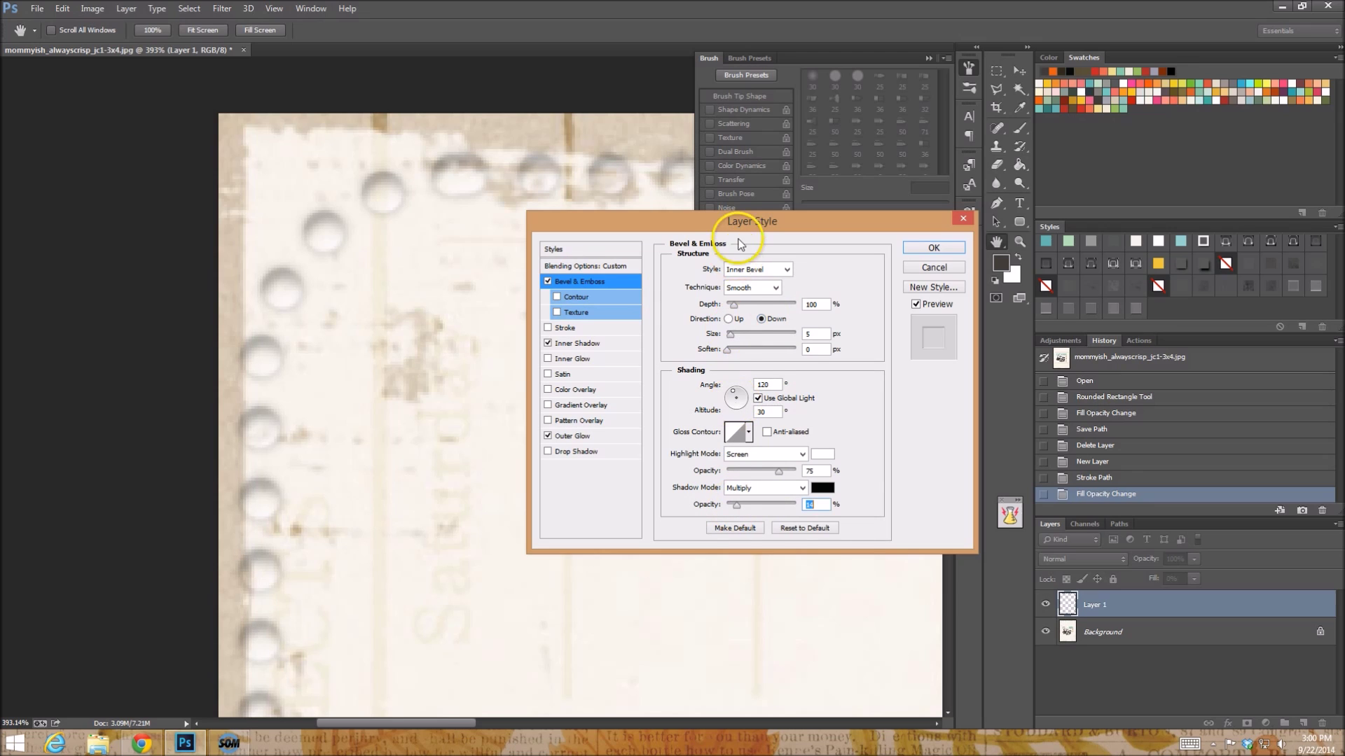
{"action": "left_click", "coordinate": [760, 269]}
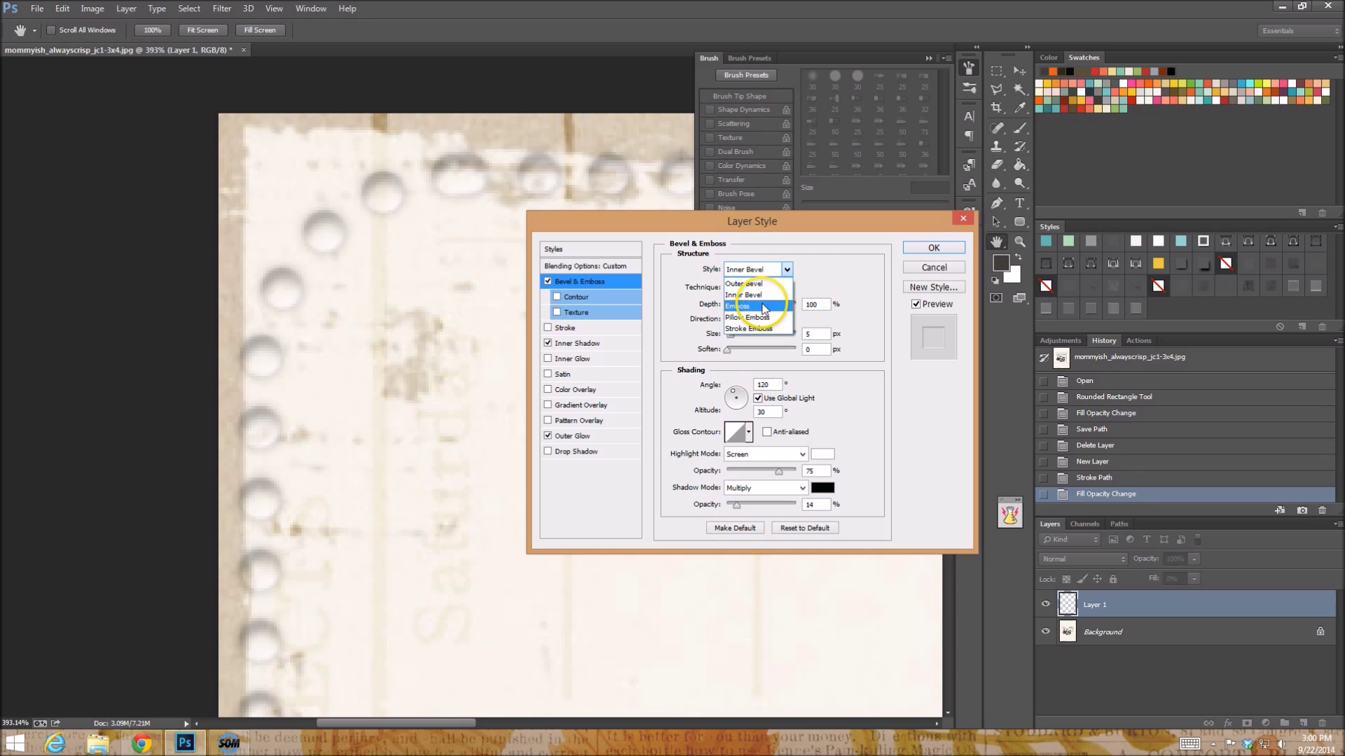
{"action": "left_click", "coordinate": [762, 284]}
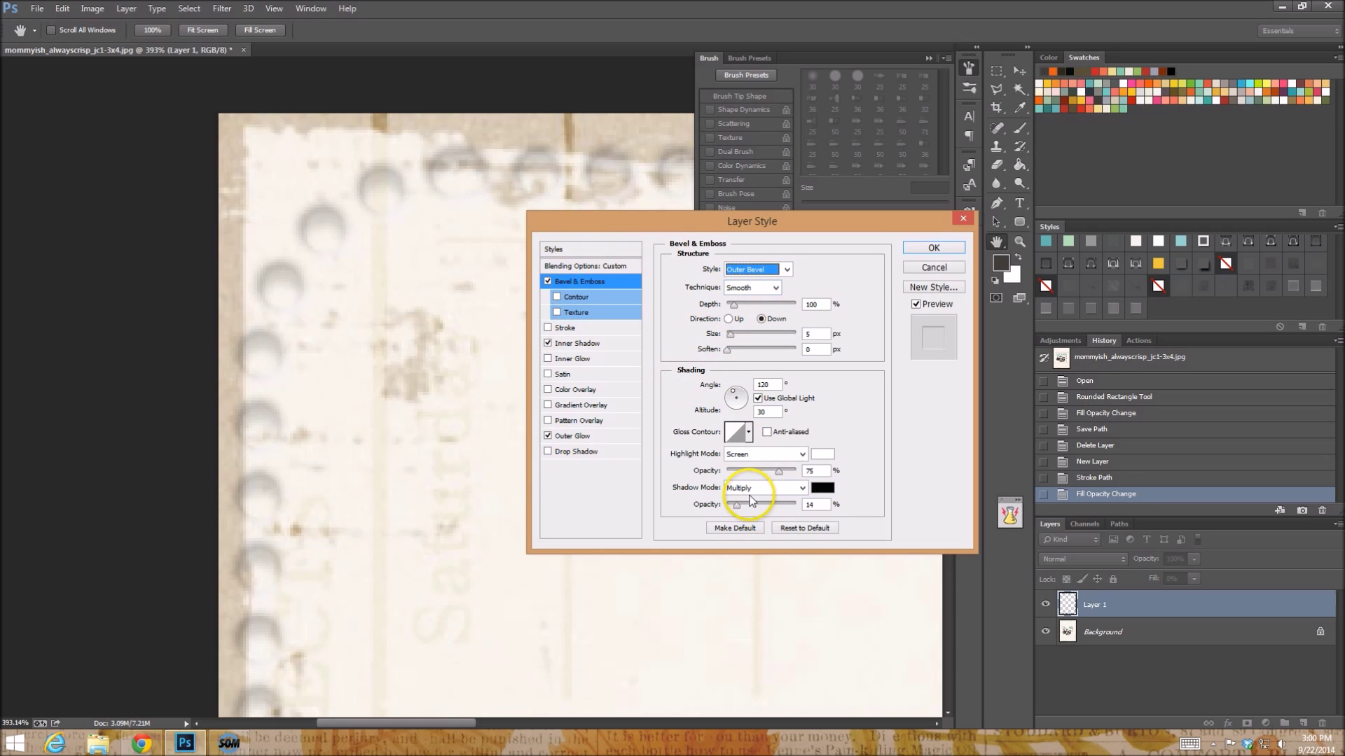
{"action": "left_click", "coordinate": [933, 248]}
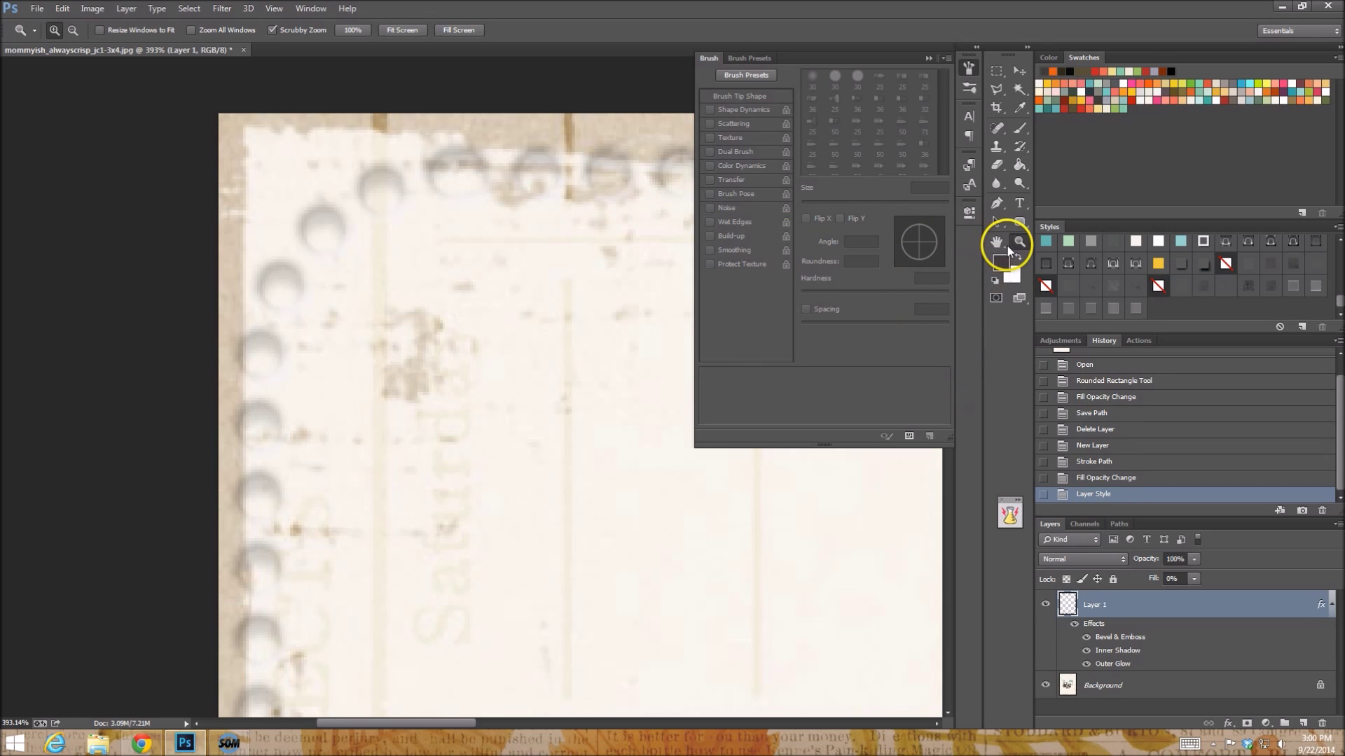
Step: Zoom out to view the entire card with its embossed dotted border
{"action": "scroll", "coordinate": [594, 501], "scroll_direction": "down", "scroll_amount": 10}
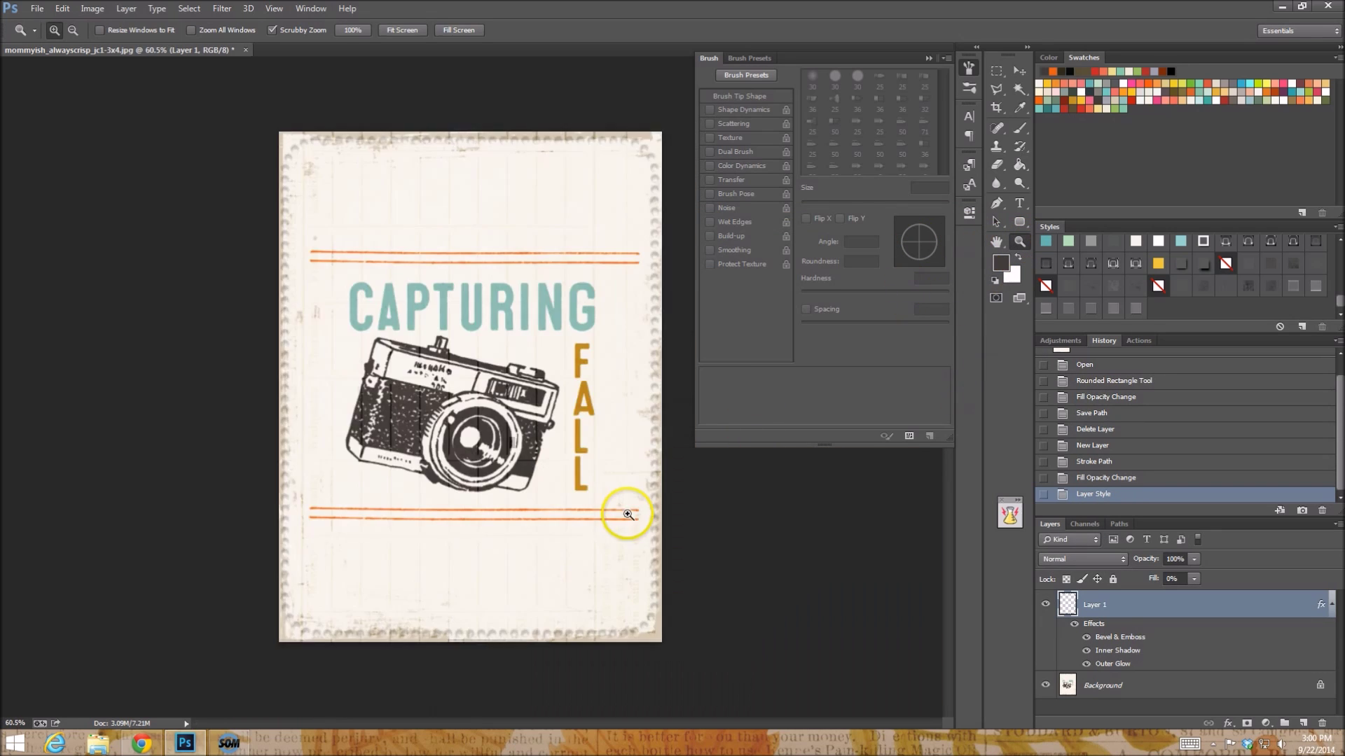
{"action": "scroll", "coordinate": [628, 514], "scroll_direction": "up", "scroll_amount": 1}
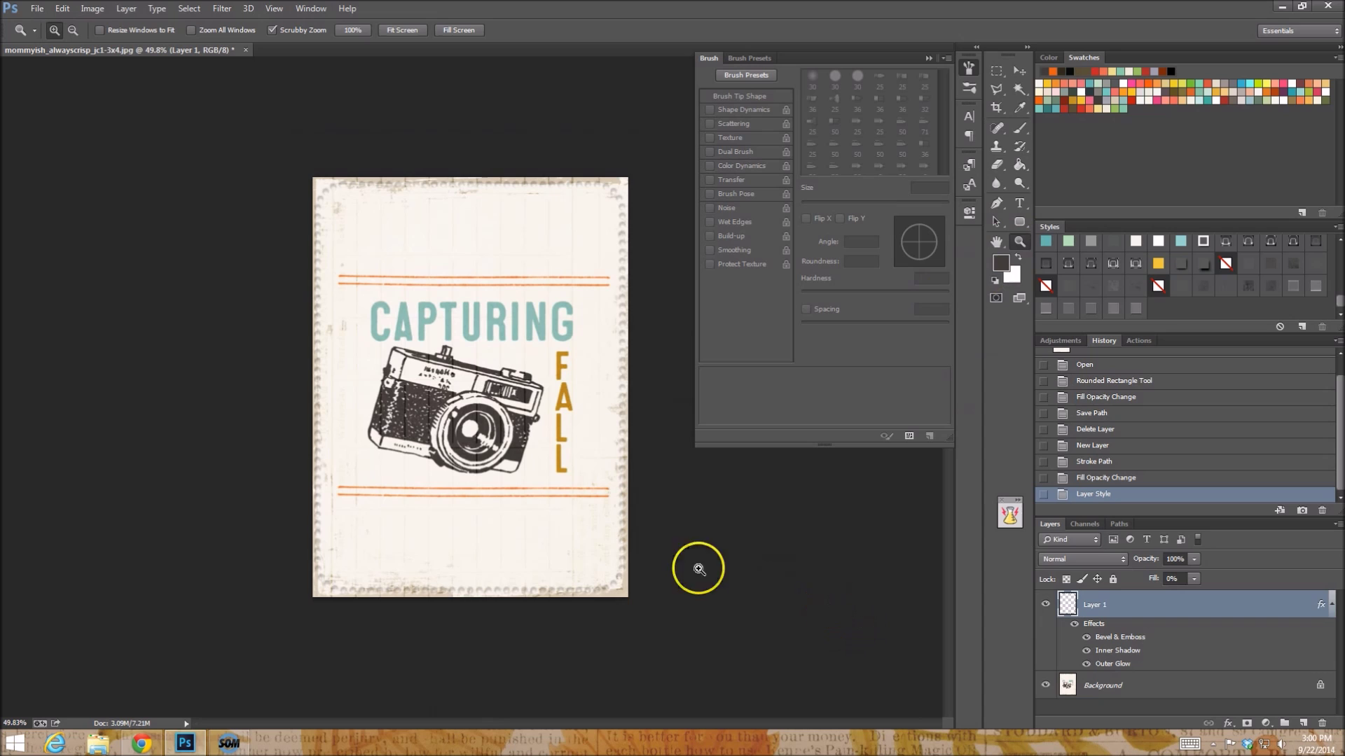
{"action": "scroll", "coordinate": [484, 619], "scroll_direction": "up", "scroll_amount": 2}
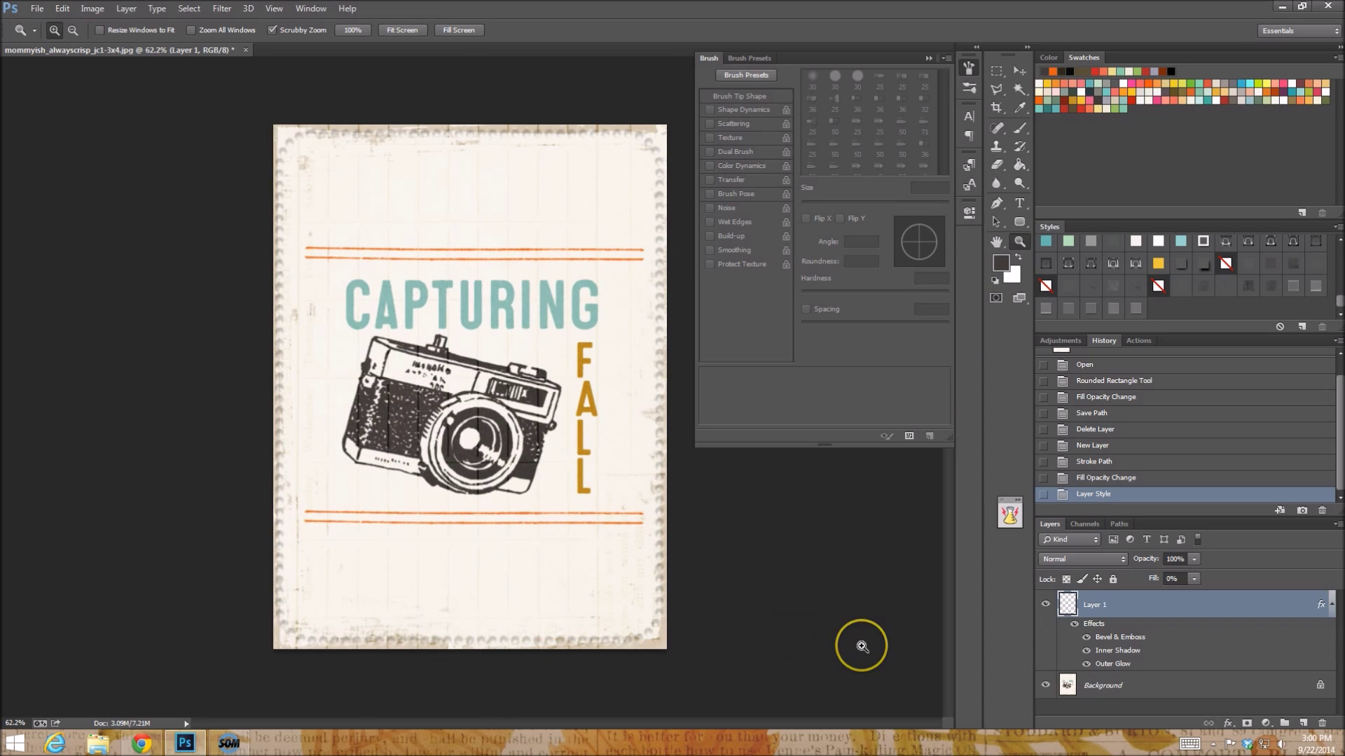